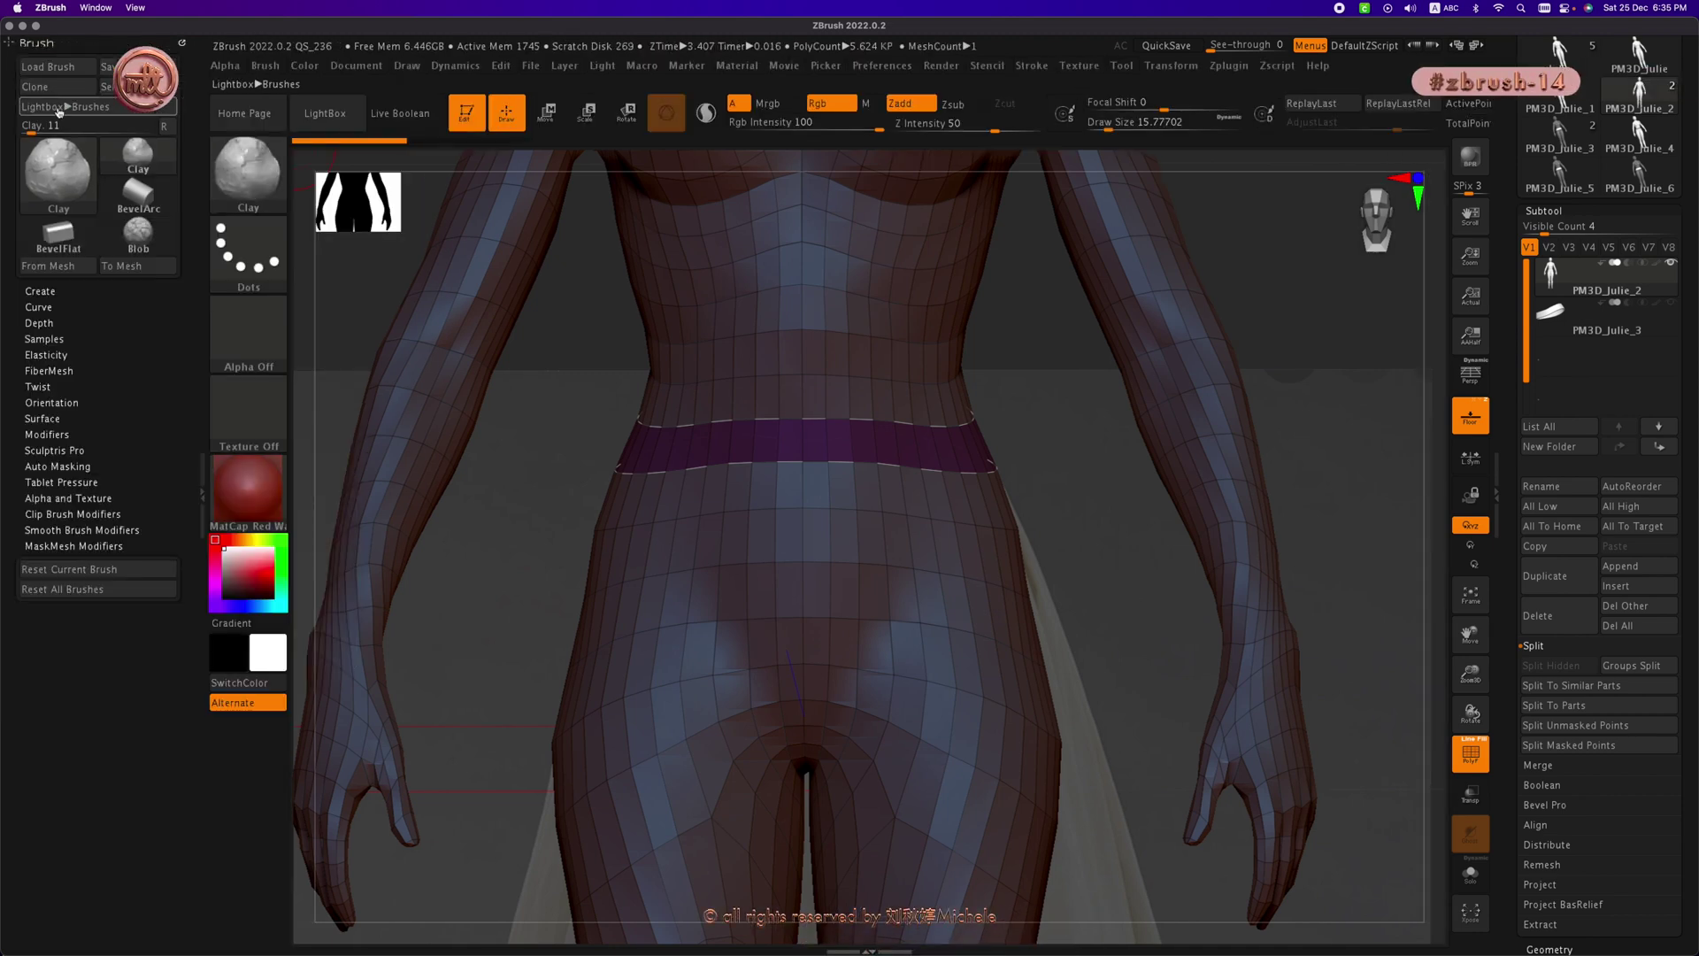
# Step: Open the brush's Depth settings and examine the belt's thickness and distance from the skin surface up close
pyautogui.click(39, 323)
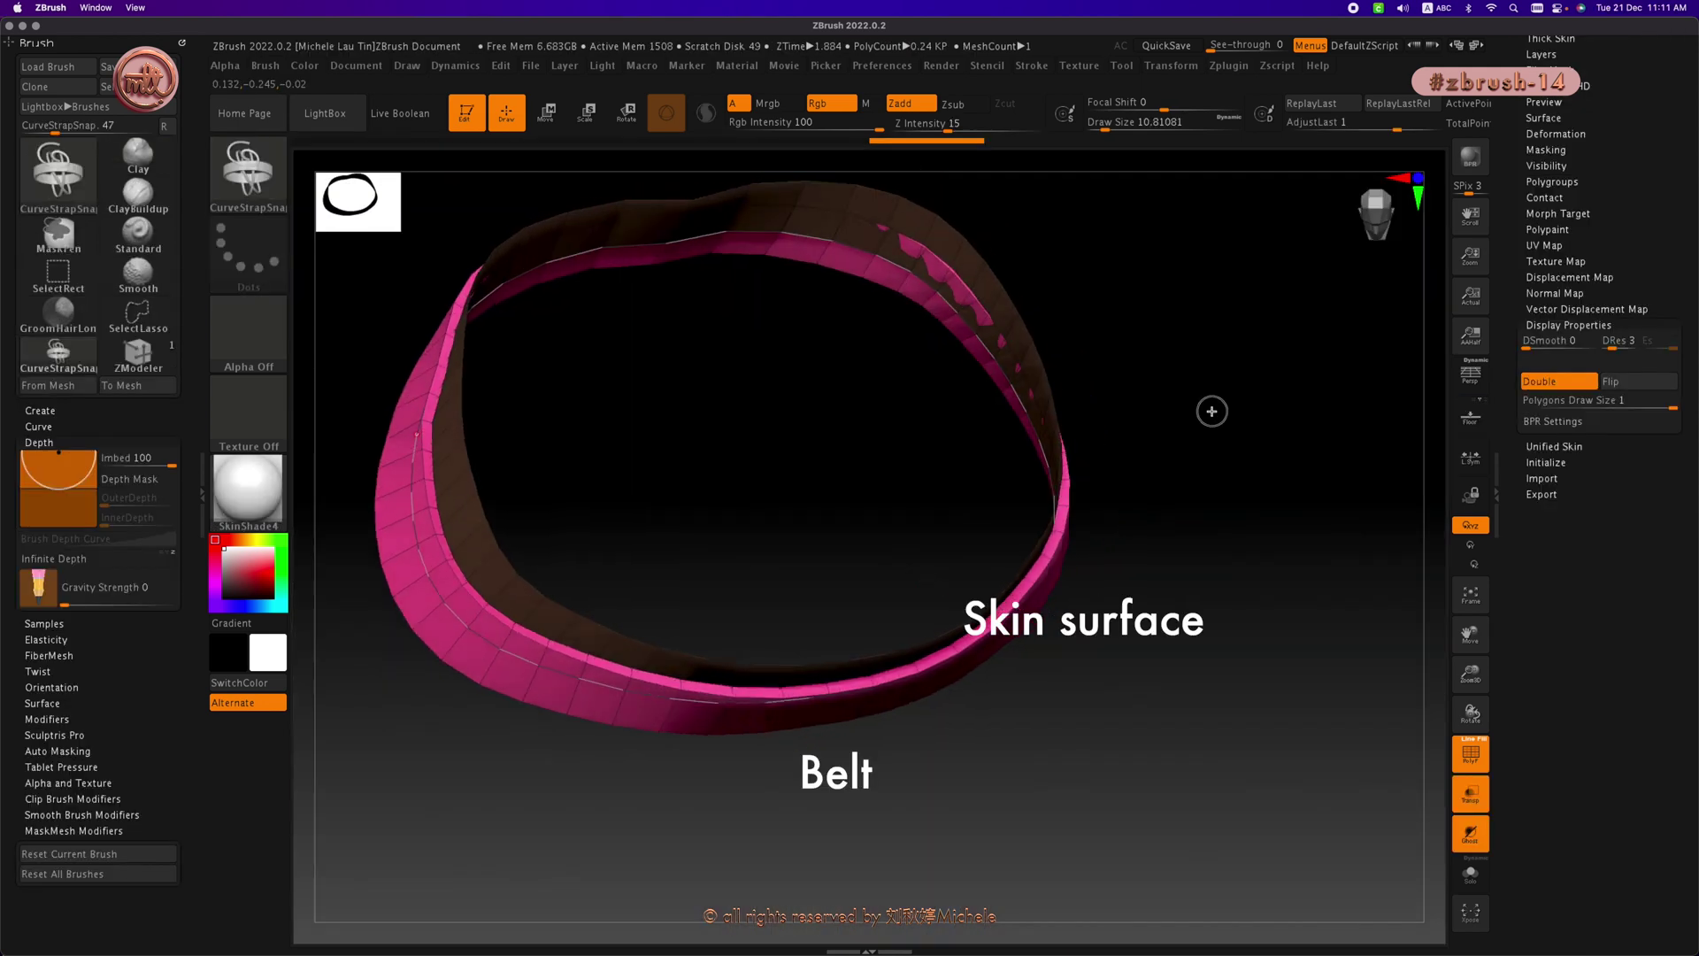
pyautogui.moveTo(1206, 410); pyautogui.dragTo(889, 567)
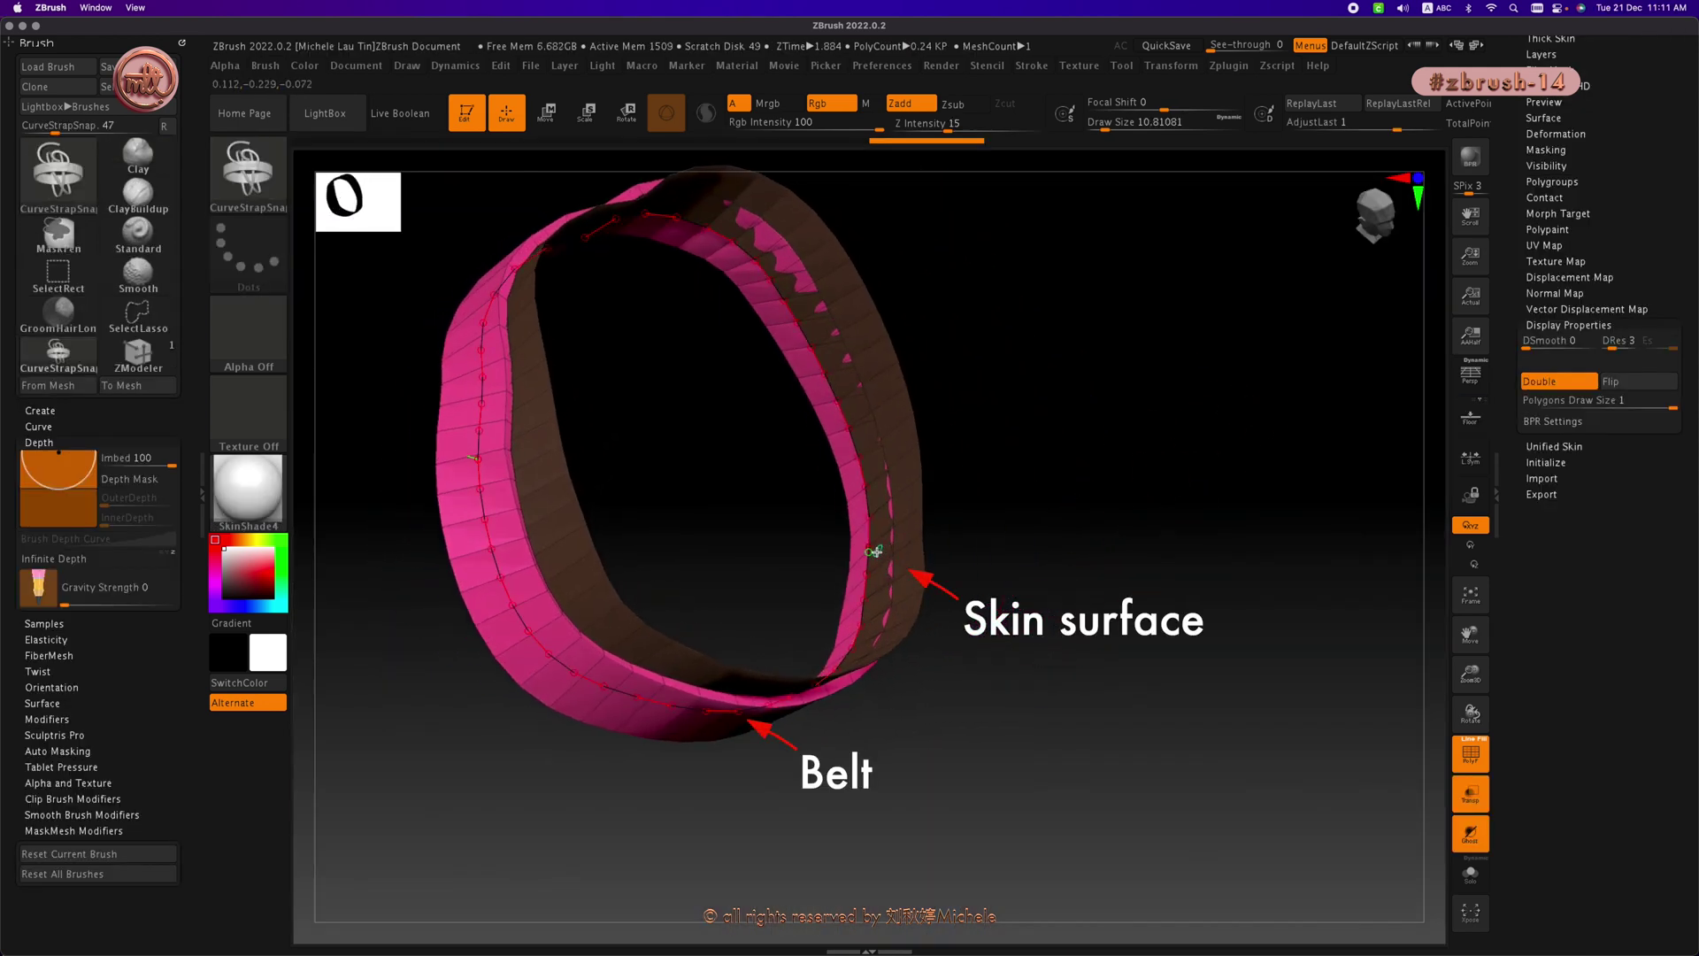
pyautogui.moveTo(949, 503)
pyautogui.keyDown('ctrl'); pyautogui.mouseDown(button='right')
pyautogui.moveTo(1111, 489)
pyautogui.moveTo(1130, 470)
pyautogui.moveTo(1087, 478)
pyautogui.mouseUp(button='right'); pyautogui.keyUp('ctrl')
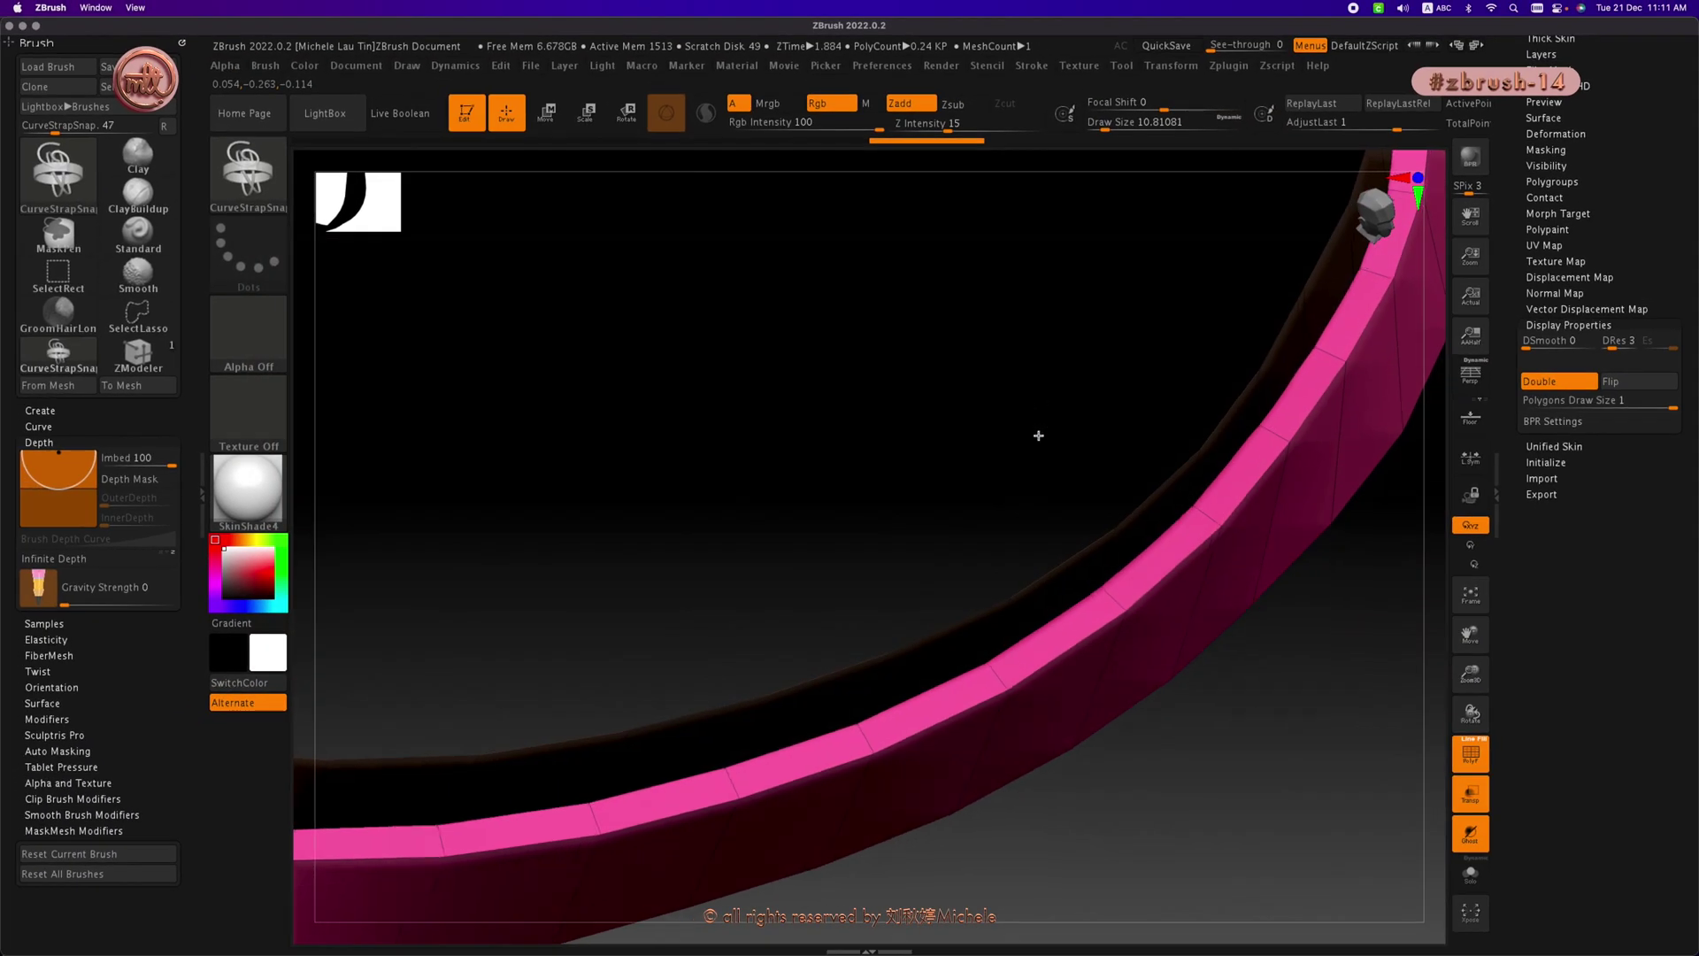
pyautogui.click(1066, 611)
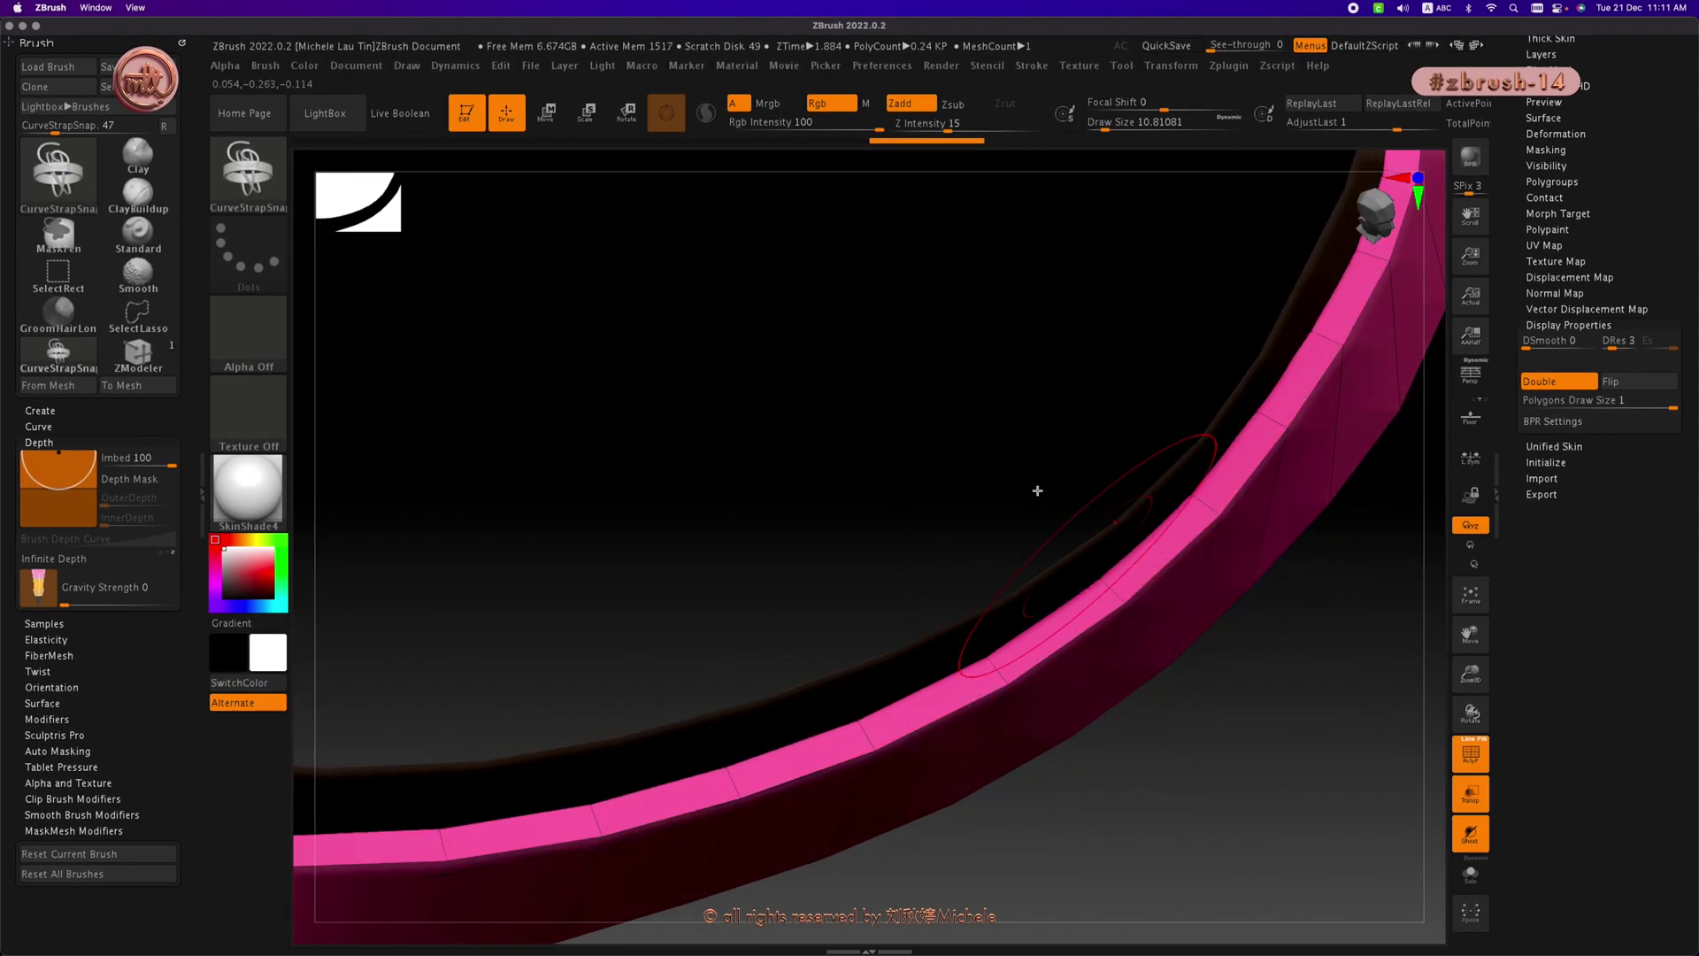
pyautogui.moveTo(1037, 490); pyautogui.dragTo(1014, 466)
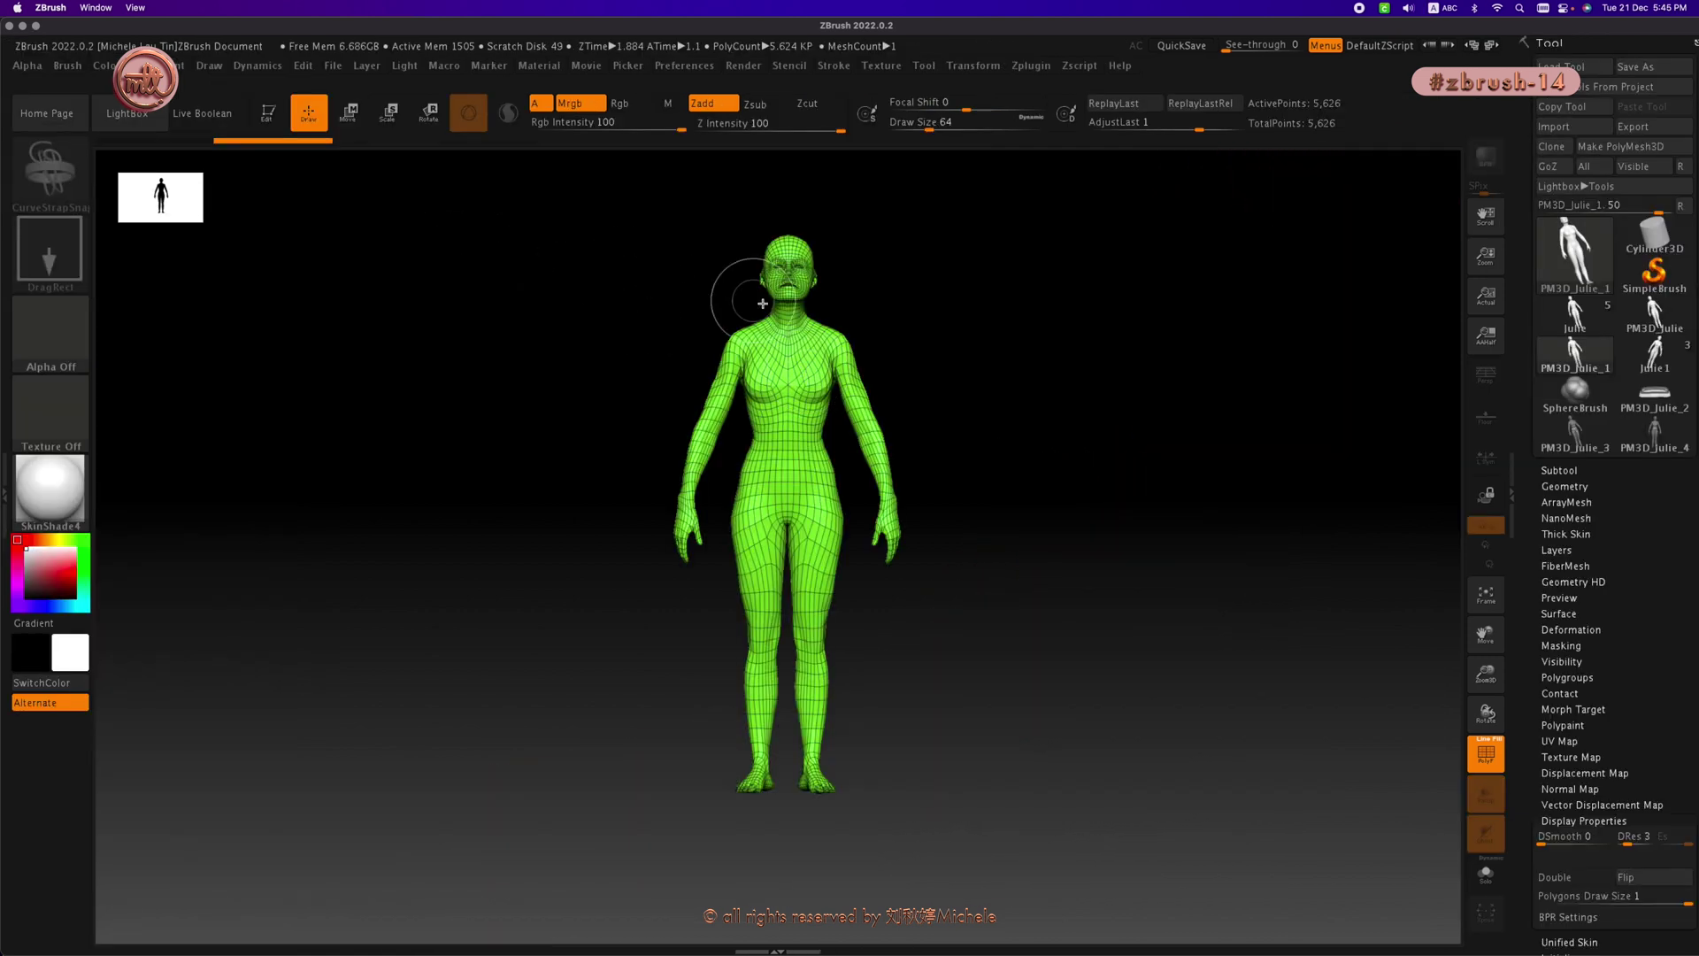
# Step: Enter edit mode on the Julie figure and convert it with Make PolyMesh3D
pyautogui.press('t')
pyautogui.click(1636, 149)
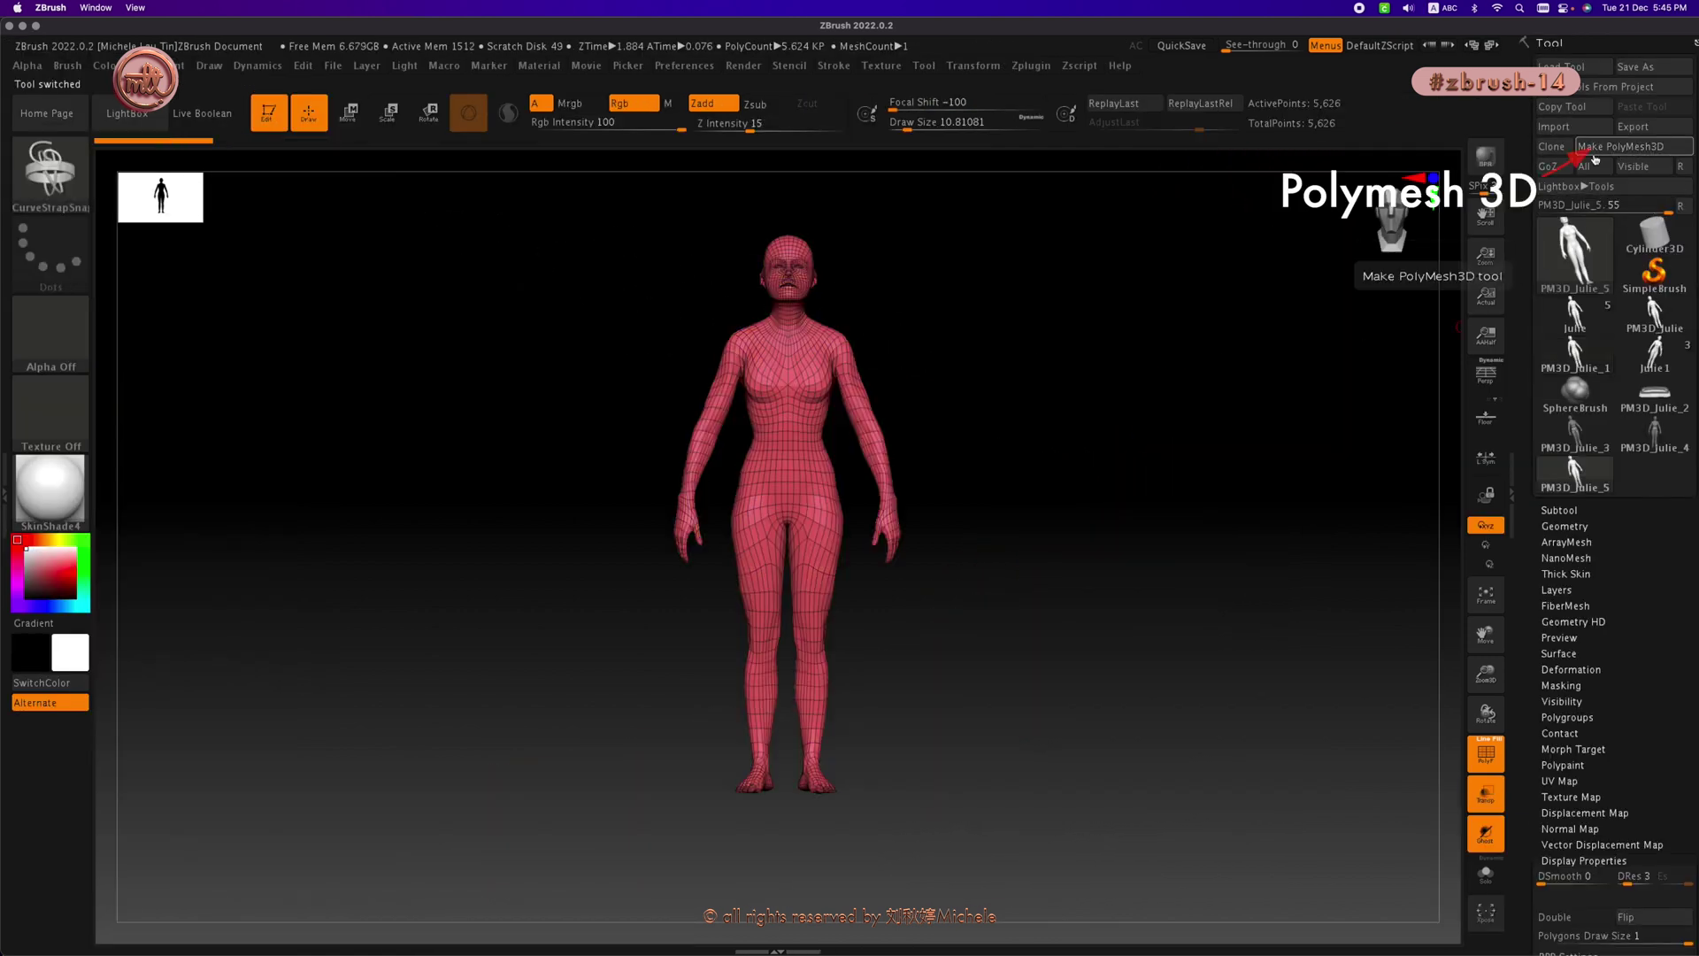
# Step: Hide three adjacent horizontal polyloops around the figure's waist
pyautogui.moveTo(1039, 496)
pyautogui.mouseDown()
pyautogui.moveTo(948, 505)
pyautogui.moveTo(1044, 504)
pyautogui.mouseUp()
pyautogui.keyDown('ctrl'); pyautogui.moveTo(782, 436); pyautogui.dragTo(1271, 516, button='right'); pyautogui.keyUp('ctrl')
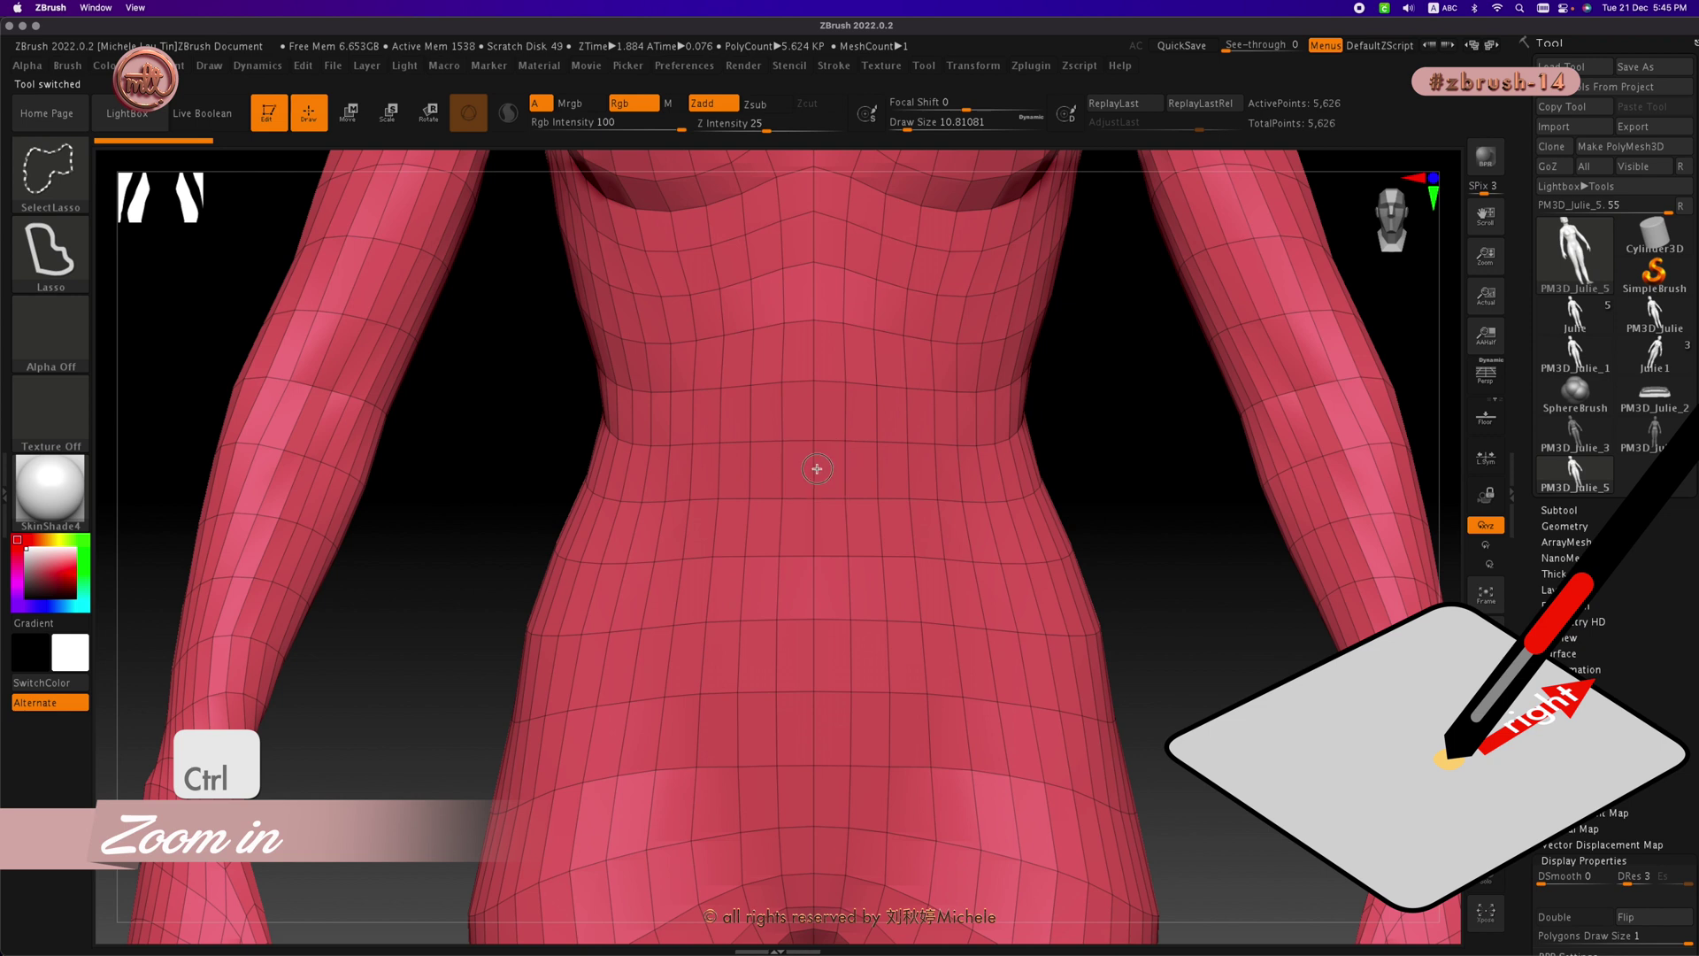
pyautogui.keyDown('ctrl'); pyautogui.moveTo(817, 468); pyautogui.dragTo(1110, 464, button='right'); pyautogui.keyUp('ctrl')
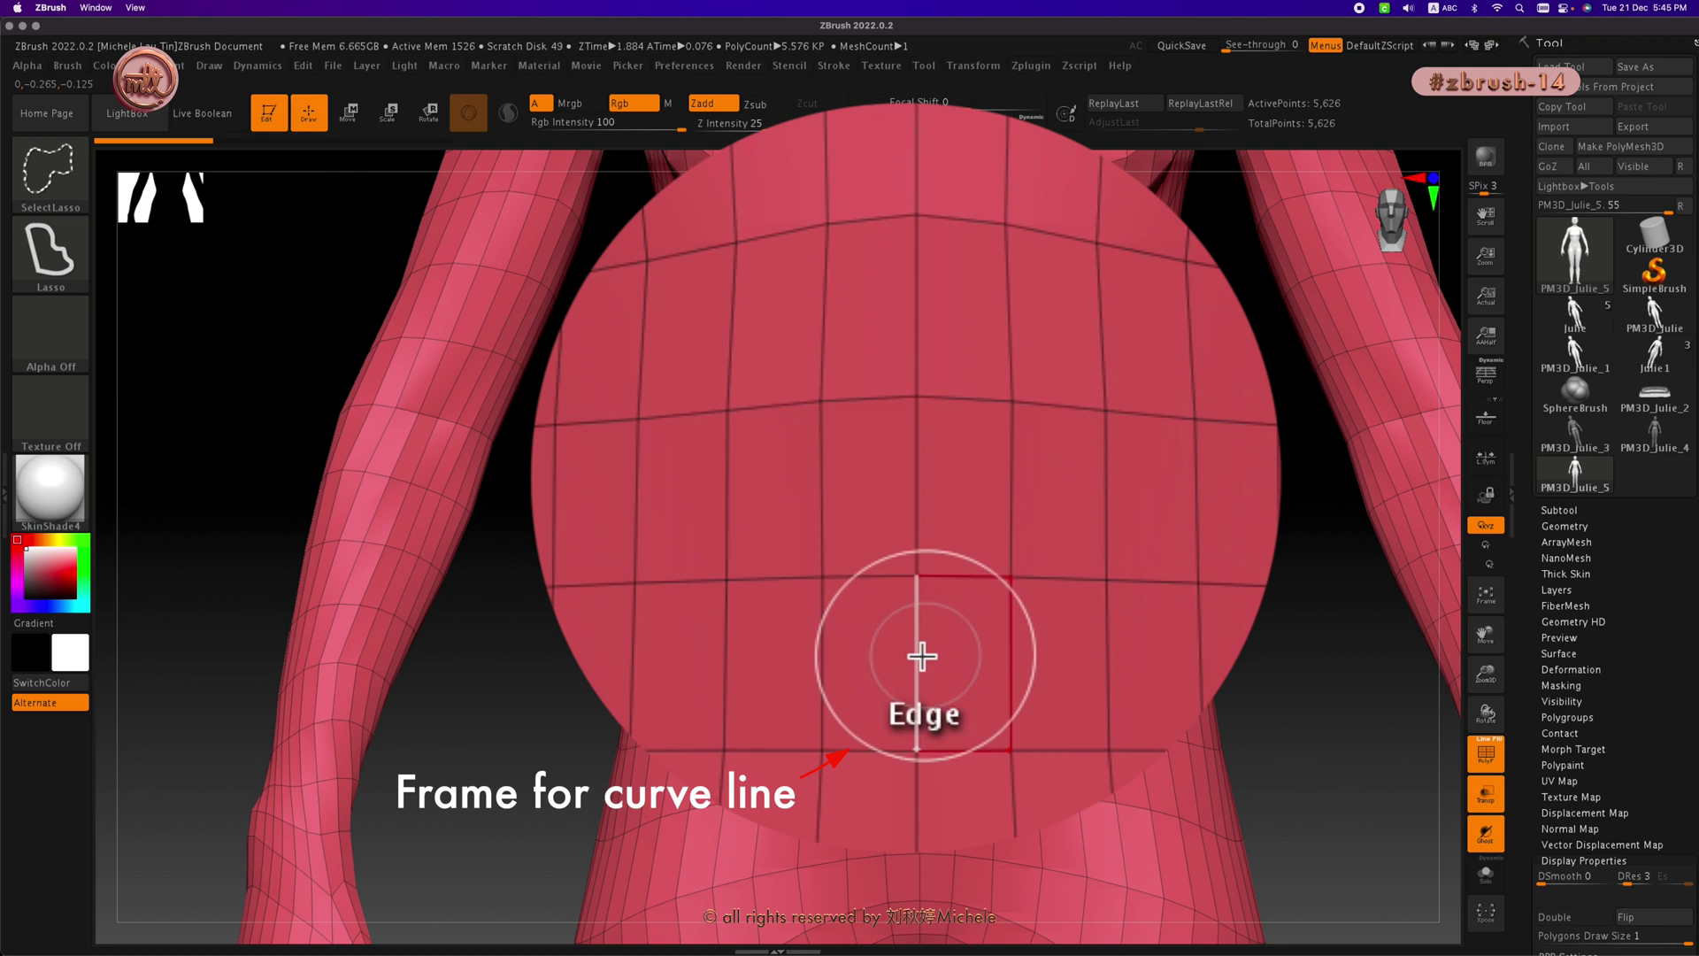
pyautogui.keyDown('ctrl'); pyautogui.keyDown('shift'); pyautogui.click(921, 656); pyautogui.keyUp('shift'); pyautogui.keyUp('ctrl')
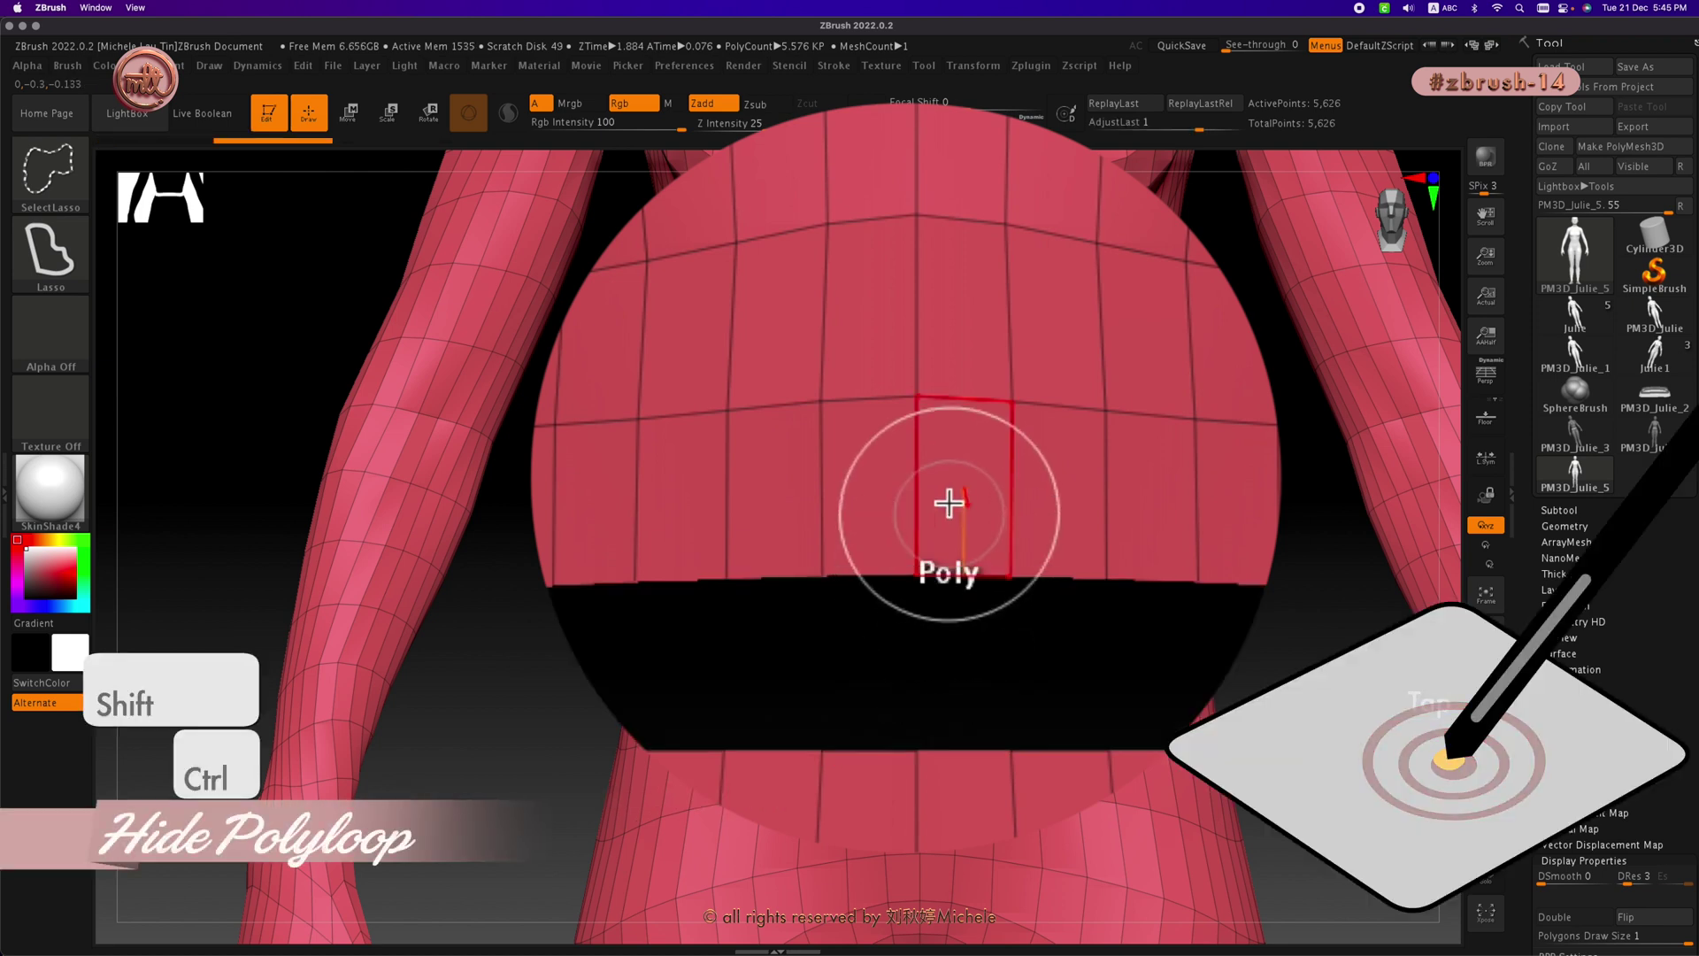
pyautogui.keyDown('ctrl'); pyautogui.keyDown('shift'); pyautogui.click(926, 476); pyautogui.keyUp('shift'); pyautogui.keyUp('ctrl')
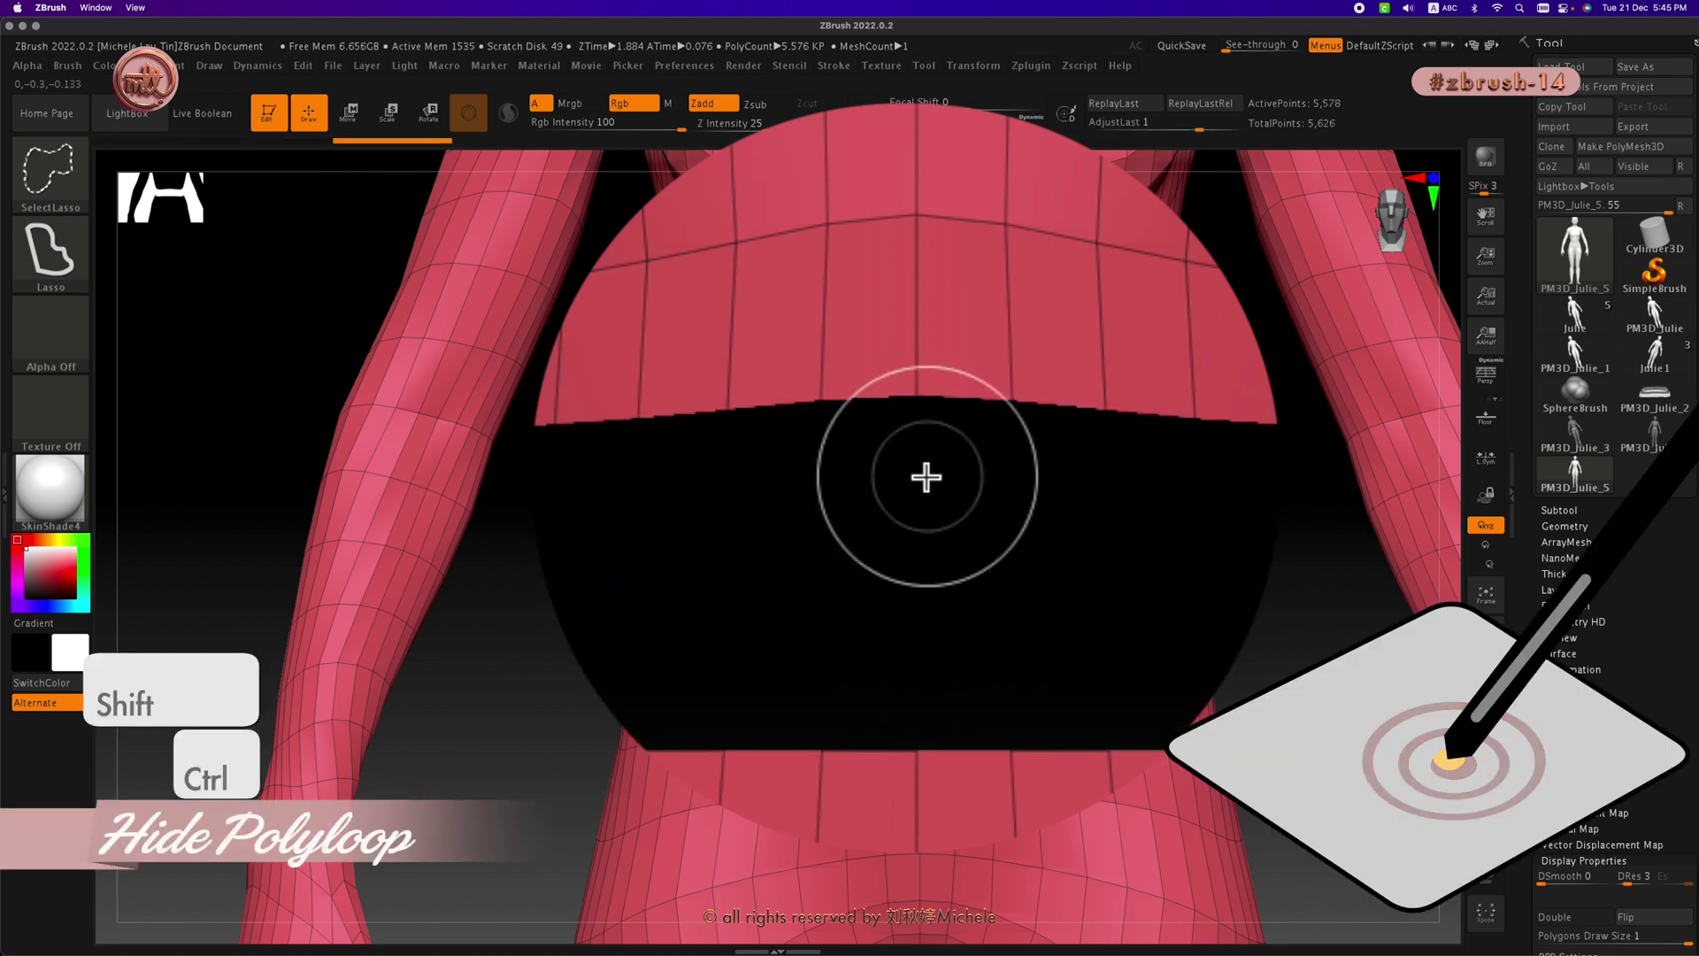
pyautogui.keyDown('ctrl'); pyautogui.keyDown('shift'); pyautogui.click(920, 390); pyautogui.keyUp('shift'); pyautogui.keyUp('ctrl')
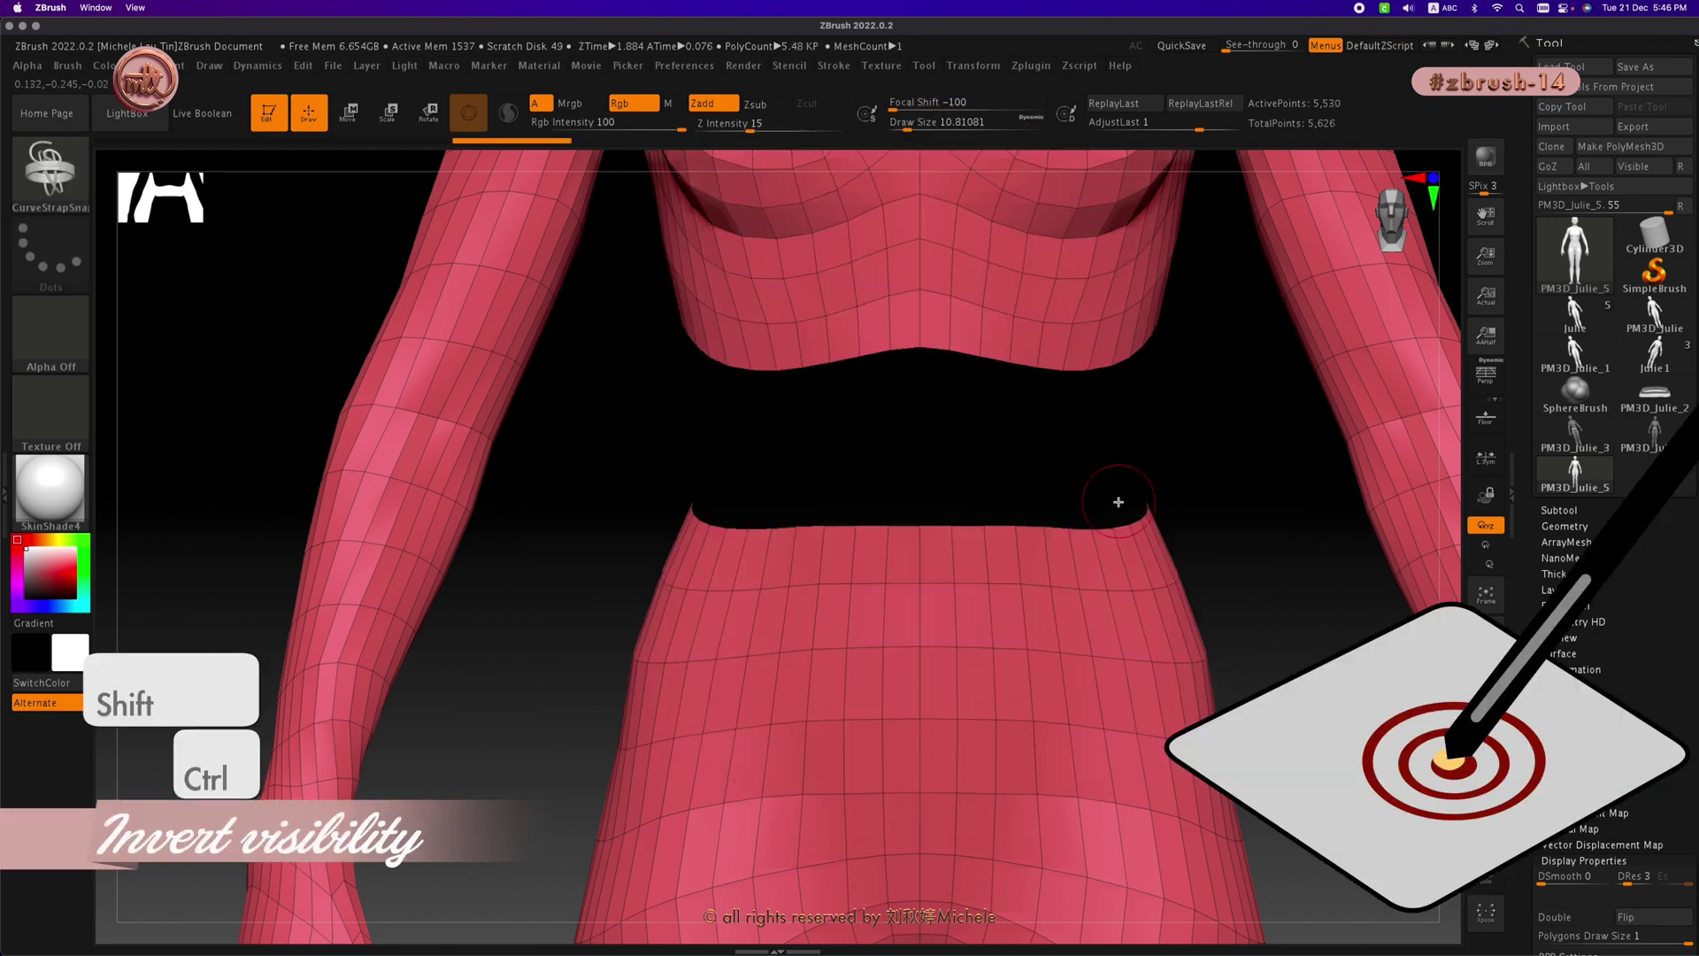
# Step: Invert the visibility to isolate the waist band, and delete the hidden geometry
pyautogui.hotkey('ctrl', 'shift')
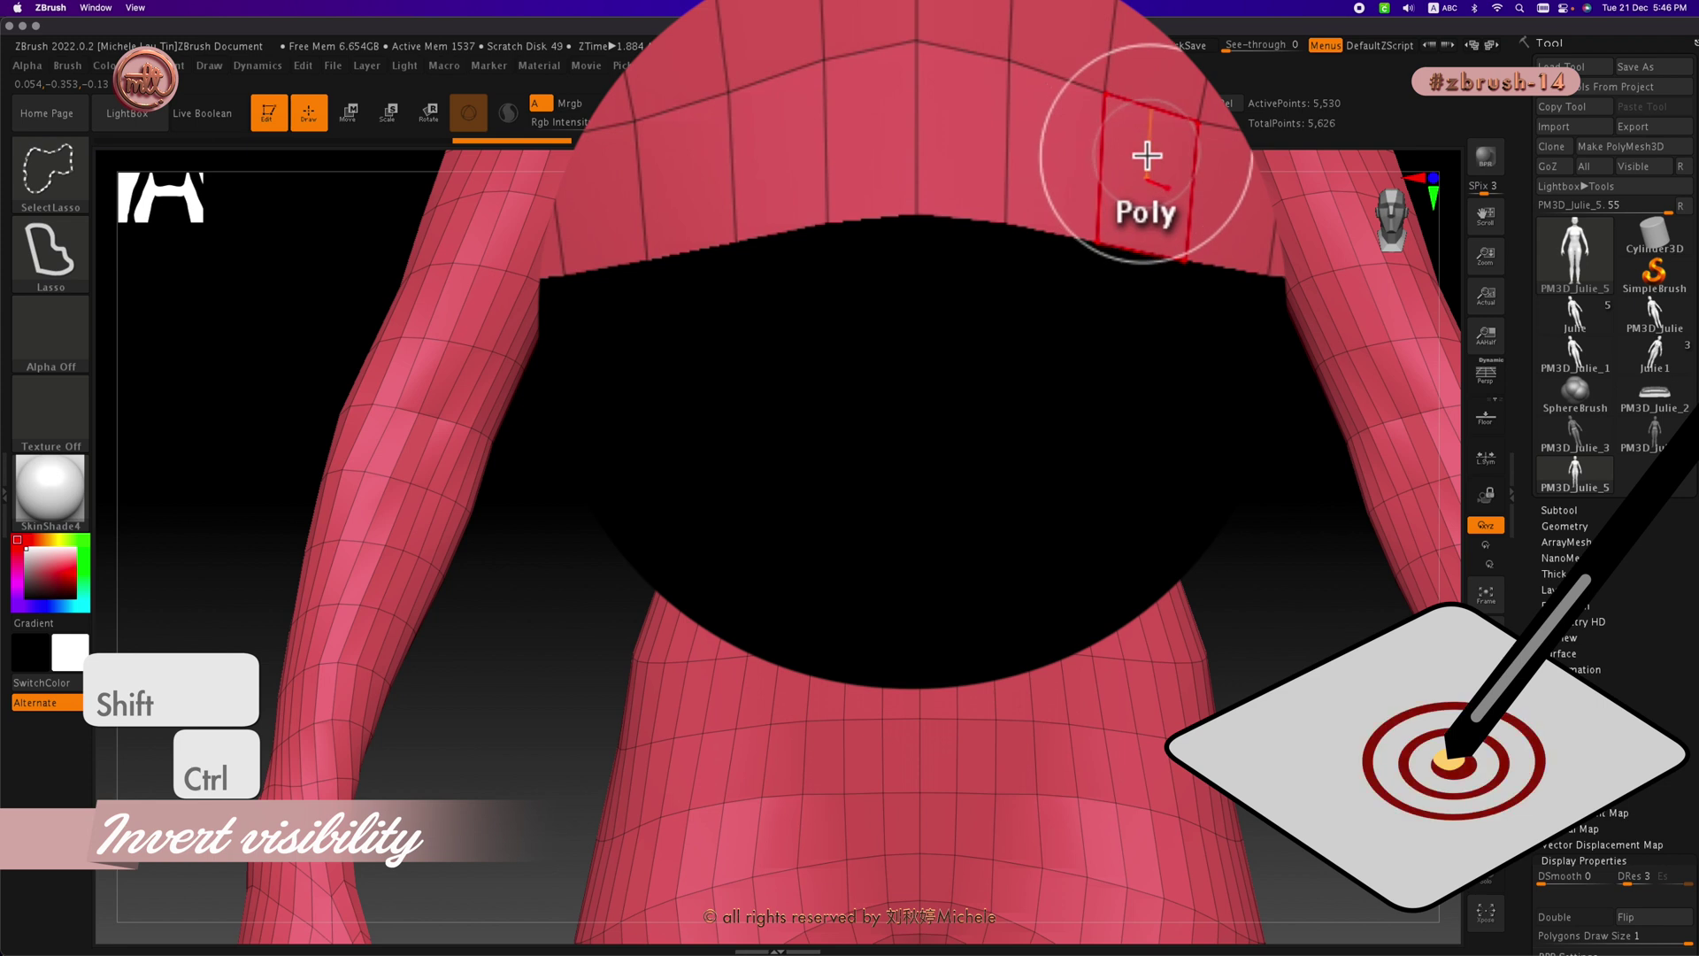
pyautogui.keyDown('ctrl'); pyautogui.keyDown('shift'); pyautogui.click(996, 329); pyautogui.keyUp('shift'); pyautogui.keyUp('ctrl')
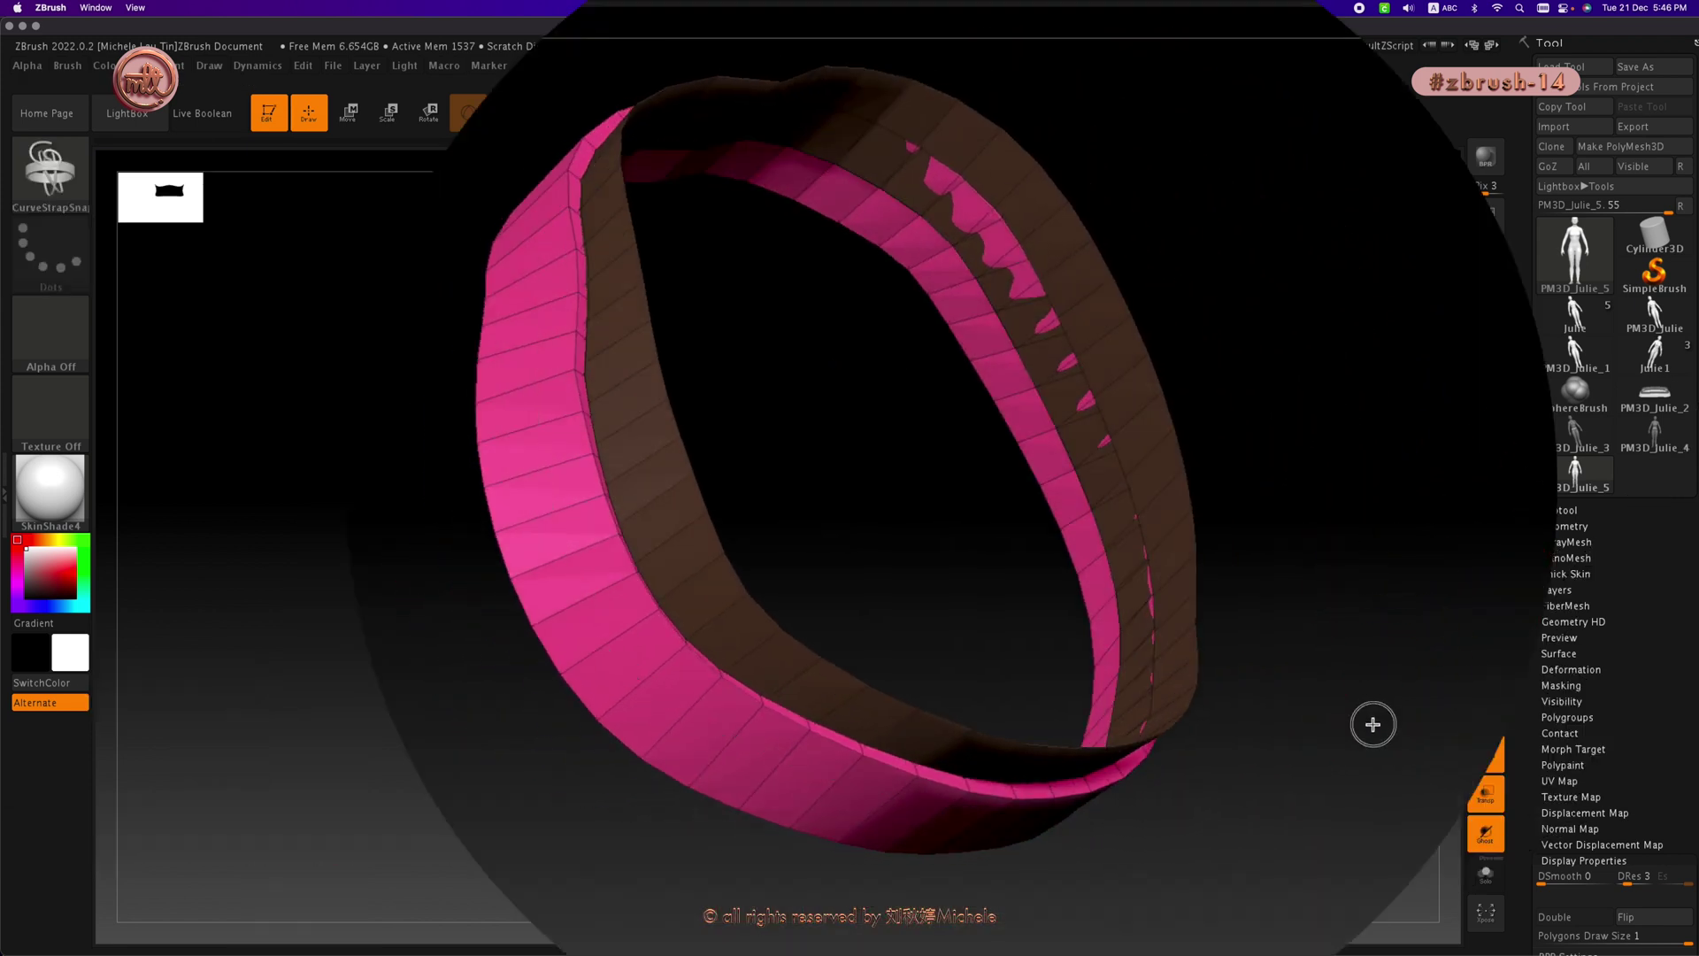
pyautogui.moveTo(1369, 720); pyautogui.dragTo(1239, 619)
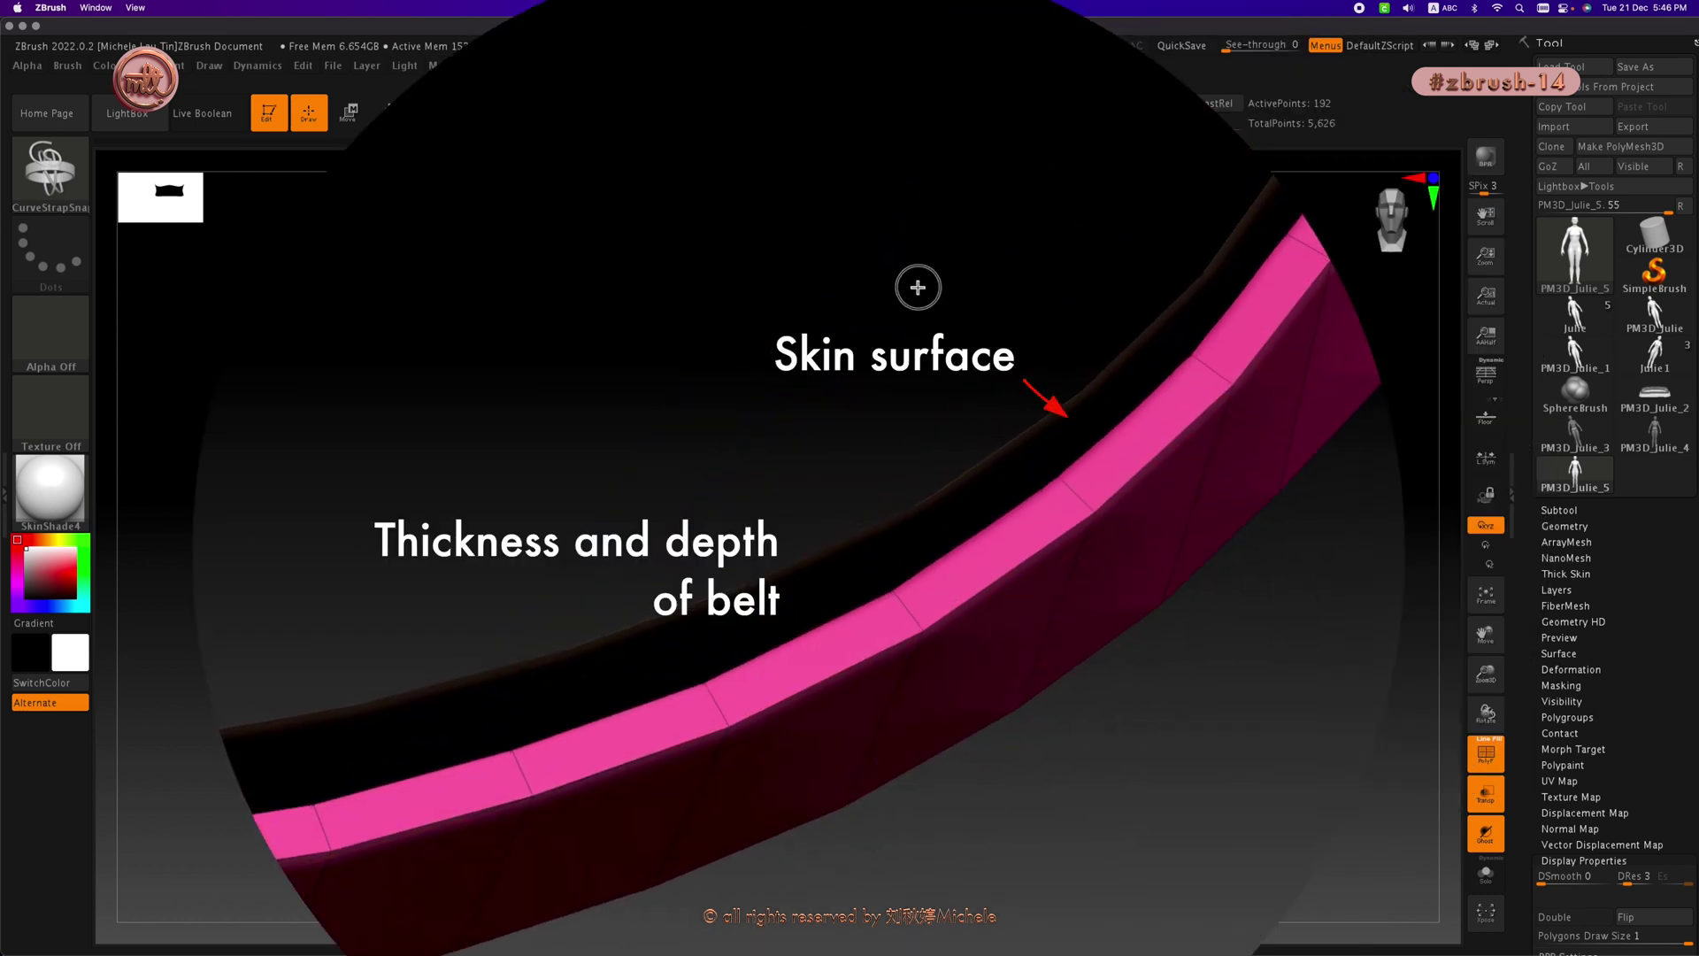
pyautogui.moveTo(910, 284); pyautogui.dragTo(929, 300)
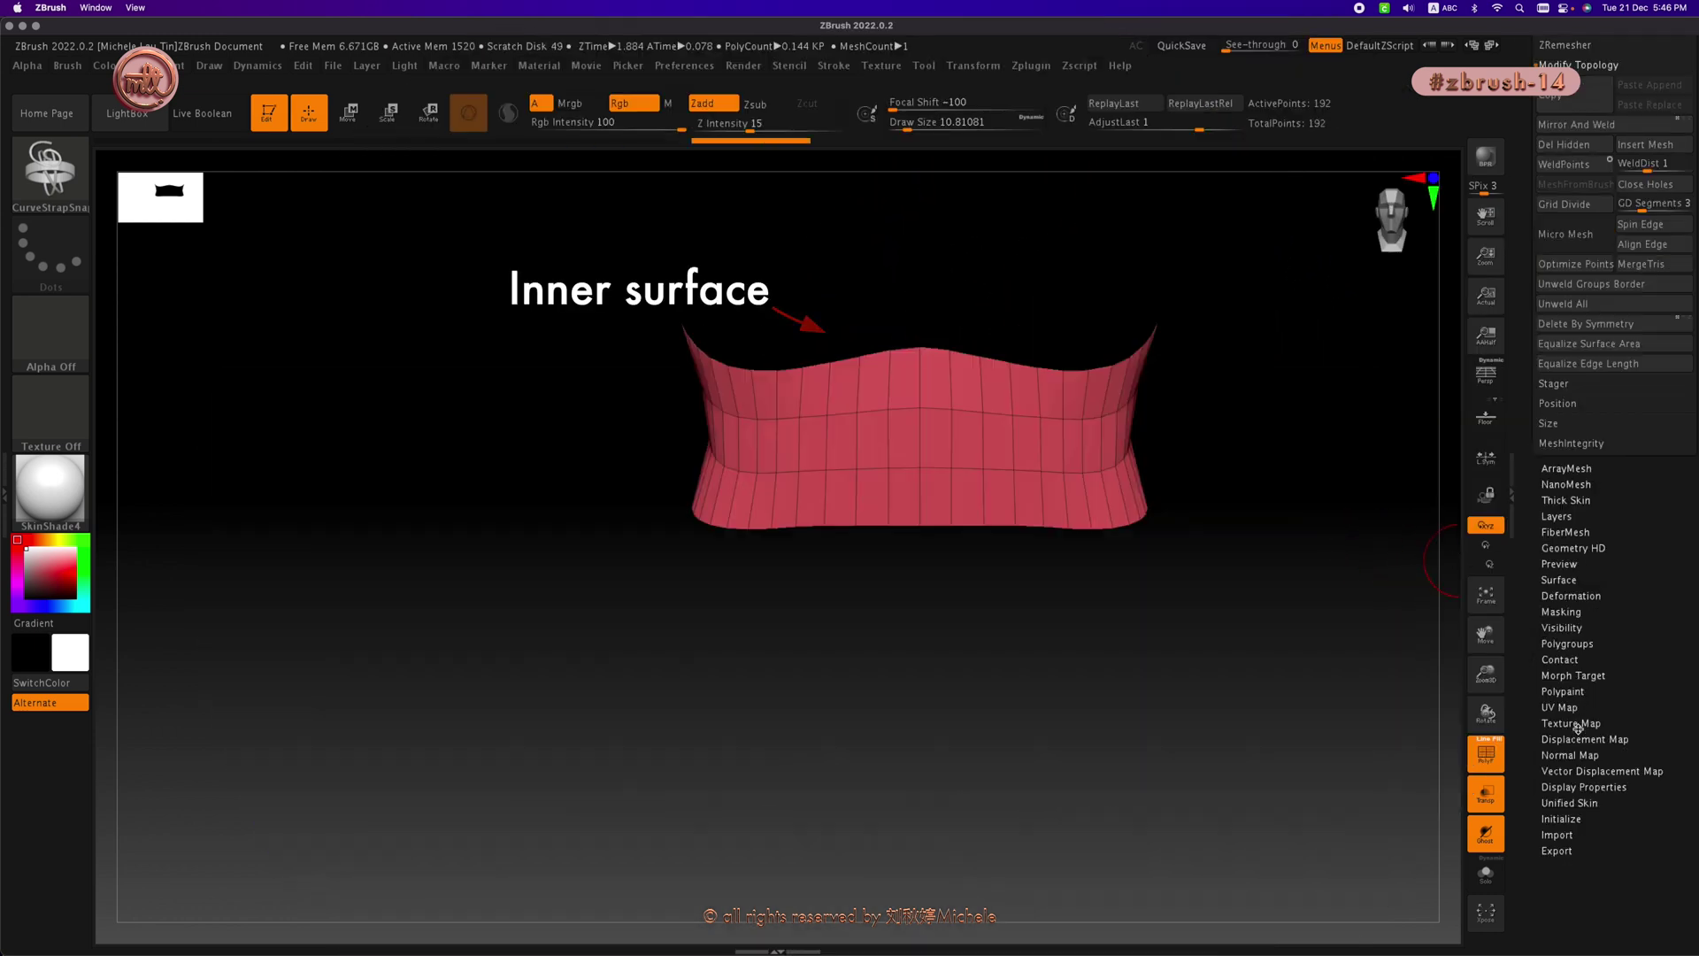
# Step: Turn on Double display for the waist band so its inner surface is rendered
pyautogui.click(1575, 787)
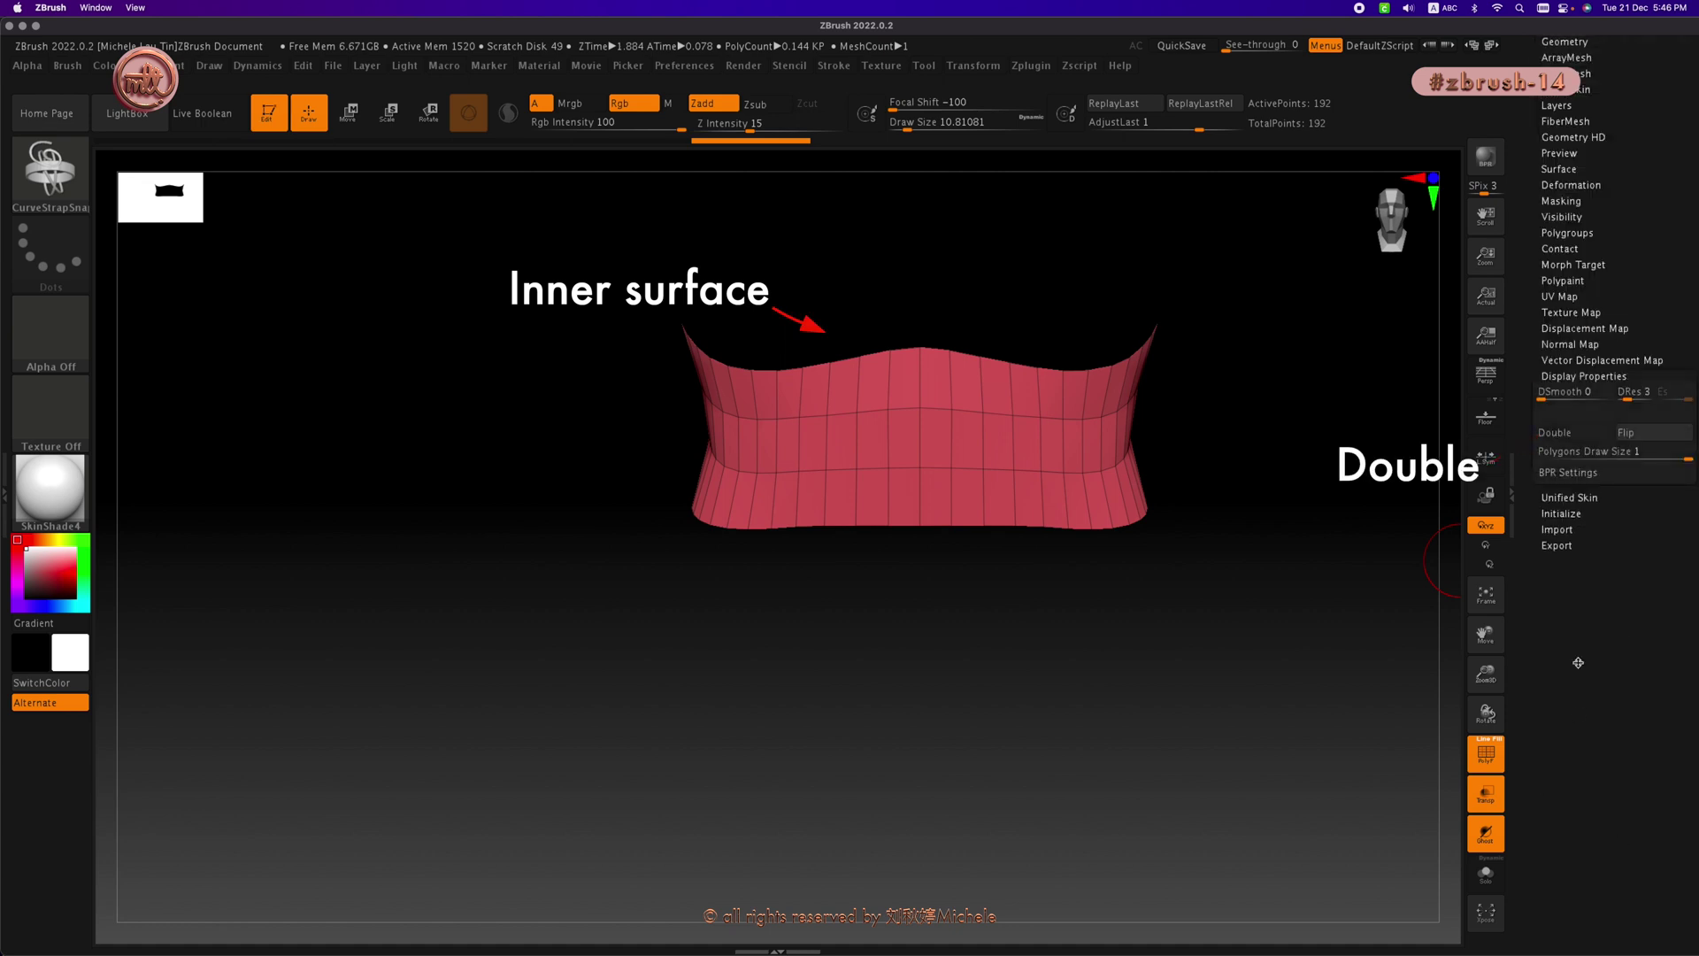
pyautogui.click(1575, 431)
pyautogui.moveTo(1278, 454); pyautogui.dragTo(1298, 528)
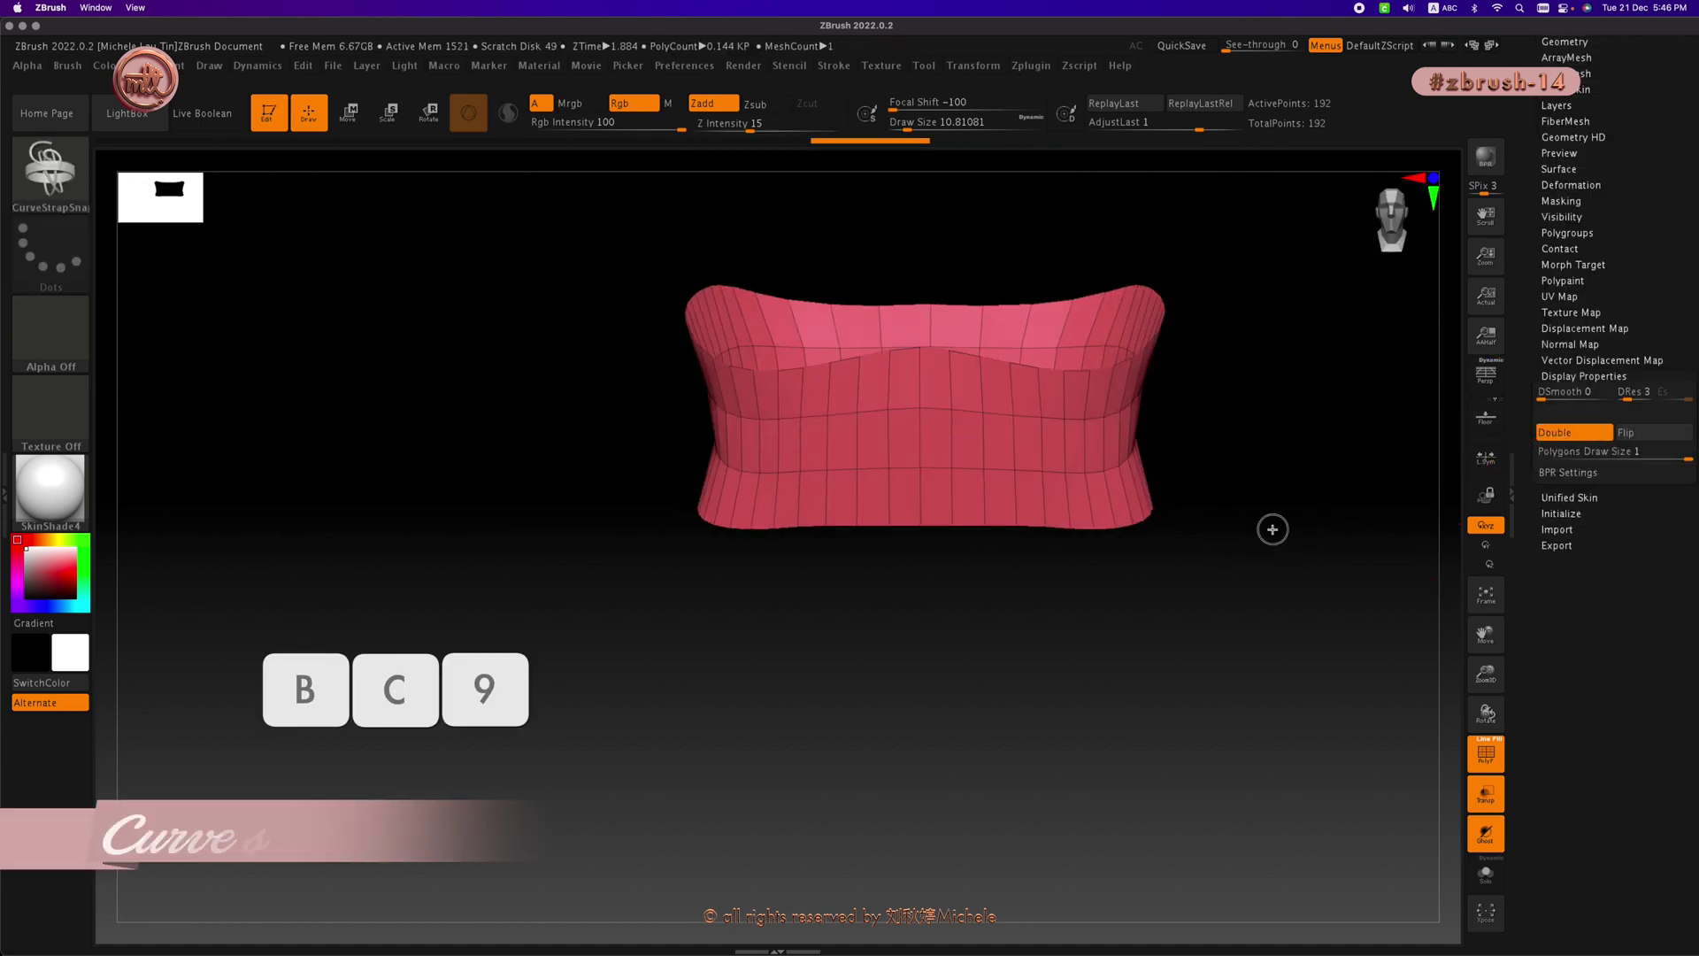
# Step: Draw a closed belt around the lower edge of the waist band with the CurveStrapSnap brush, snapping the curve along the edge loop
pyautogui.moveTo(1270, 527); pyautogui.dragTo(1081, 478)
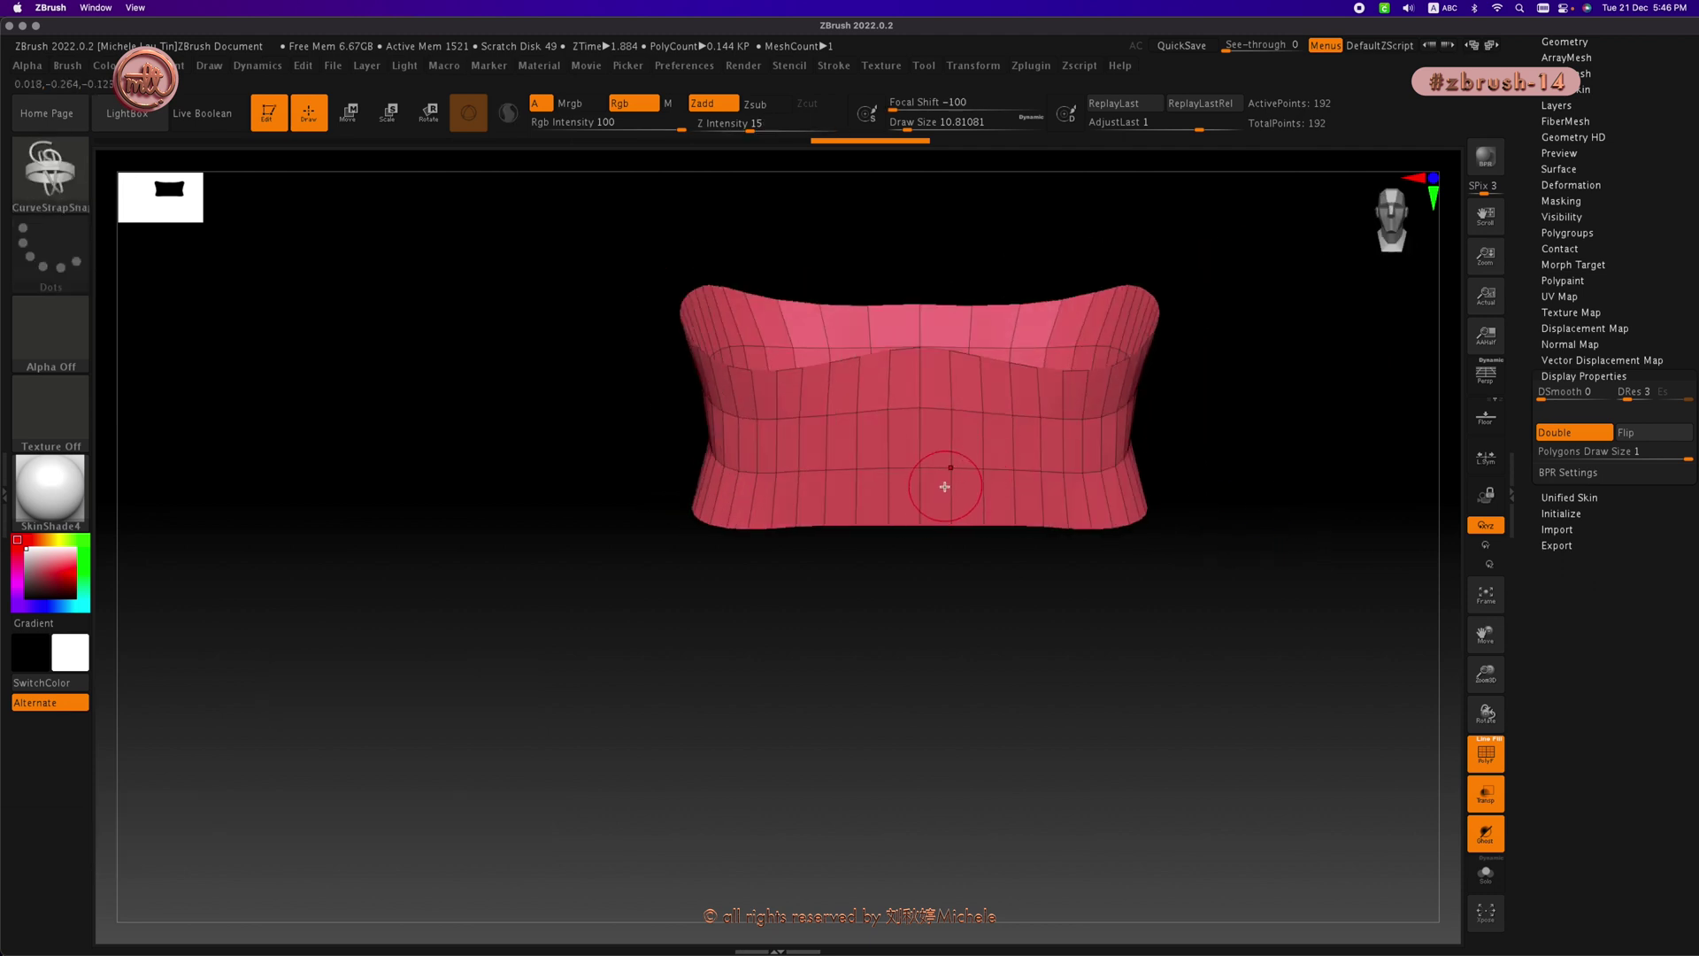
pyautogui.moveTo(949, 476); pyautogui.dragTo(917, 516)
pyautogui.press('shift')
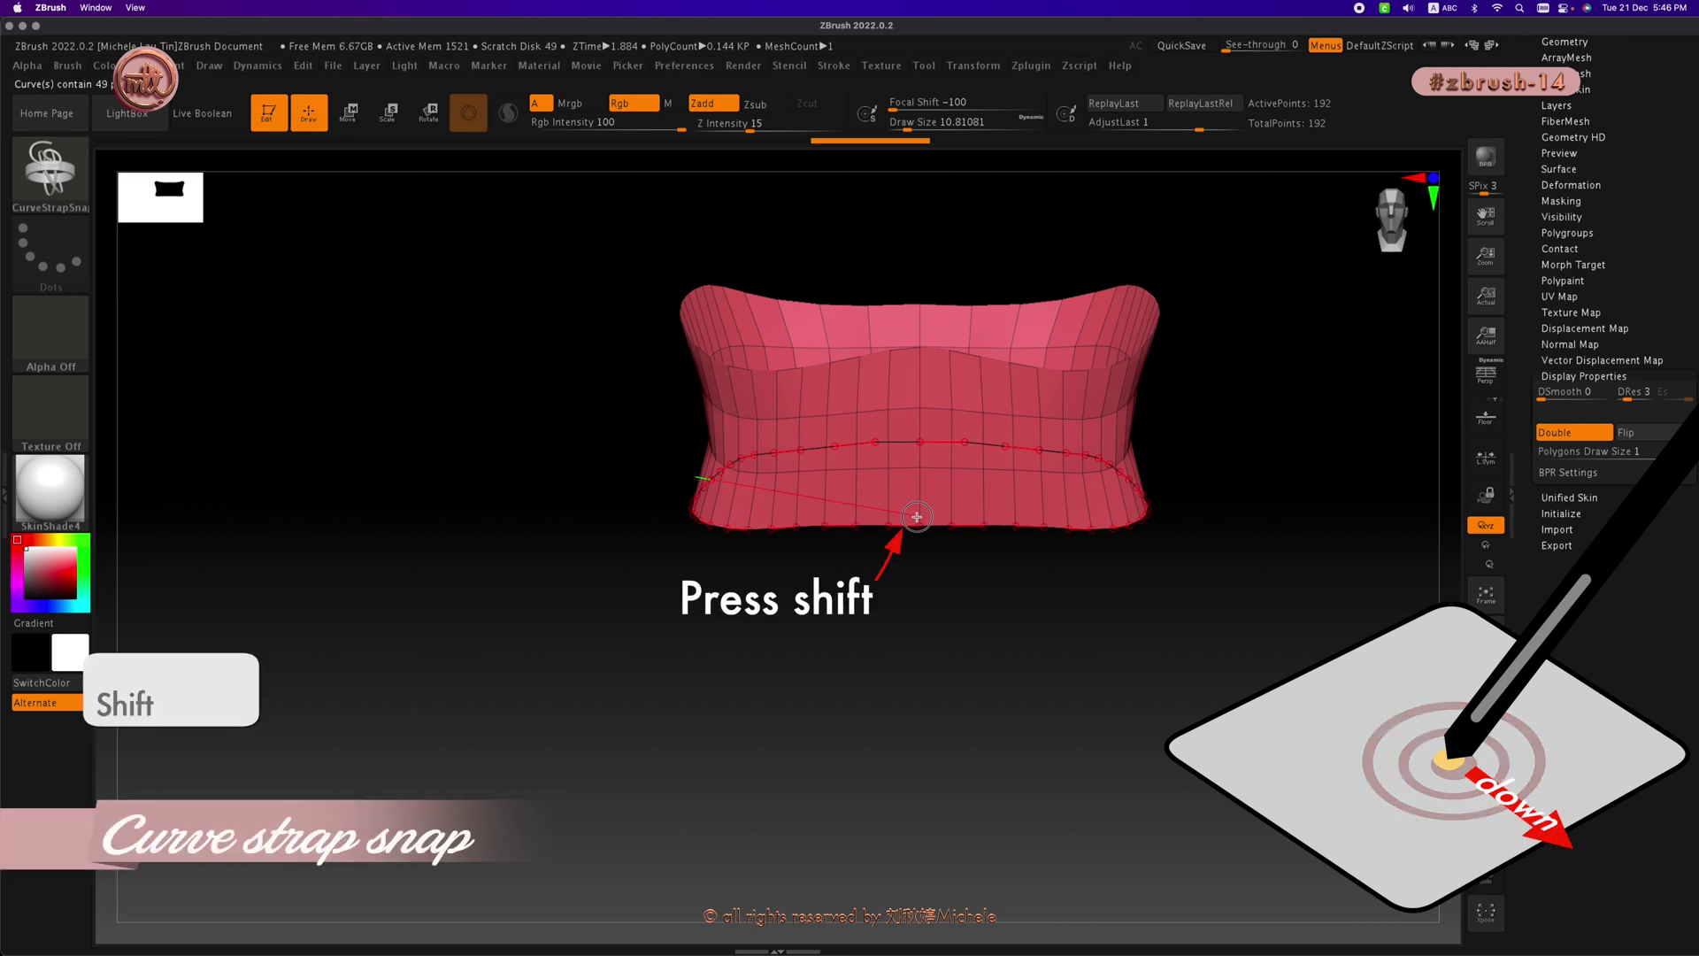
pyautogui.keyDown('shift'); pyautogui.moveTo(916, 517); pyautogui.dragTo(918, 517); pyautogui.keyUp('shift')
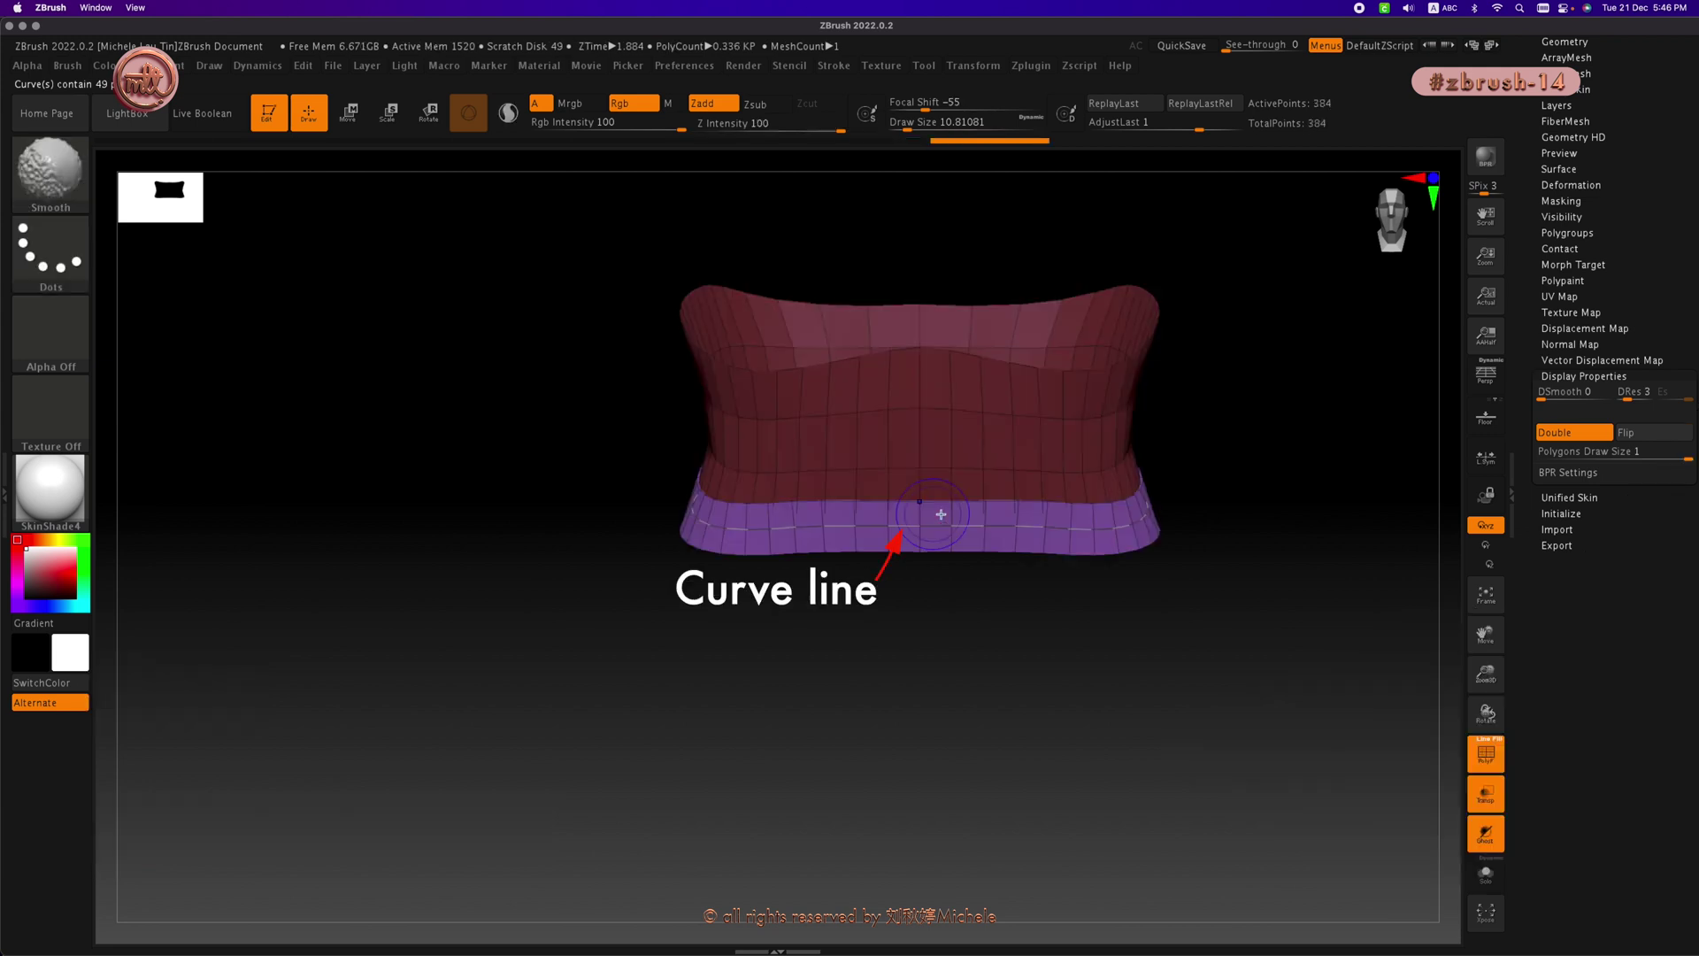
# Step: Dock the Brush palette beside the canvas to keep the Depth settings accessible while viewing the belt from below
pyautogui.moveTo(1234, 500)
pyautogui.mouseDown()
pyautogui.moveTo(1233, 558)
pyautogui.moveTo(1263, 541)
pyautogui.moveTo(1209, 542)
pyautogui.moveTo(1236, 547)
pyautogui.moveTo(1240, 496)
pyautogui.moveTo(1240, 580)
pyautogui.moveTo(1217, 482)
pyautogui.mouseUp()
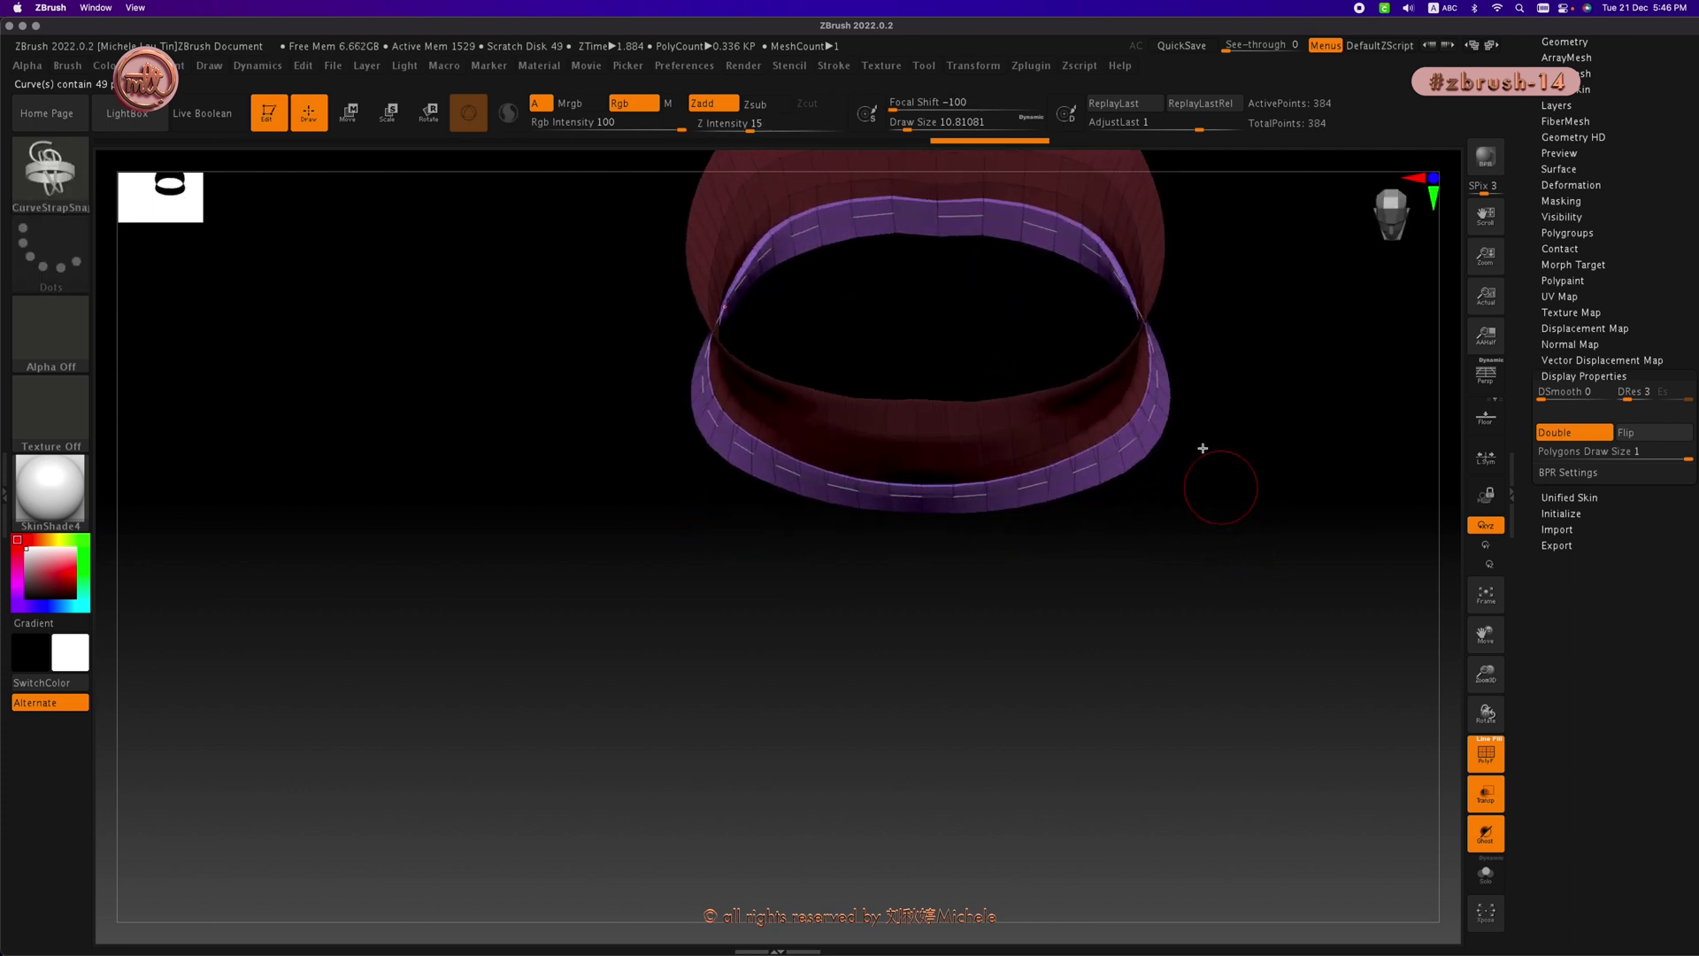
pyautogui.moveTo(1180, 287); pyautogui.dragTo(1223, 302)
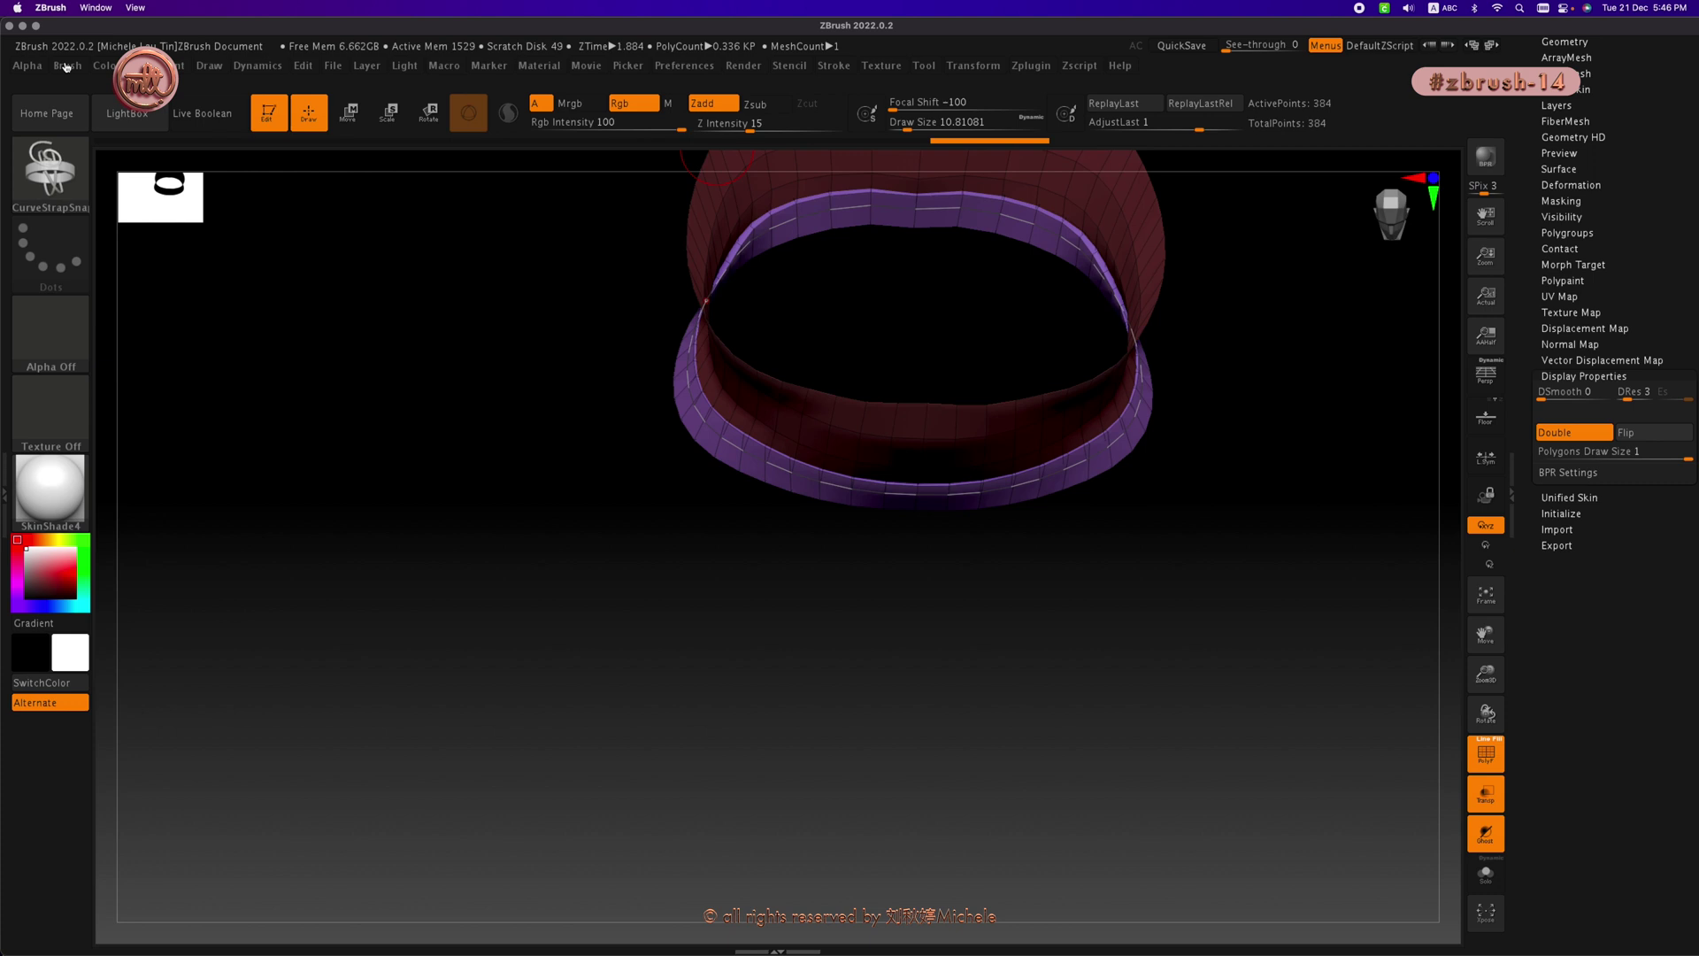
pyautogui.click(67, 65)
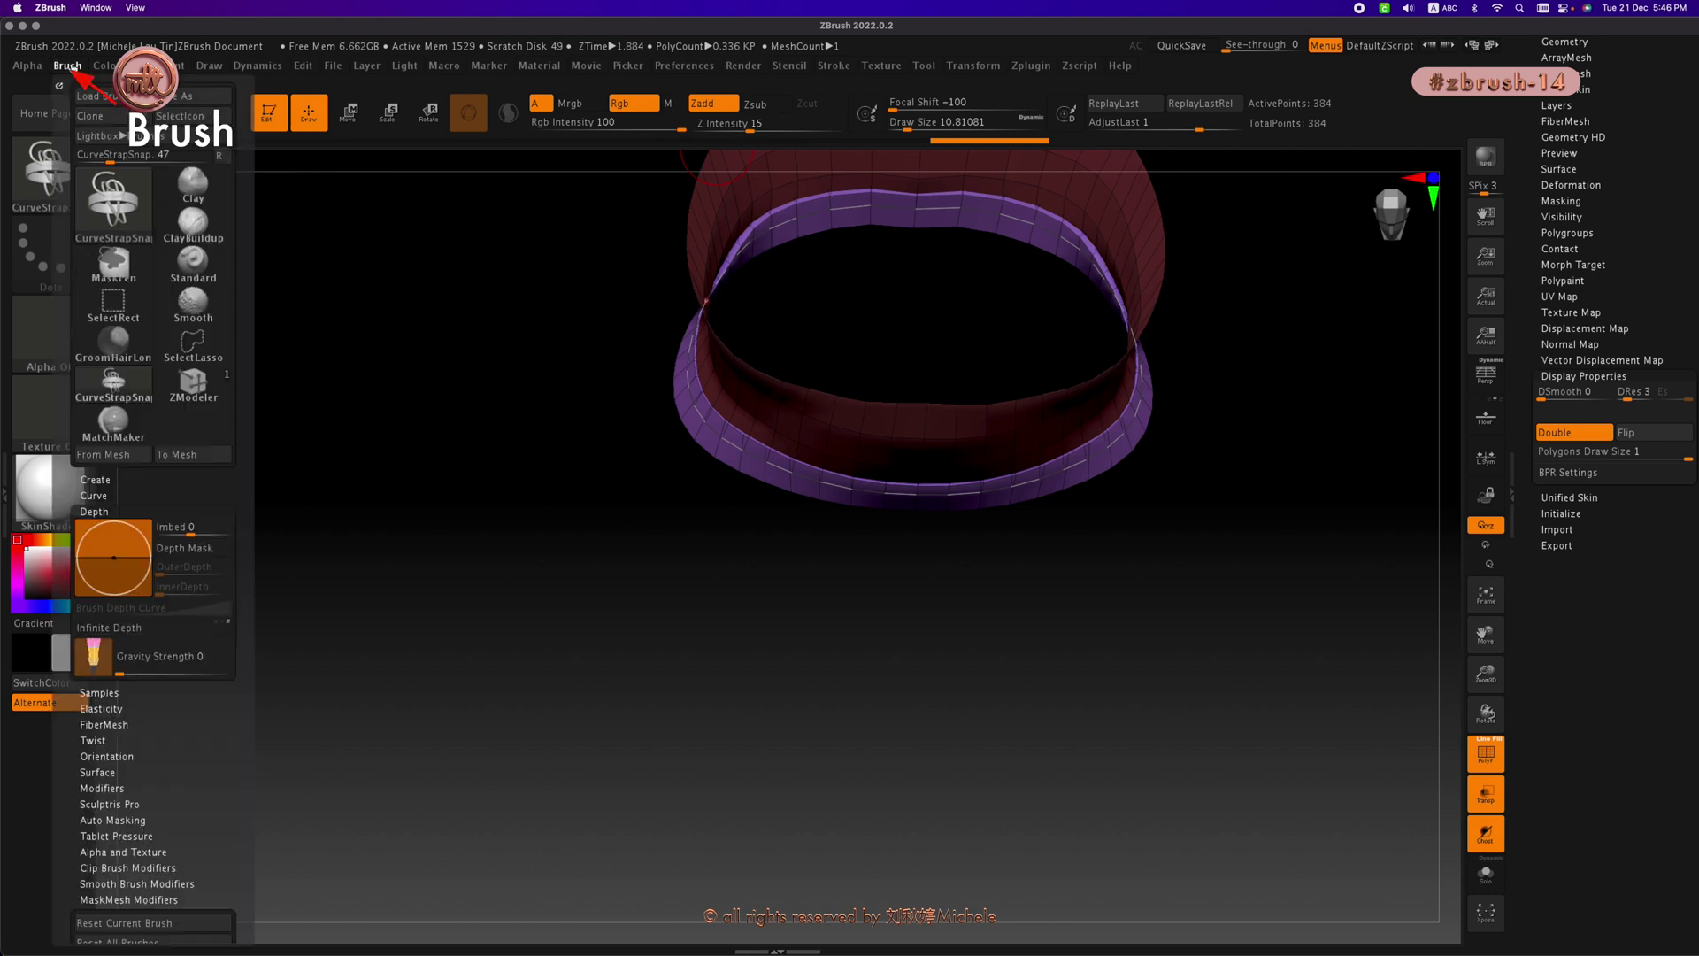
pyautogui.click(62, 86)
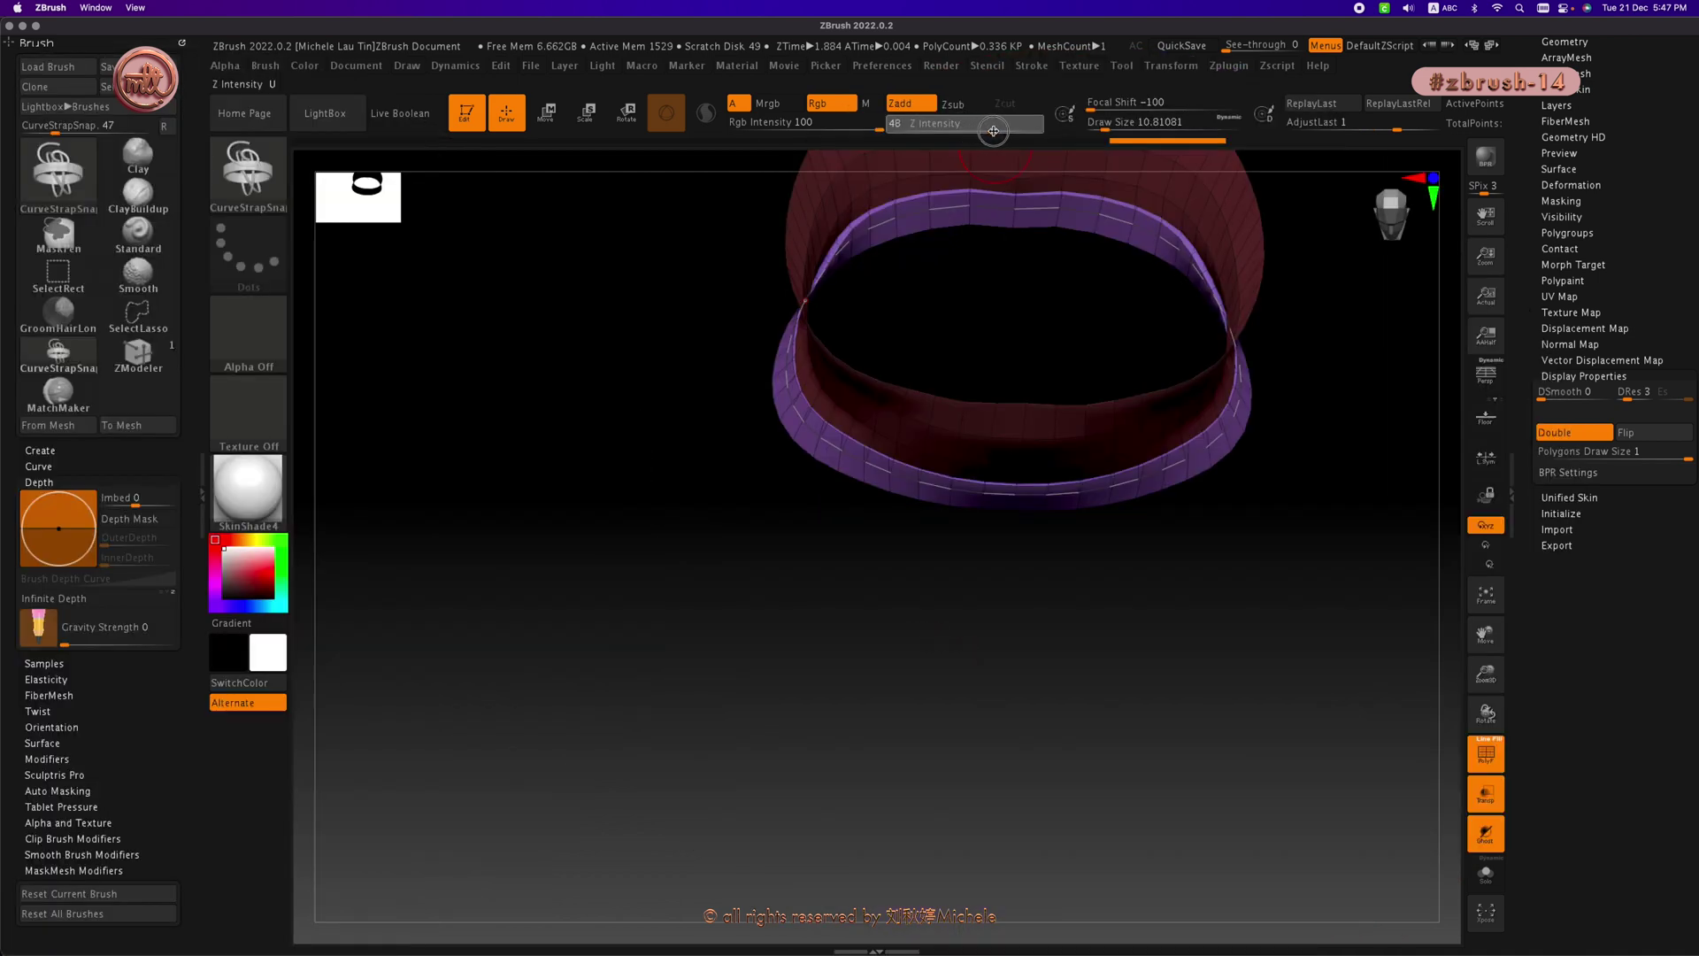
# Step: Set Z Intensity to 51 and update the belt curve with the new thickness
pyautogui.moveTo(994, 131)
pyautogui.mouseDown()
pyautogui.moveTo(948, 130)
pyautogui.moveTo(990, 130)
pyautogui.mouseUp()
pyautogui.moveTo(856, 173); pyautogui.dragTo(997, 132)
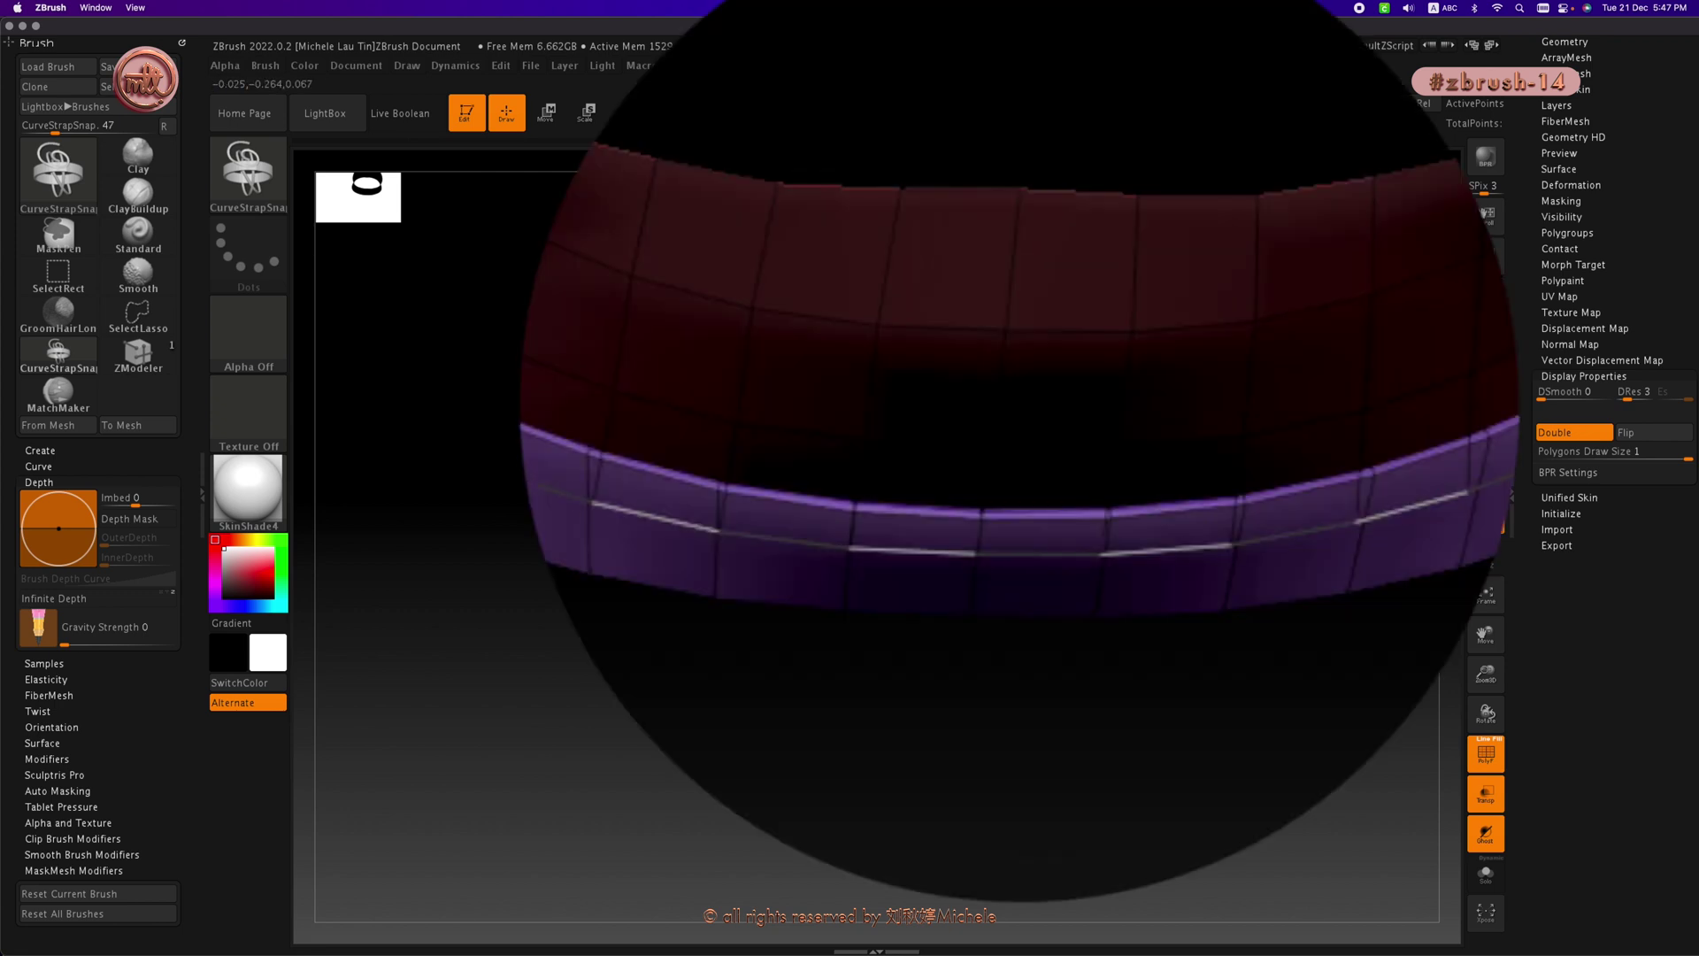
pyautogui.click(1039, 554)
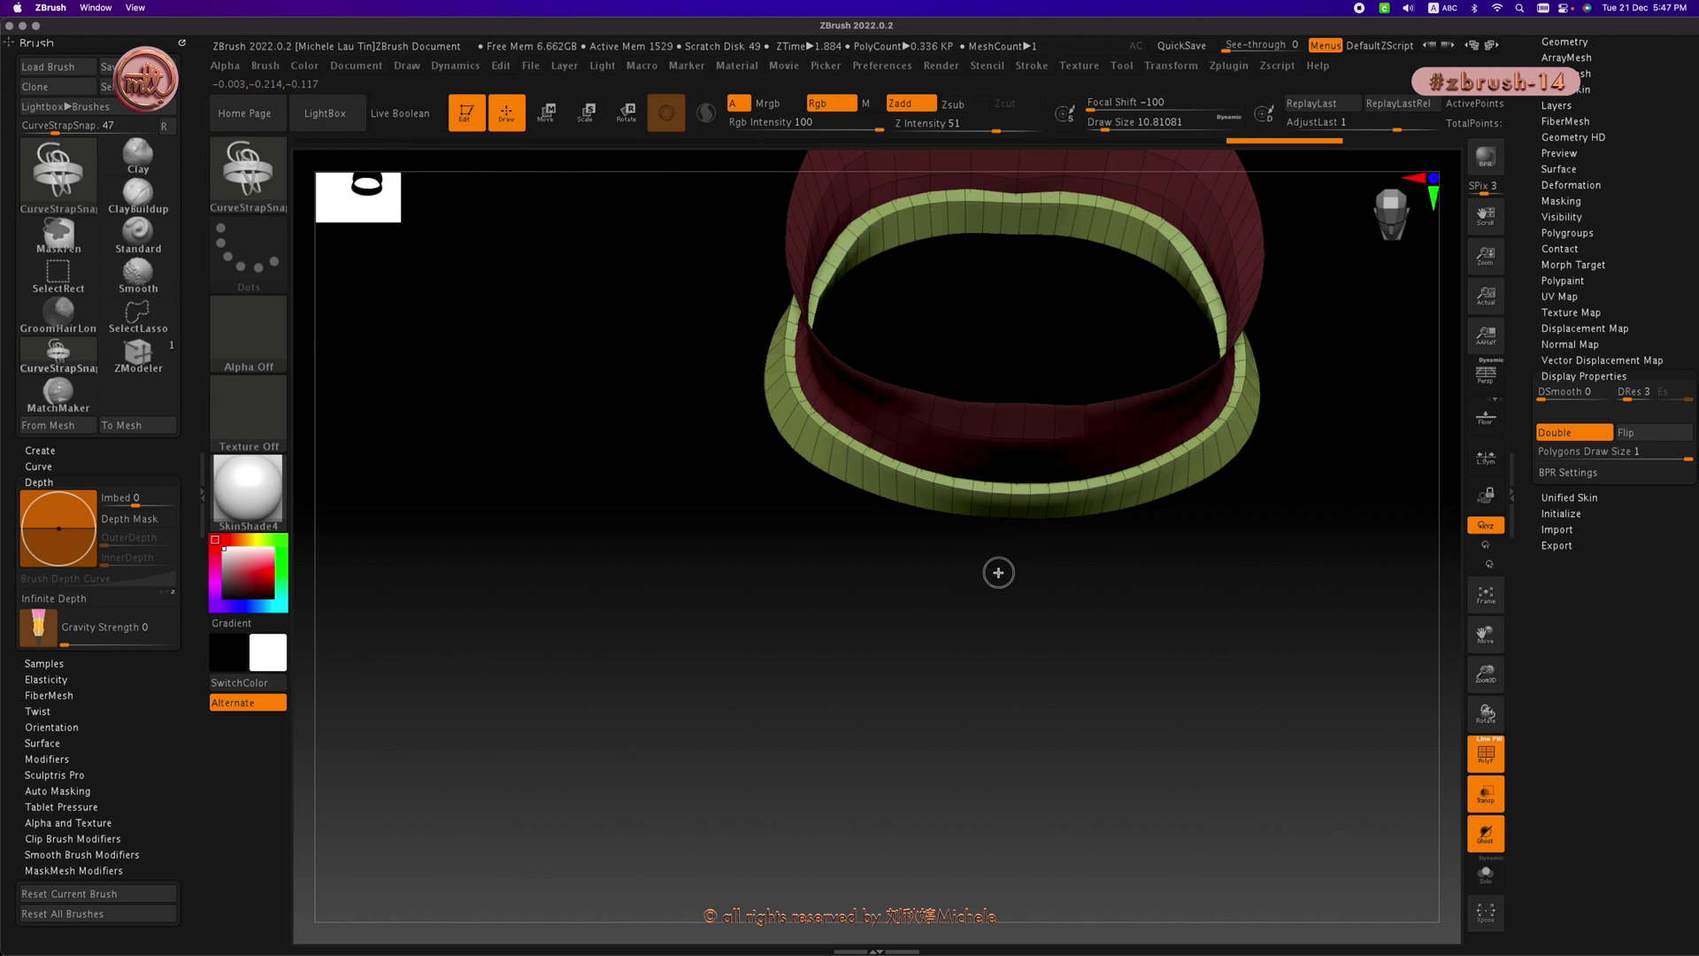
# Step: Set the brush's Imbed depth to 100 and update the belt curve with it
pyautogui.moveTo(998, 573); pyautogui.dragTo(1013, 580)
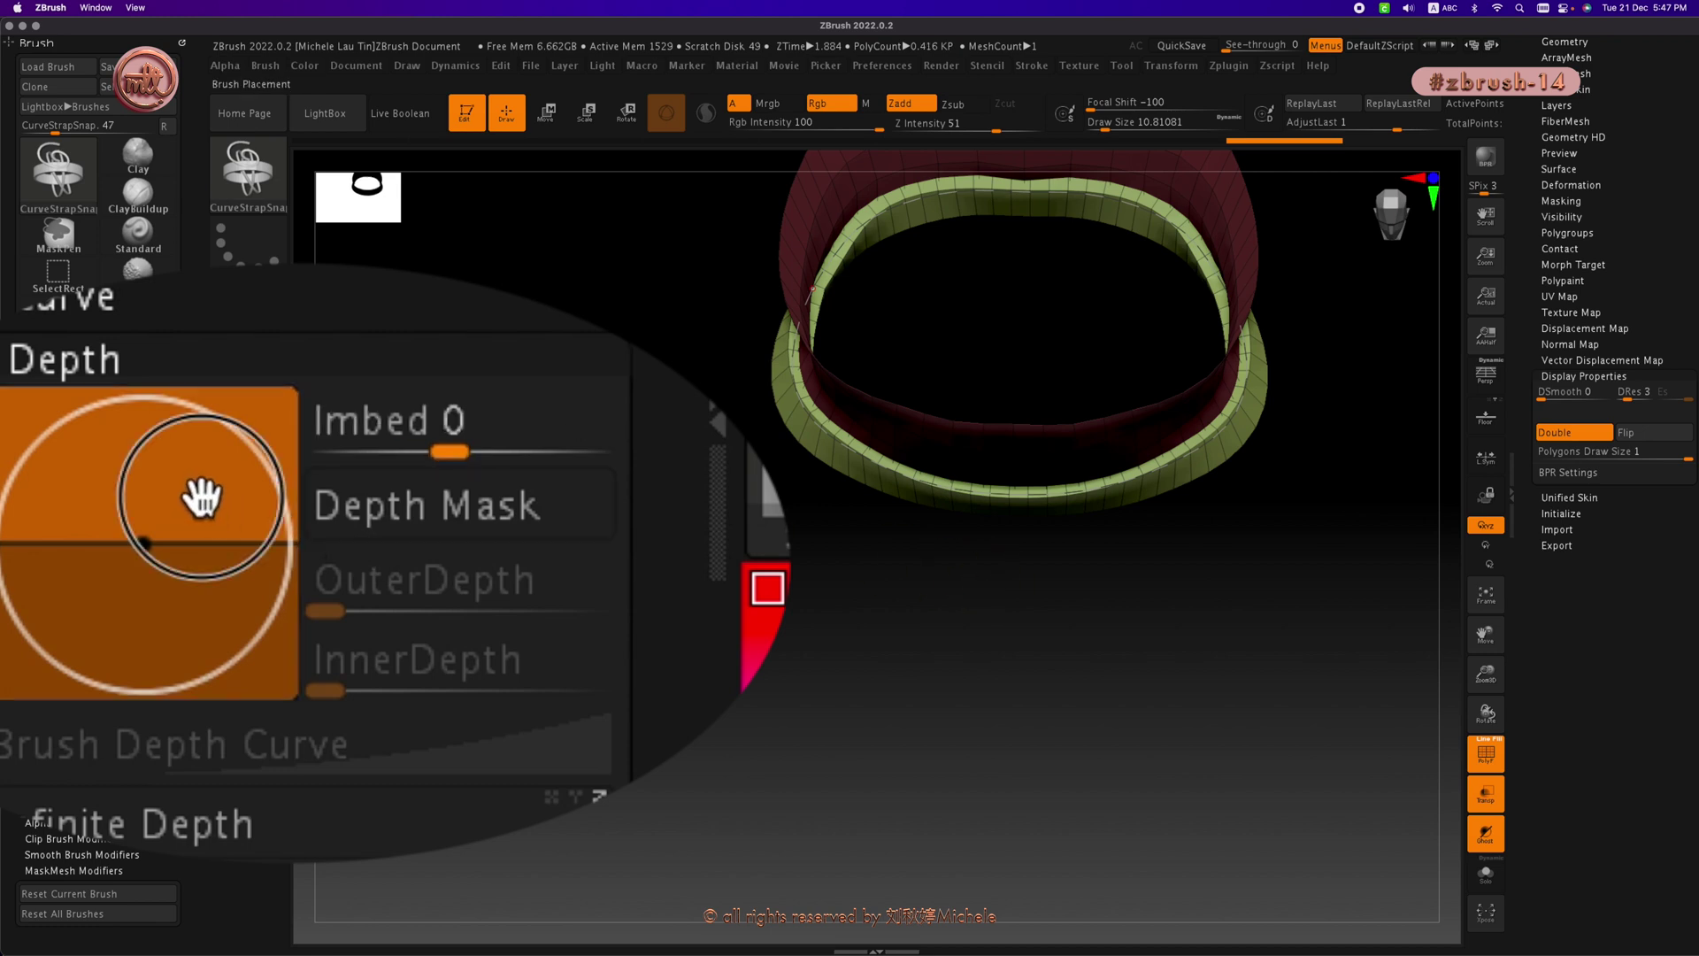
pyautogui.moveTo(201, 485); pyautogui.dragTo(203, 329)
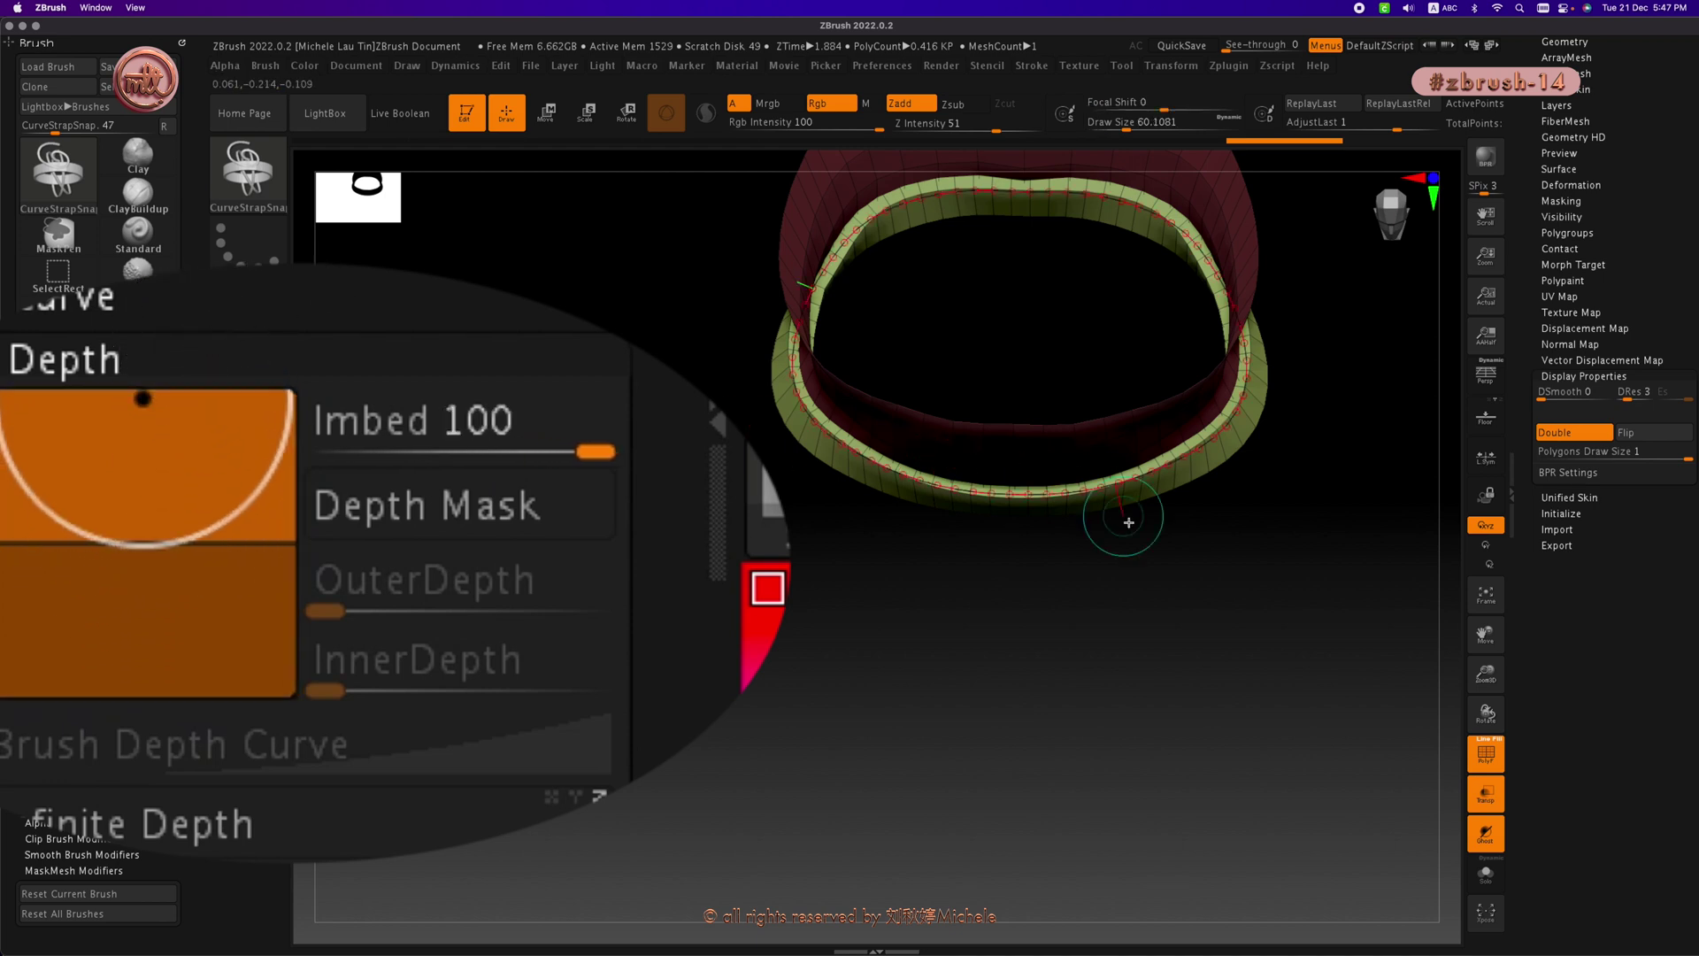
pyautogui.moveTo(1133, 540)
pyautogui.mouseDown()
pyautogui.moveTo(1145, 561)
pyautogui.moveTo(1149, 532)
pyautogui.mouseUp()
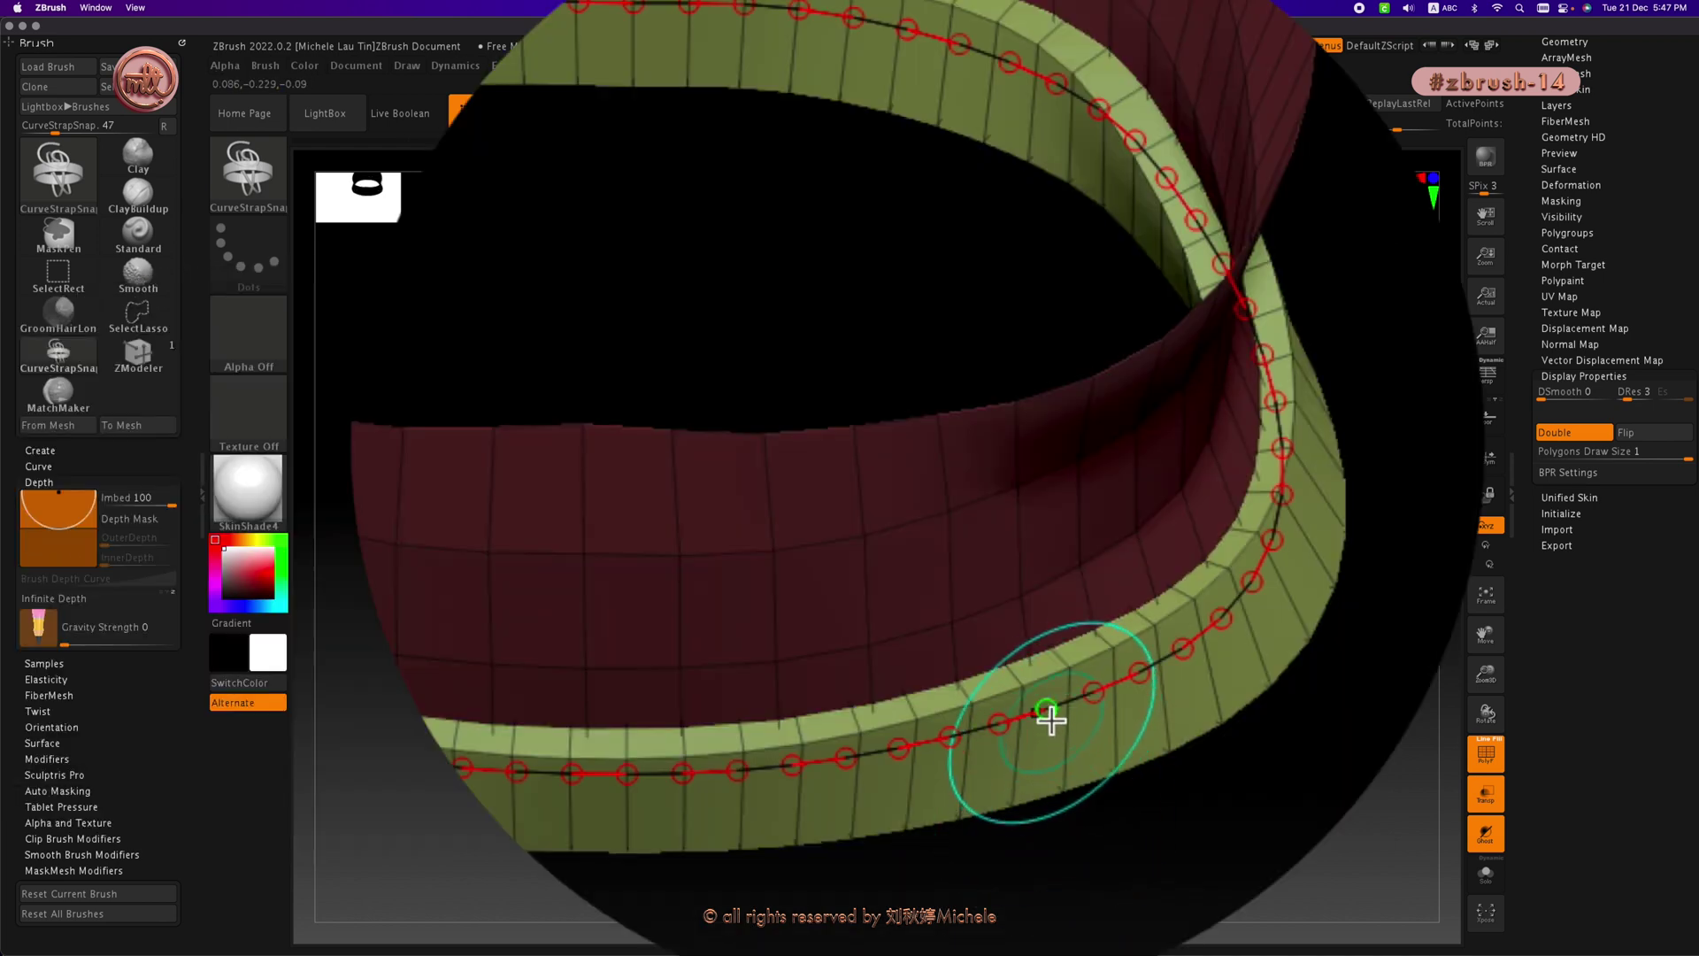
pyautogui.click(1041, 711)
pyautogui.moveTo(998, 951); pyautogui.dragTo(947, 929)
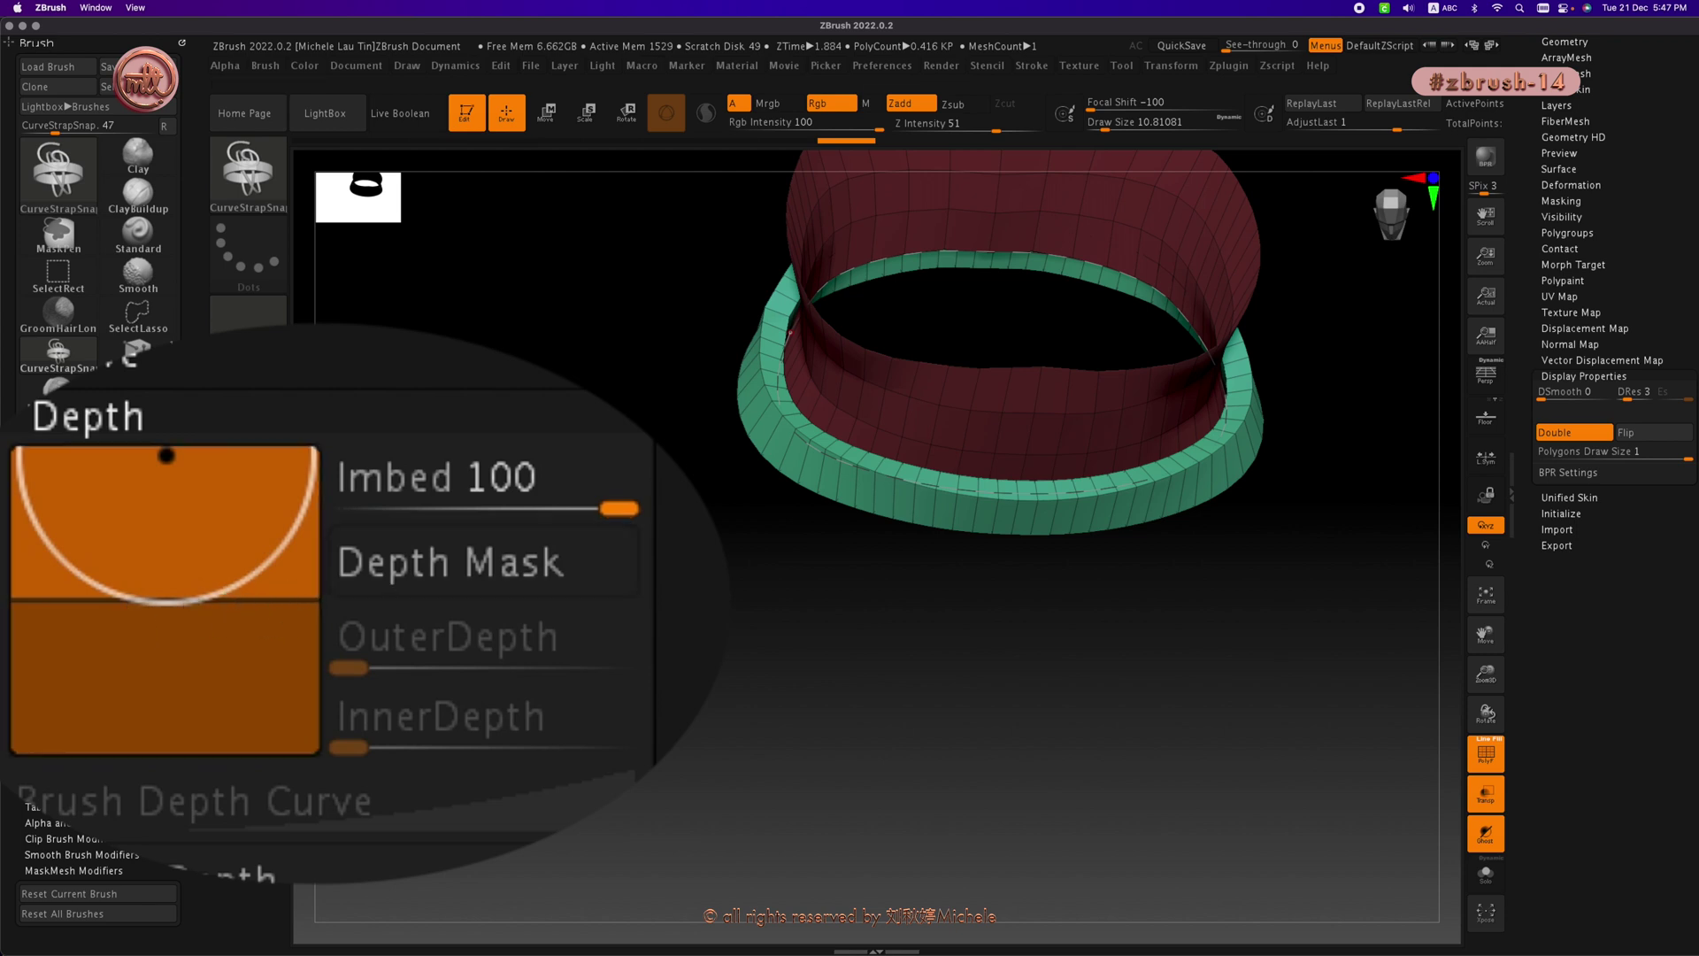
# Step: Check the gap between belt and waist at the side, and set the brush's Imbed depth to 69
pyautogui.moveTo(983, 562)
pyautogui.mouseDown()
pyautogui.moveTo(1008, 641)
pyautogui.moveTo(1023, 610)
pyautogui.moveTo(1063, 612)
pyautogui.moveTo(1043, 566)
pyautogui.moveTo(1010, 556)
pyautogui.mouseUp()
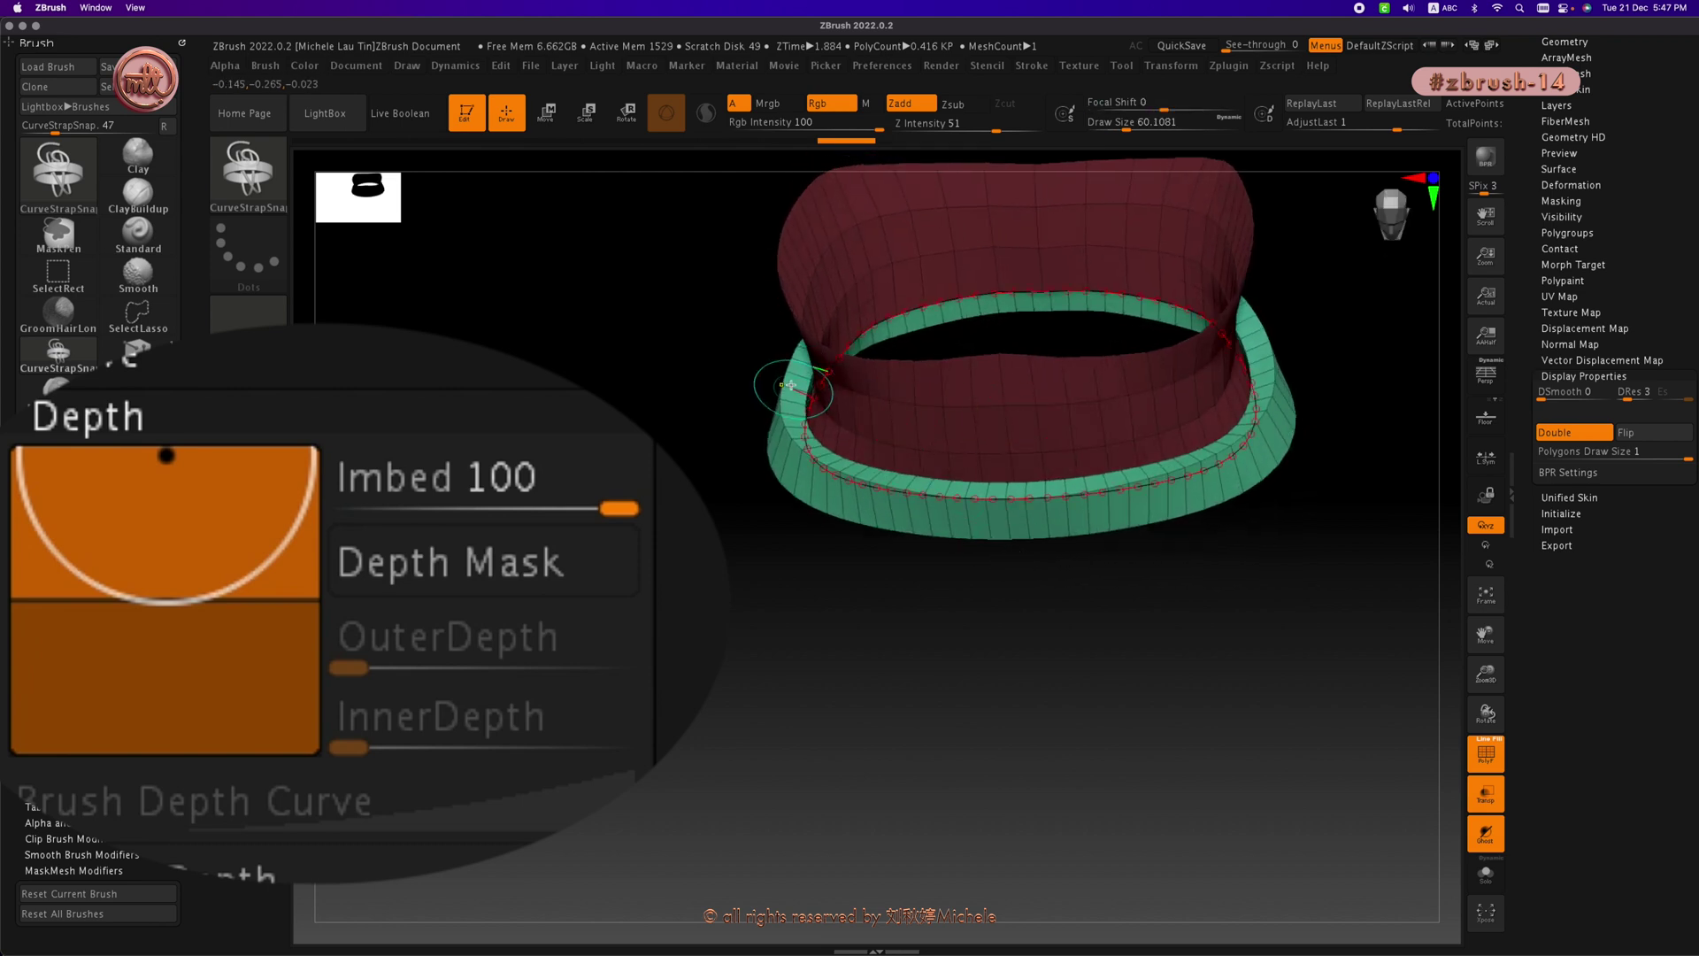
pyautogui.keyDown('ctrl'); pyautogui.moveTo(861, 402); pyautogui.dragTo(1210, 508, button='right'); pyautogui.keyUp('ctrl')
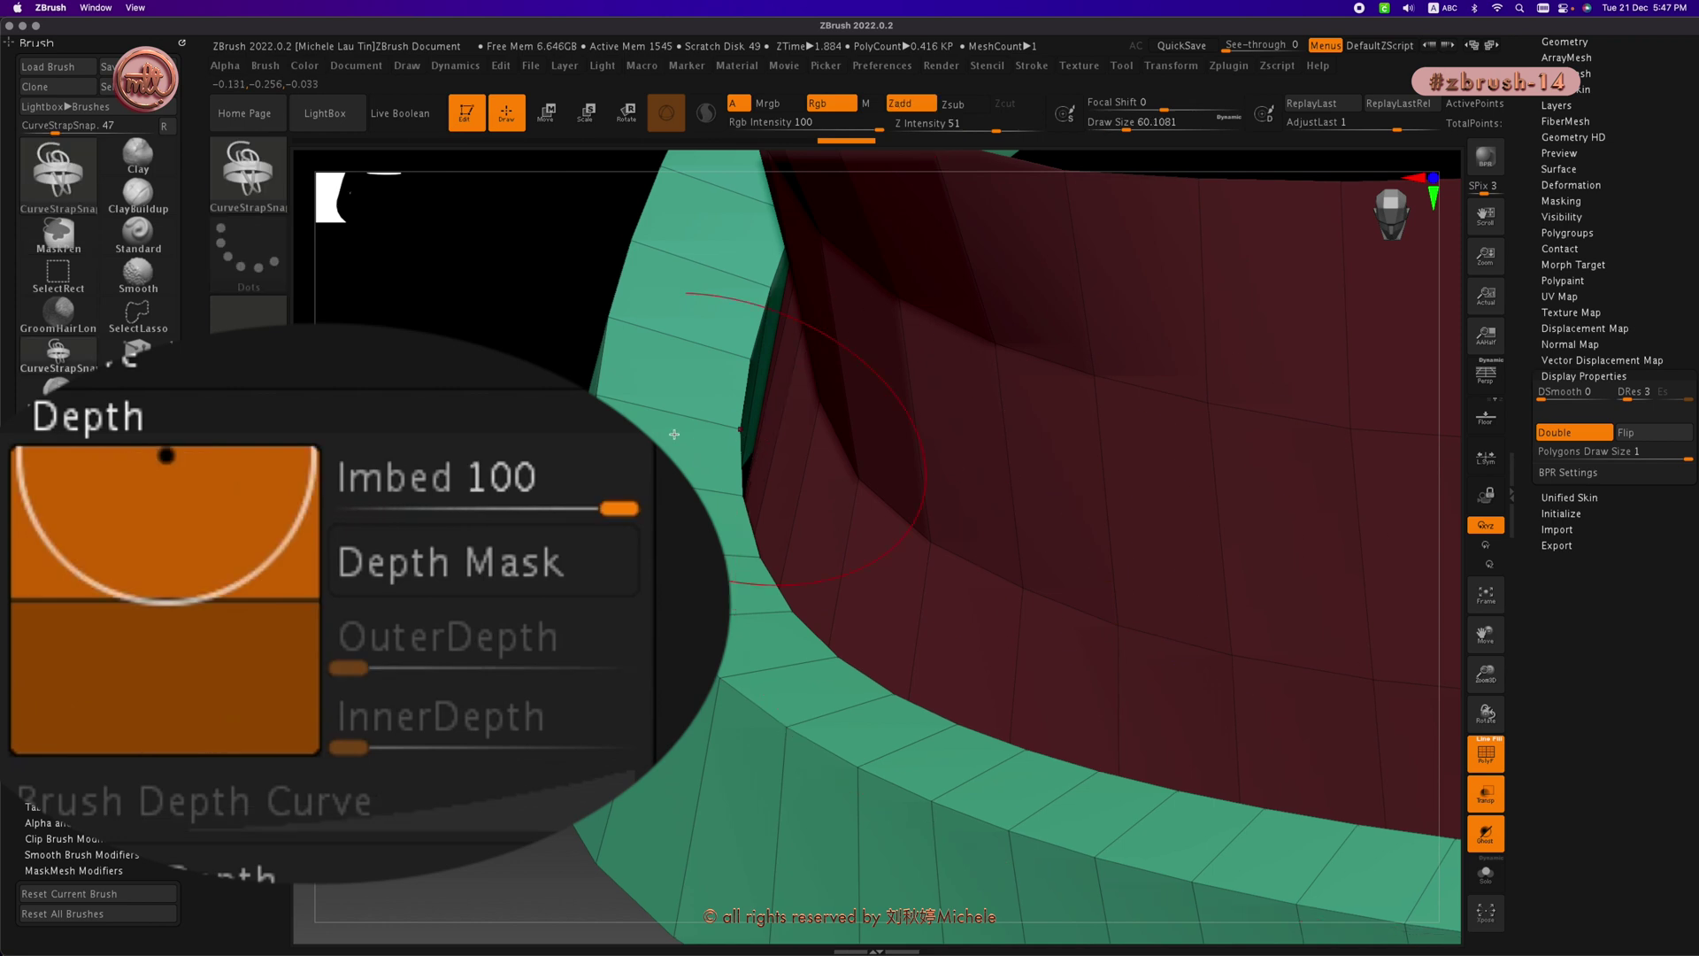
pyautogui.moveTo(496, 221); pyautogui.dragTo(477, 206)
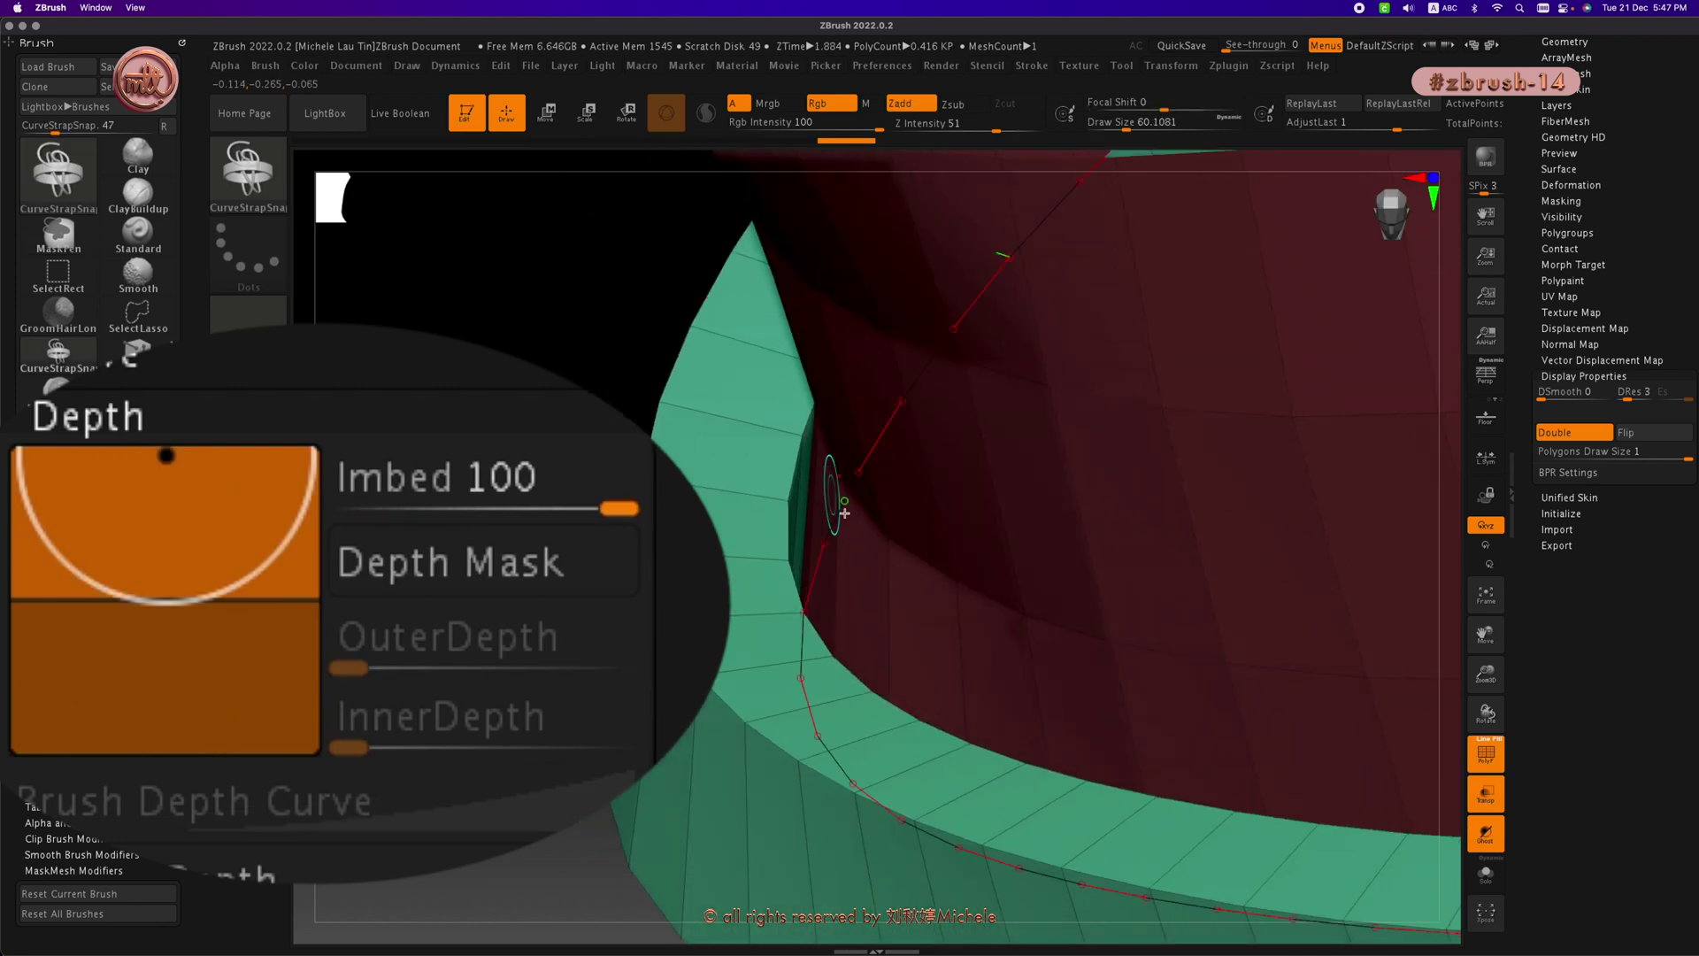
pyautogui.moveTo(742, 440); pyautogui.dragTo(699, 420, button='right')
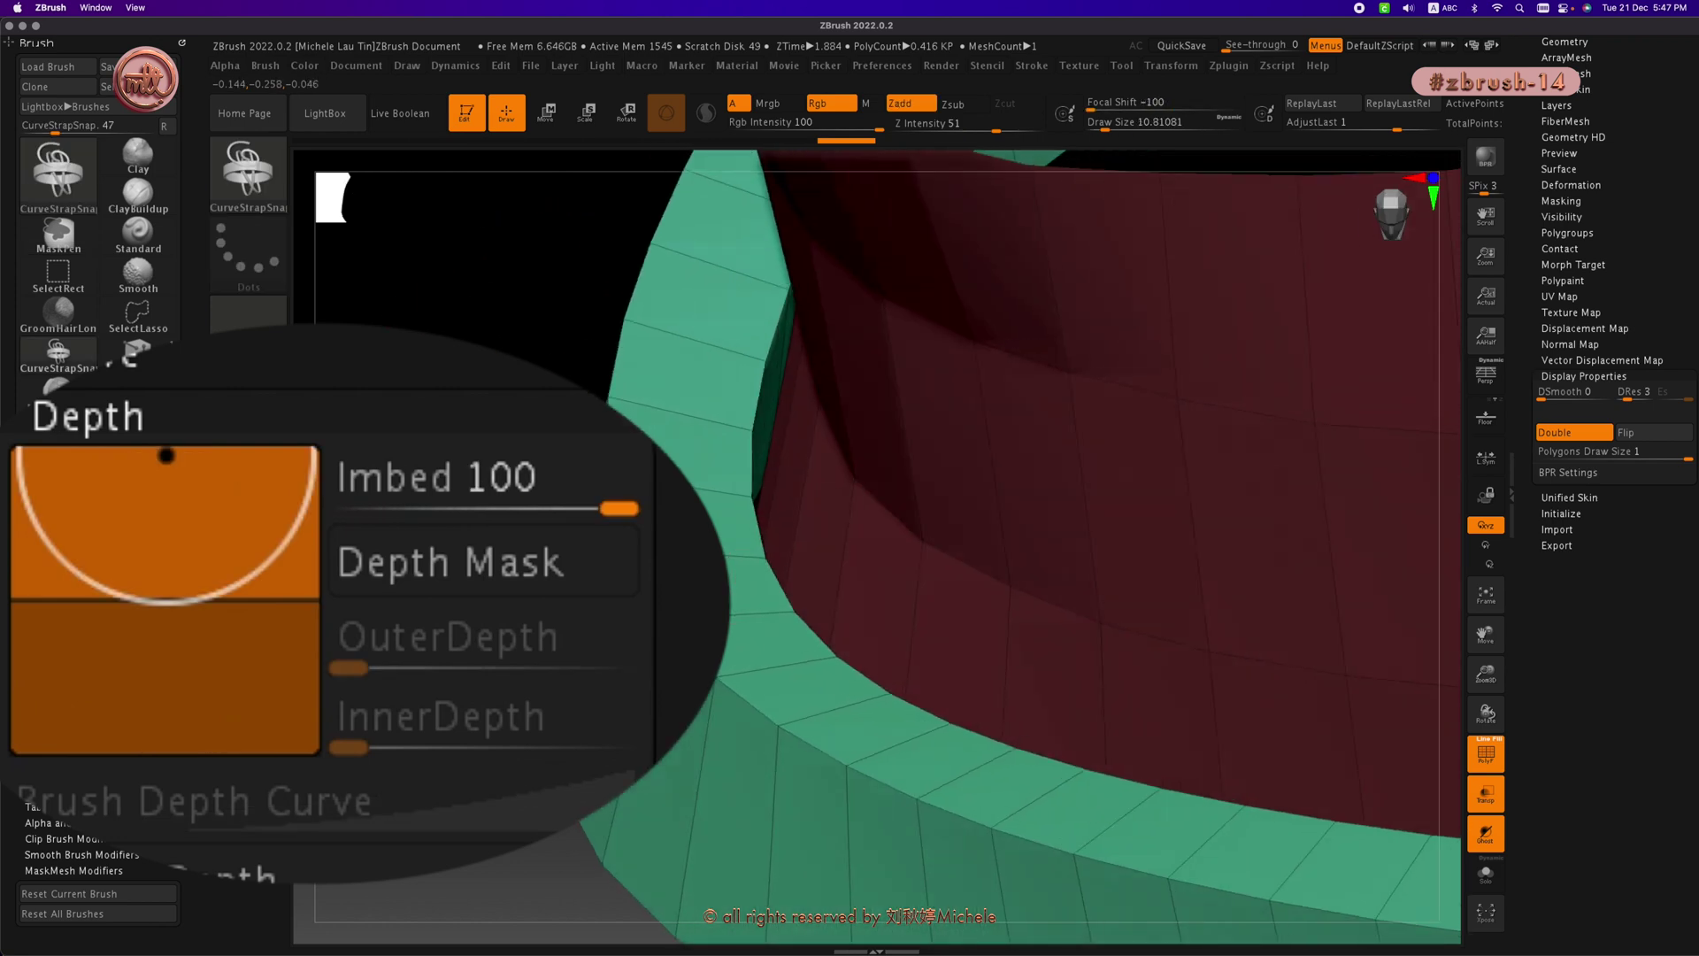
pyautogui.moveTo(142, 530); pyautogui.dragTo(159, 576)
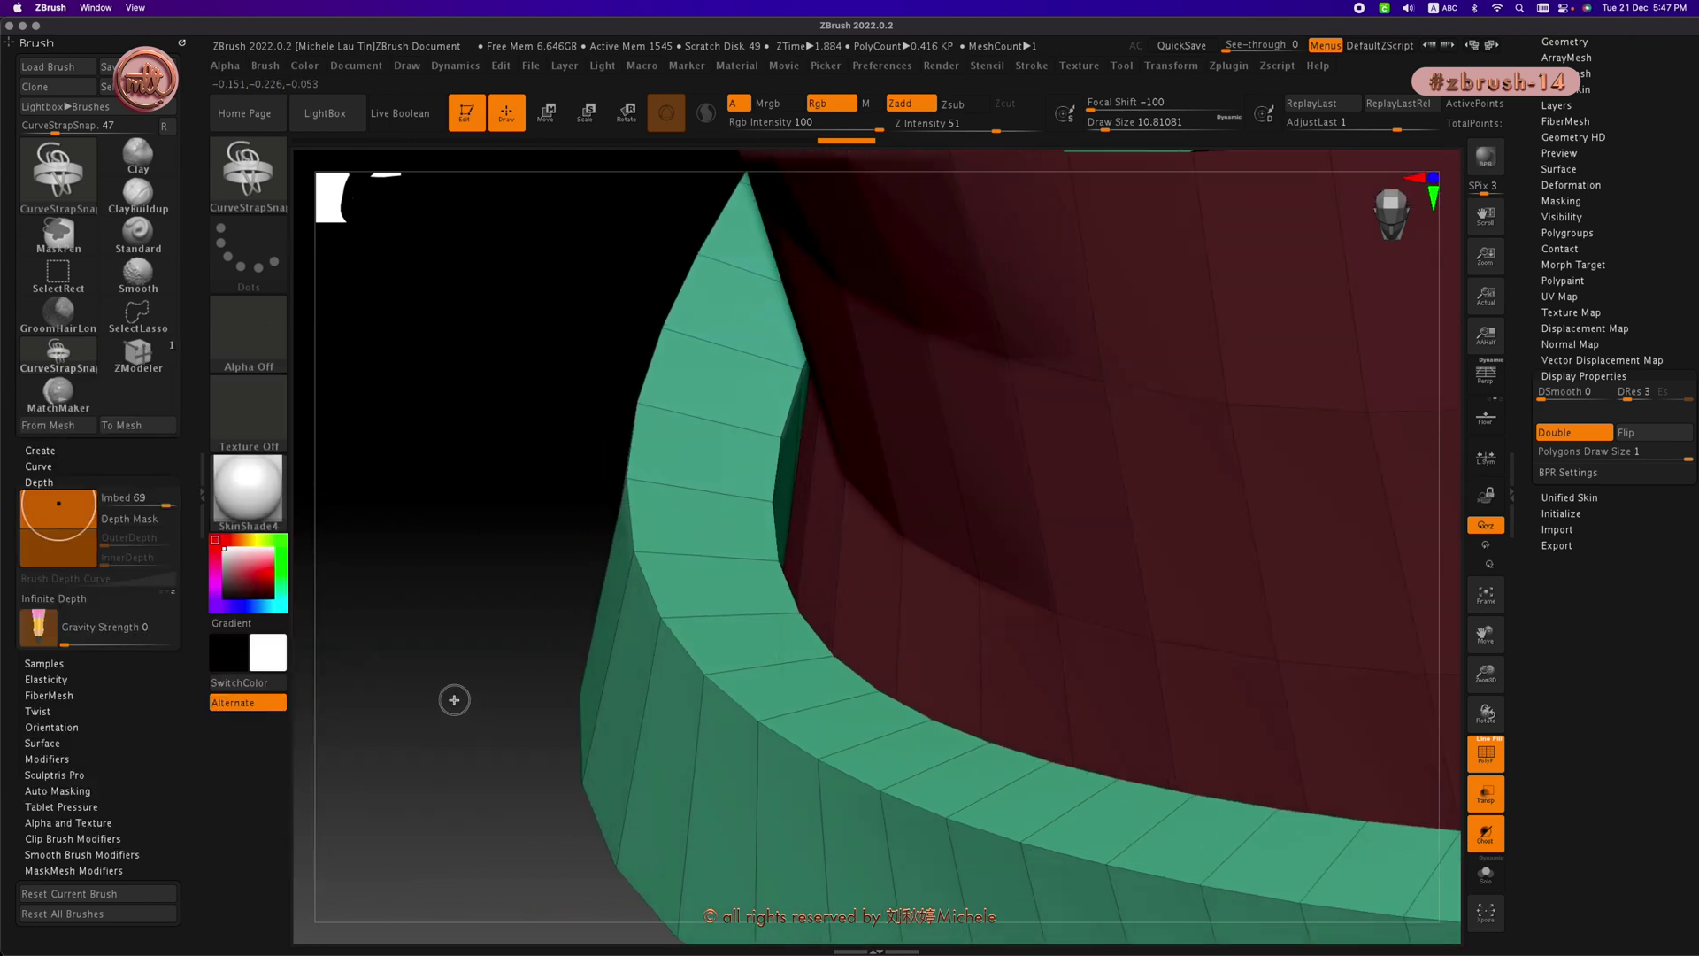
# Step: Update the belt curve with the current depth, and set the brush's Imbed to 75 and update the curve with it
pyautogui.moveTo(454, 700); pyautogui.dragTo(478, 683)
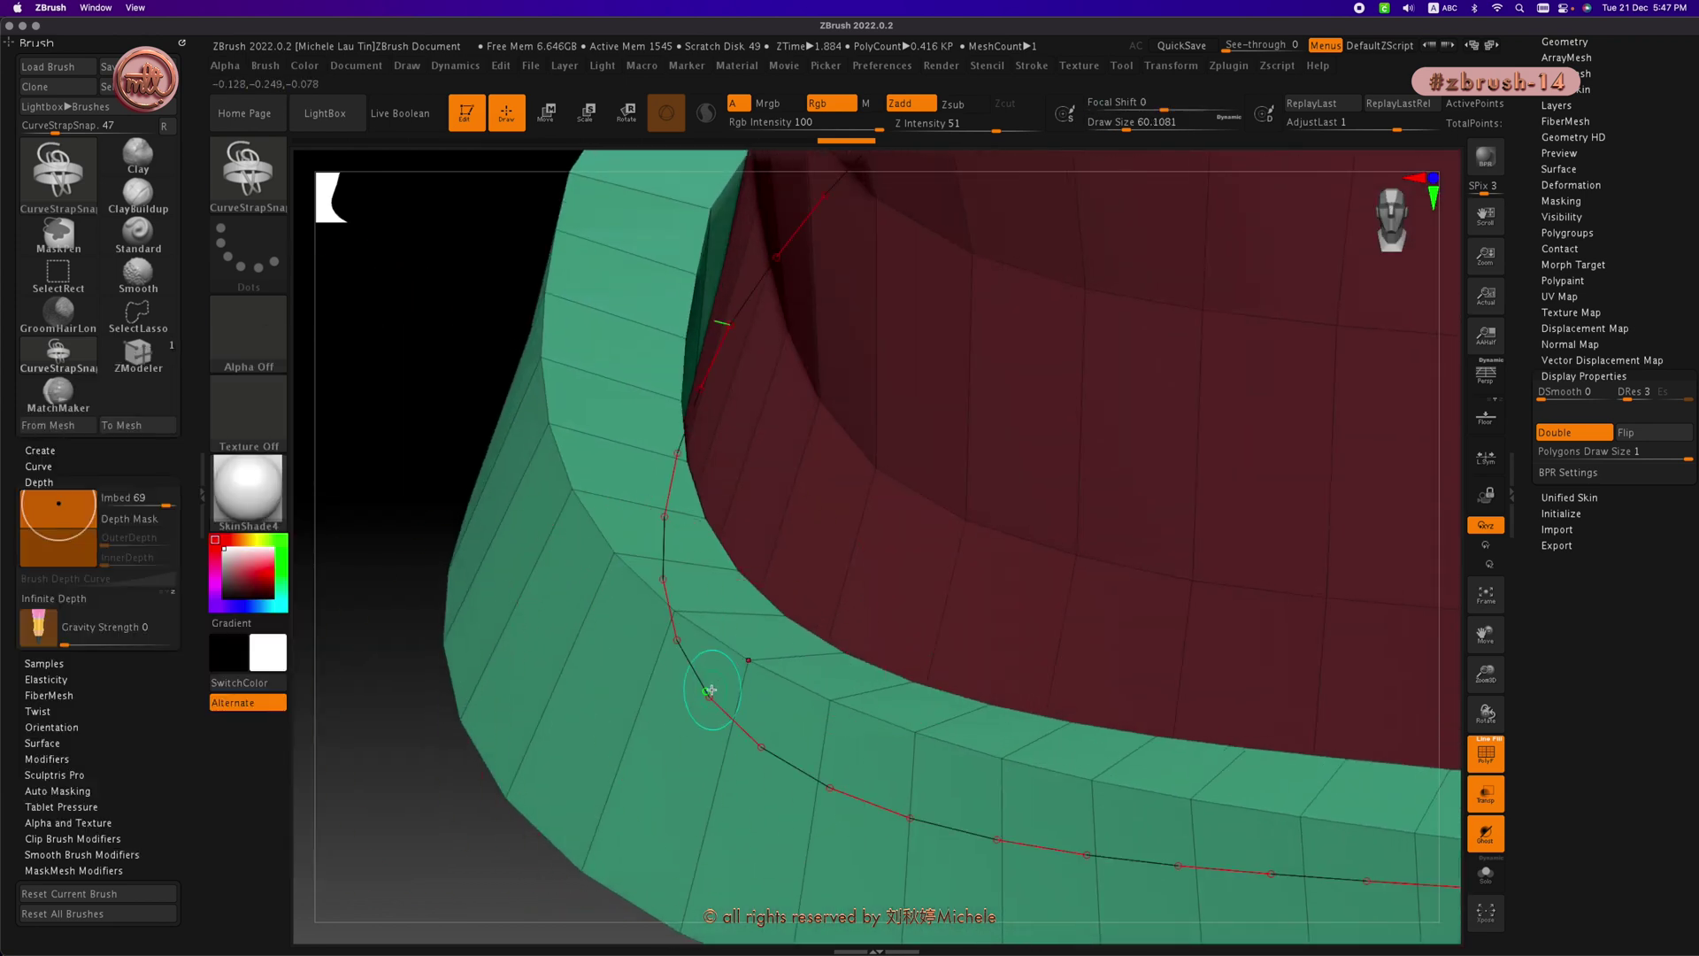
pyautogui.click(689, 662)
pyautogui.moveTo(429, 523); pyautogui.dragTo(425, 579)
pyautogui.moveTo(61, 509); pyautogui.dragTo(90, 496)
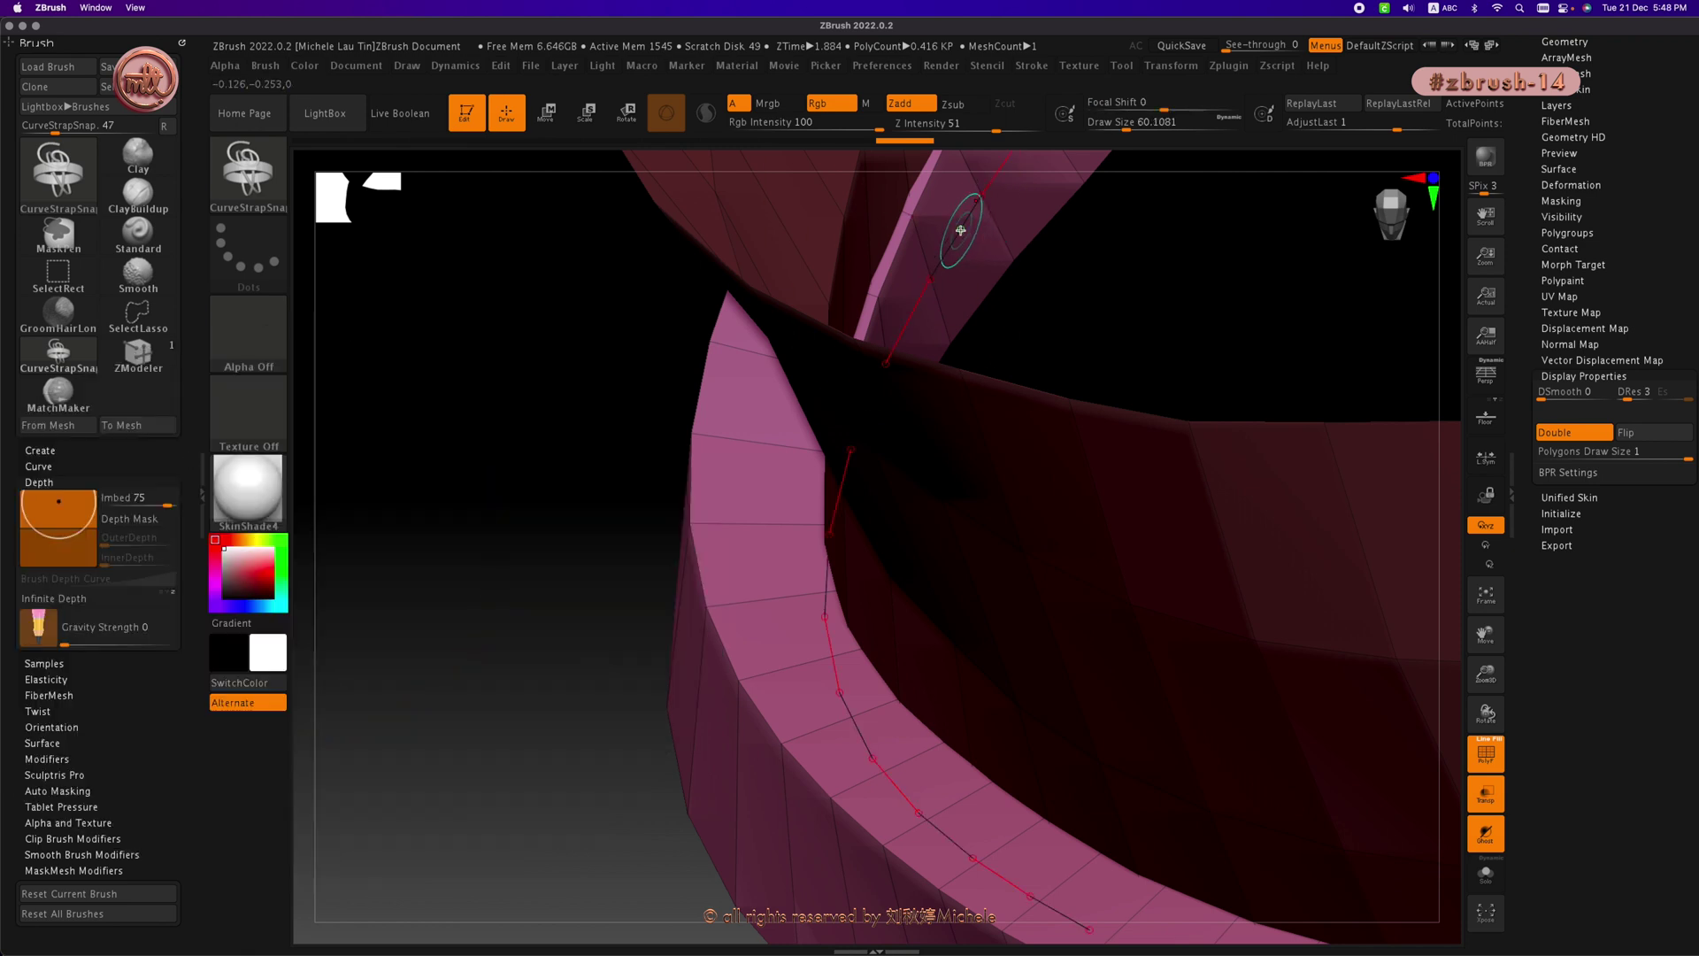
pyautogui.click(960, 230)
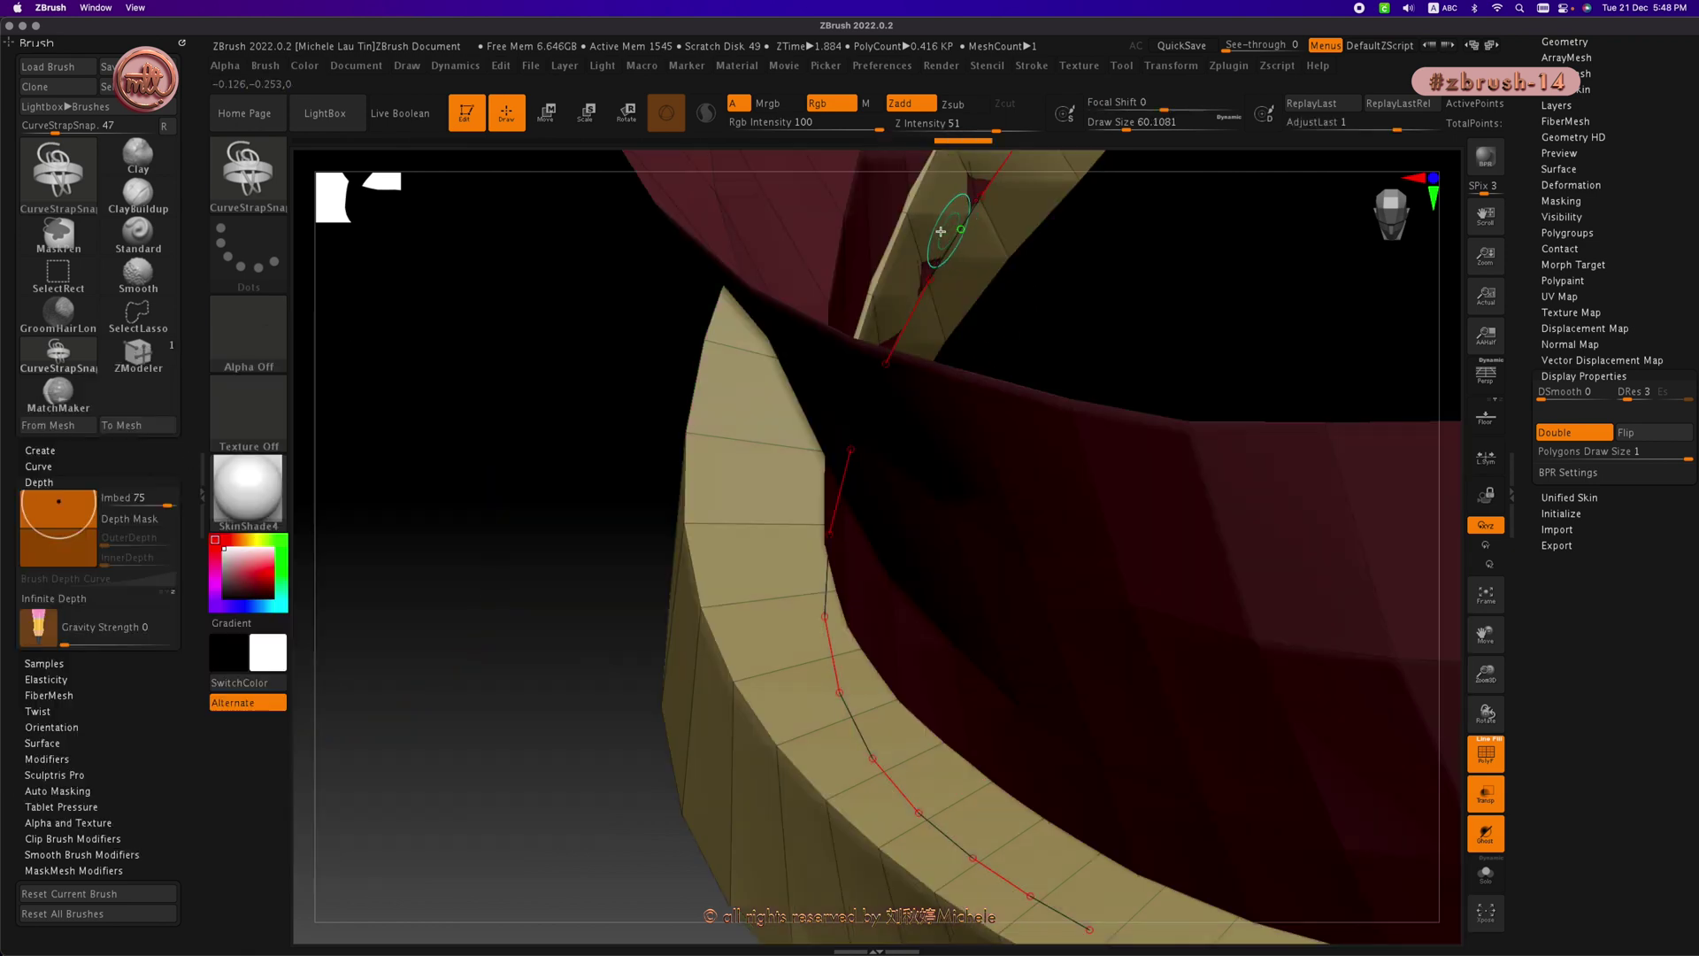
# Step: Set the brush's Imbed to 87 and update the belt curve, and change the Imbed value to 85
pyautogui.moveTo(74, 507); pyautogui.dragTo(74, 503)
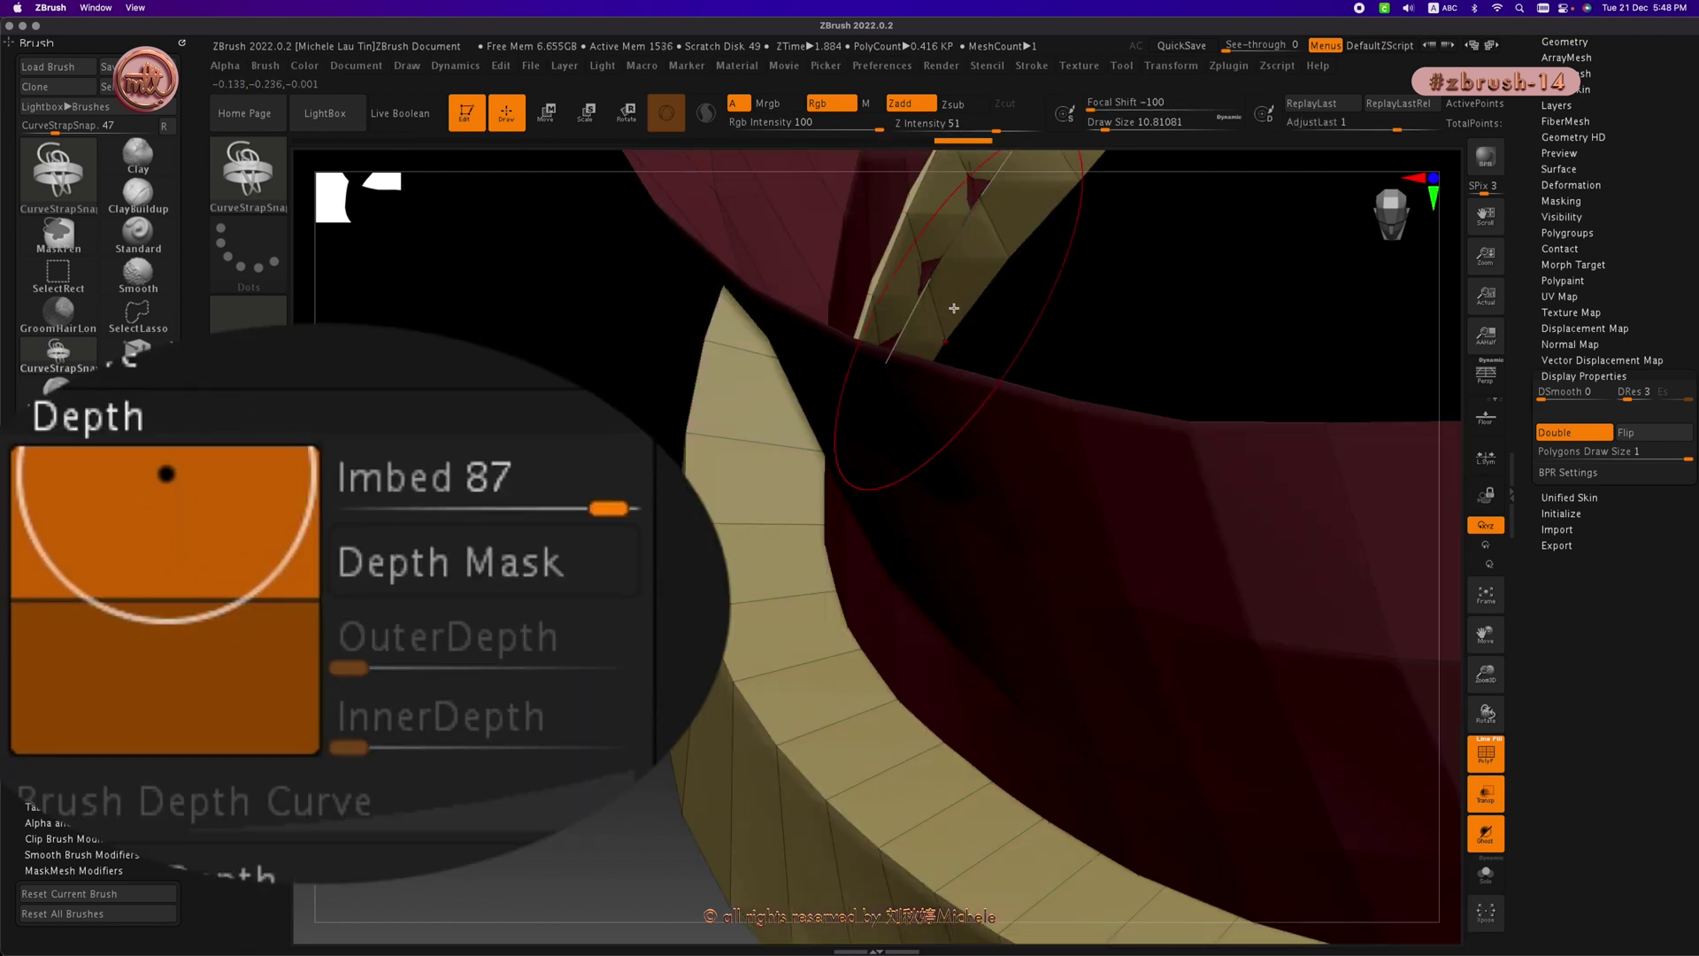
pyautogui.click(913, 312)
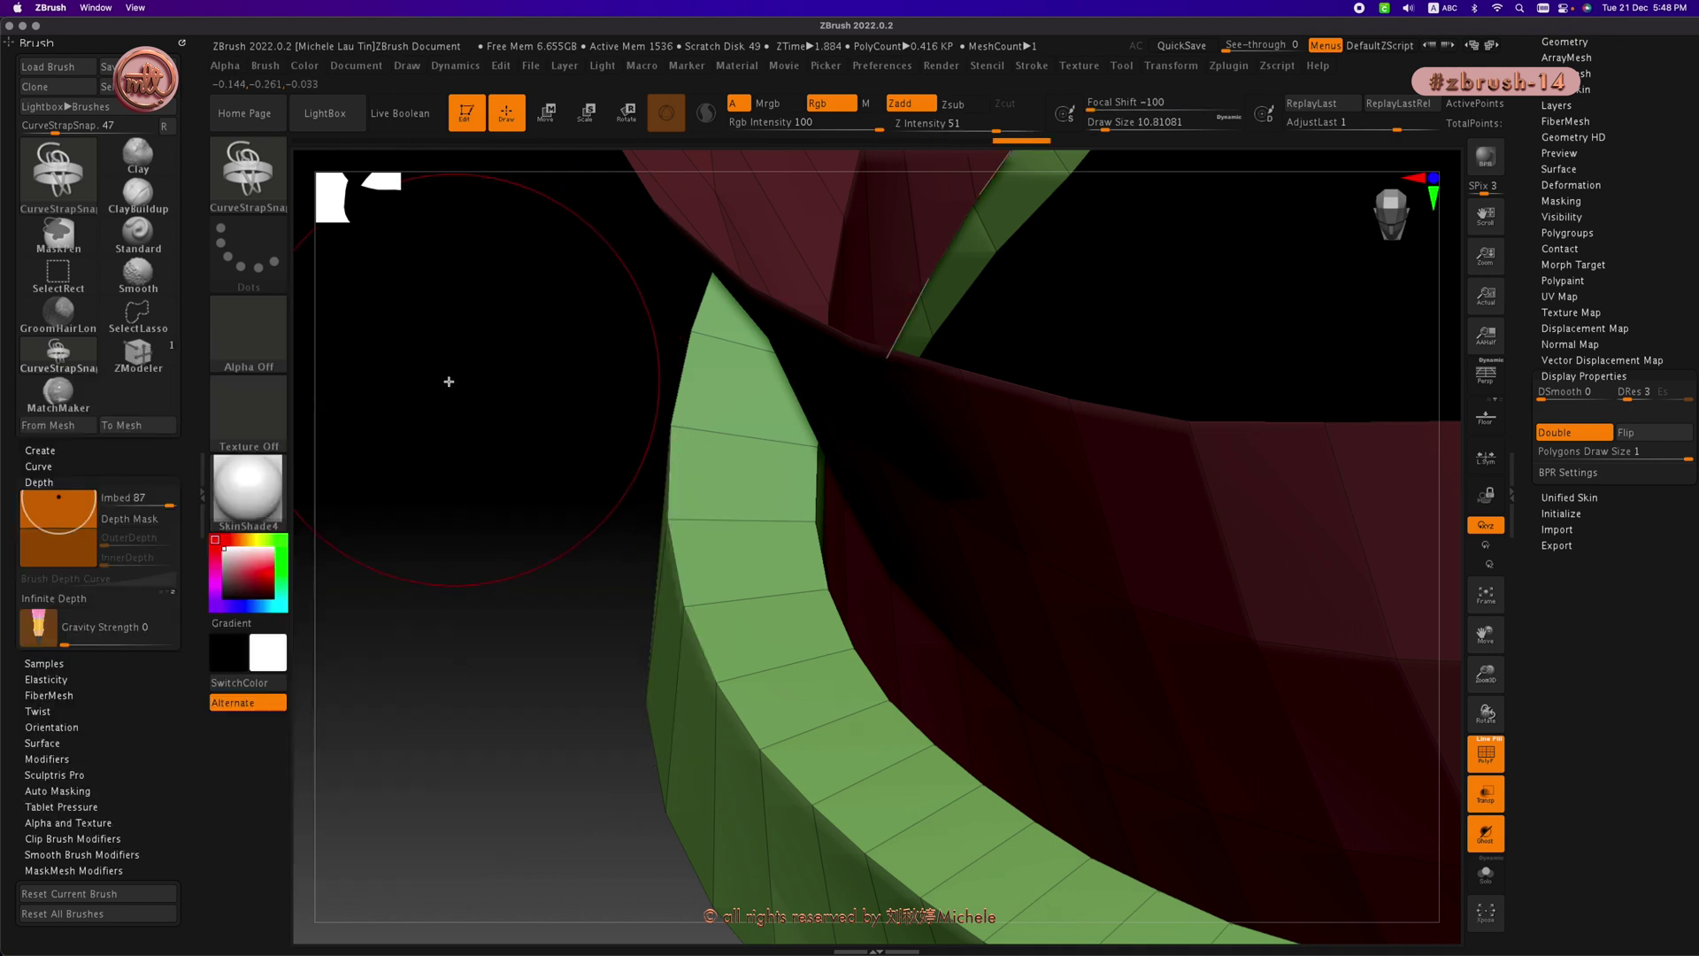
pyautogui.moveTo(552, 475); pyautogui.dragTo(539, 470)
pyautogui.click(139, 503)
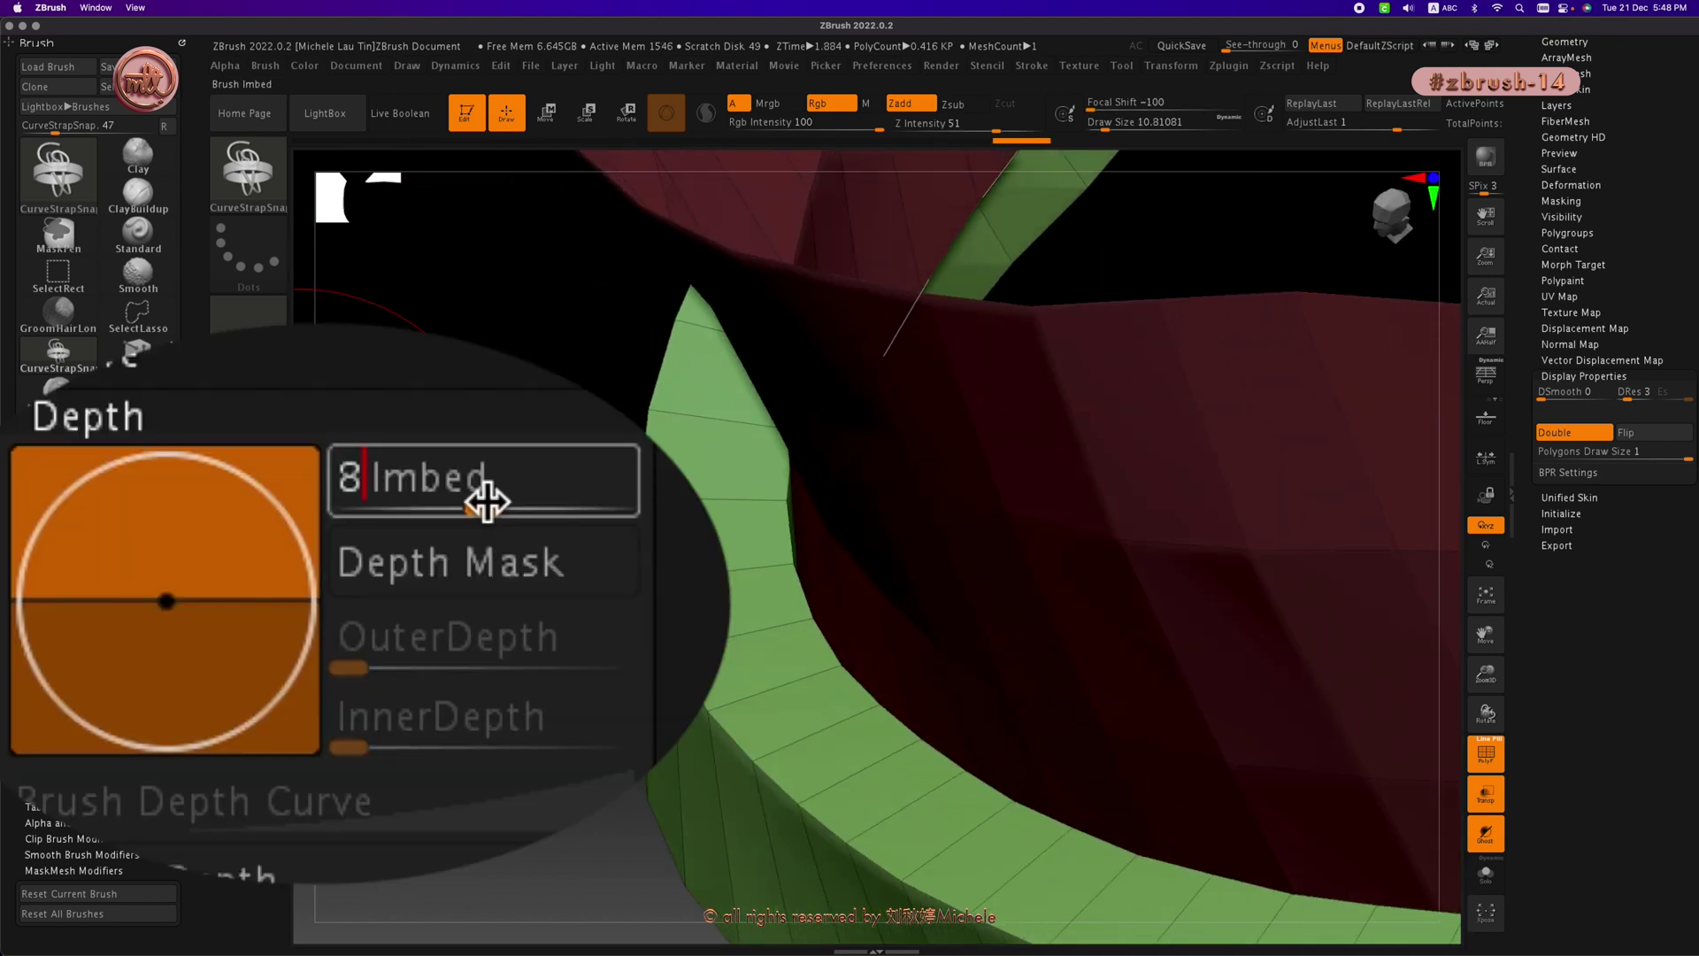
pyautogui.write('5')
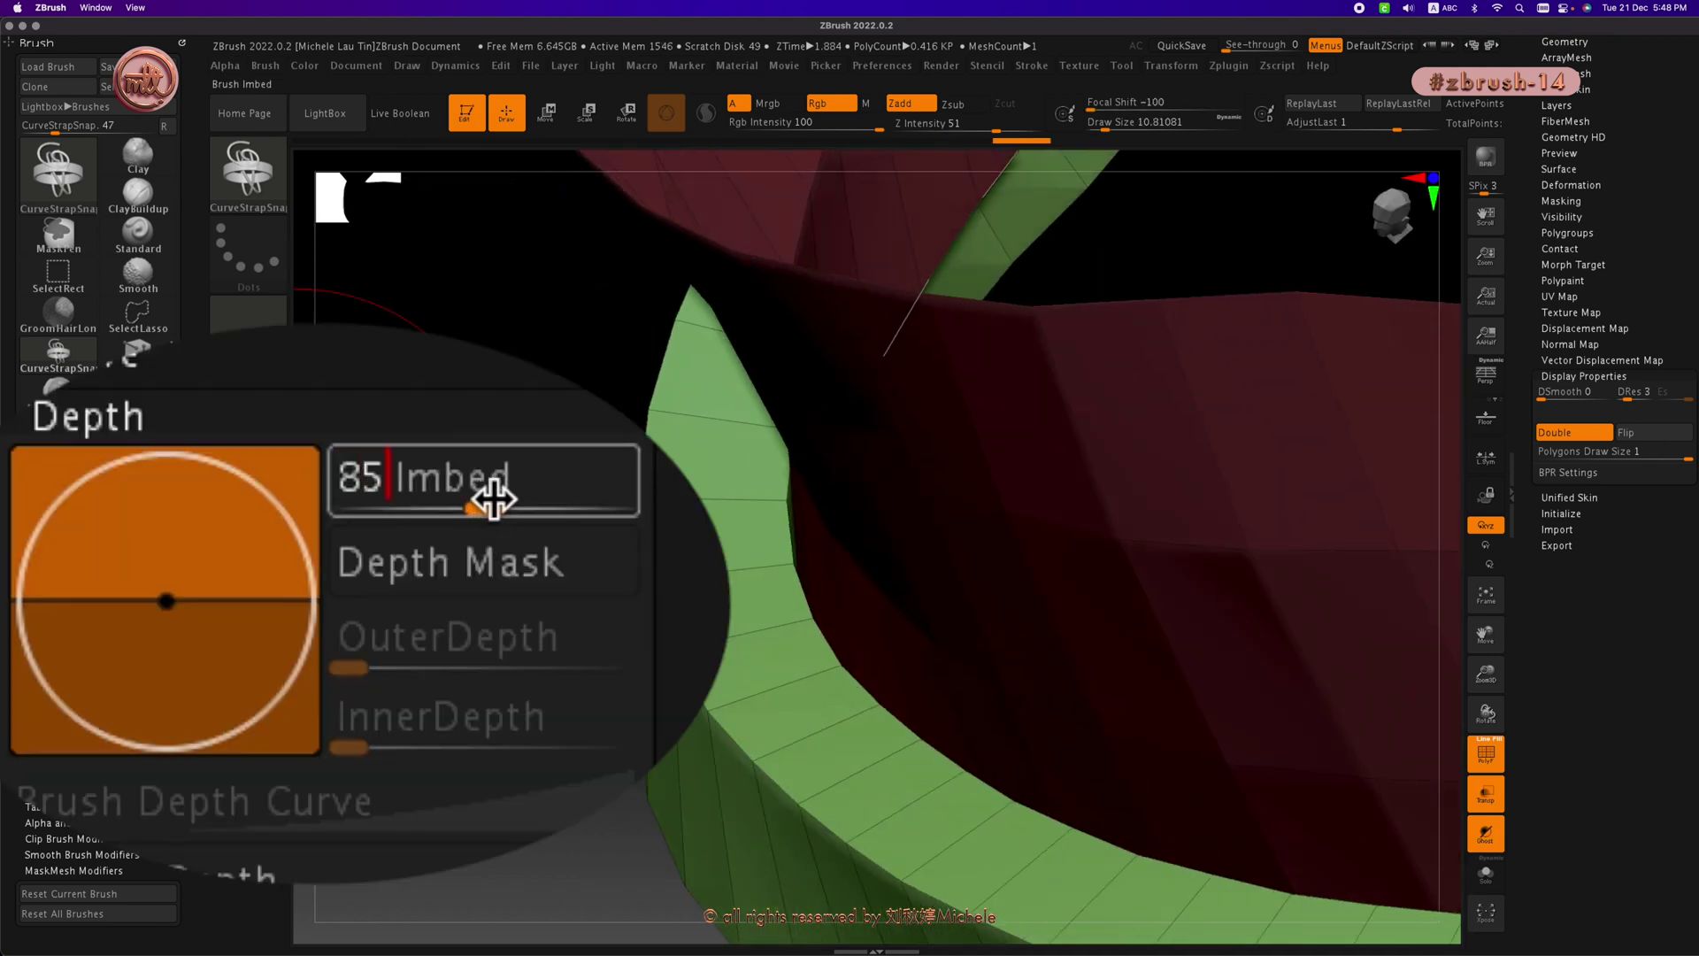
pyautogui.press('Return')
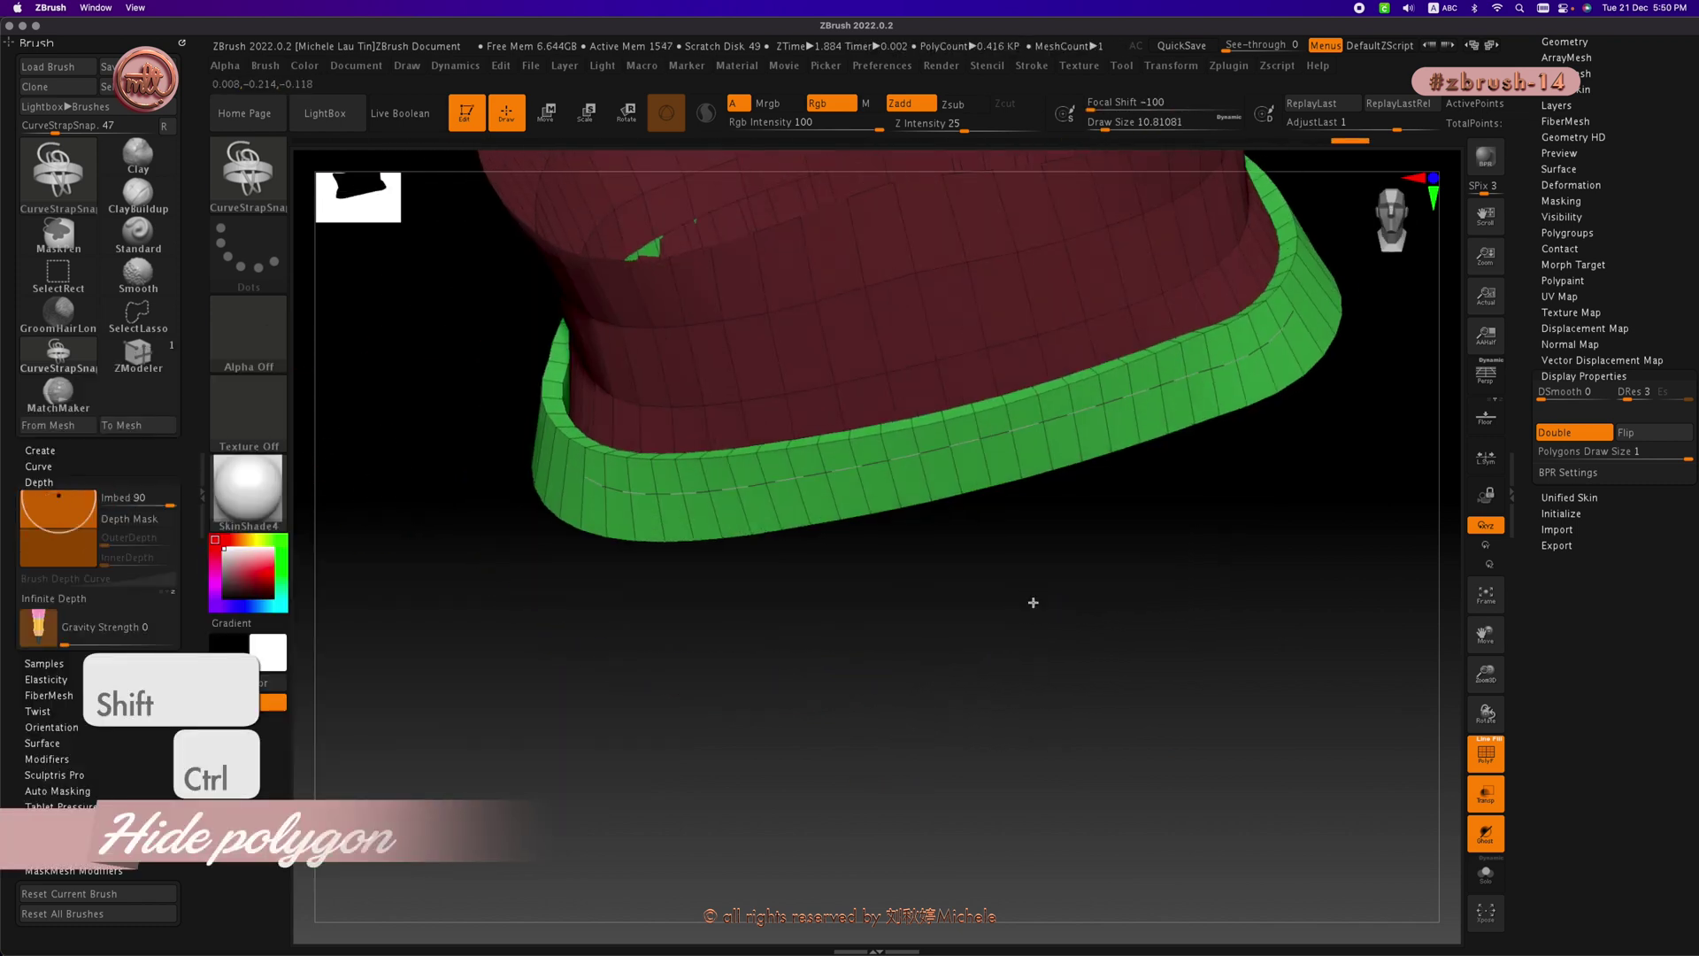
# Step: Hide the horizontal polygon loop of the torso just above the belt with the SelectLasso brush
pyautogui.hotkey('ctrl', 'shift')
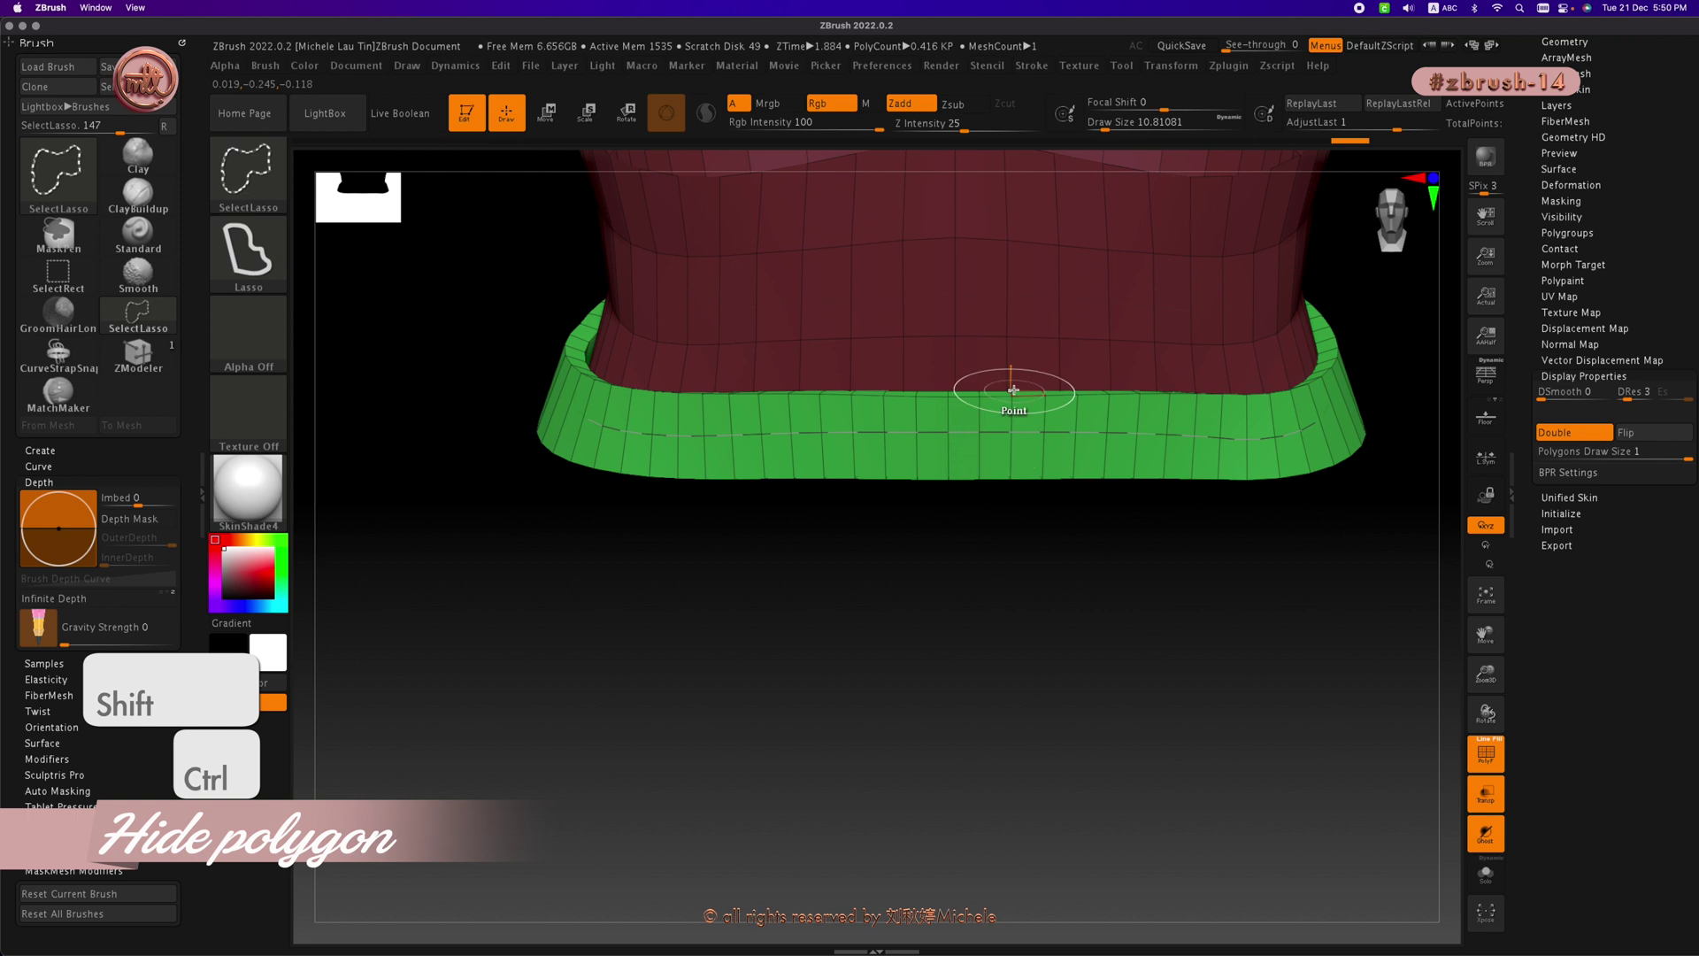
pyautogui.keyDown('ctrl'); pyautogui.keyDown('shift'); pyautogui.click(1006, 303); pyautogui.keyUp('shift'); pyautogui.keyUp('ctrl')
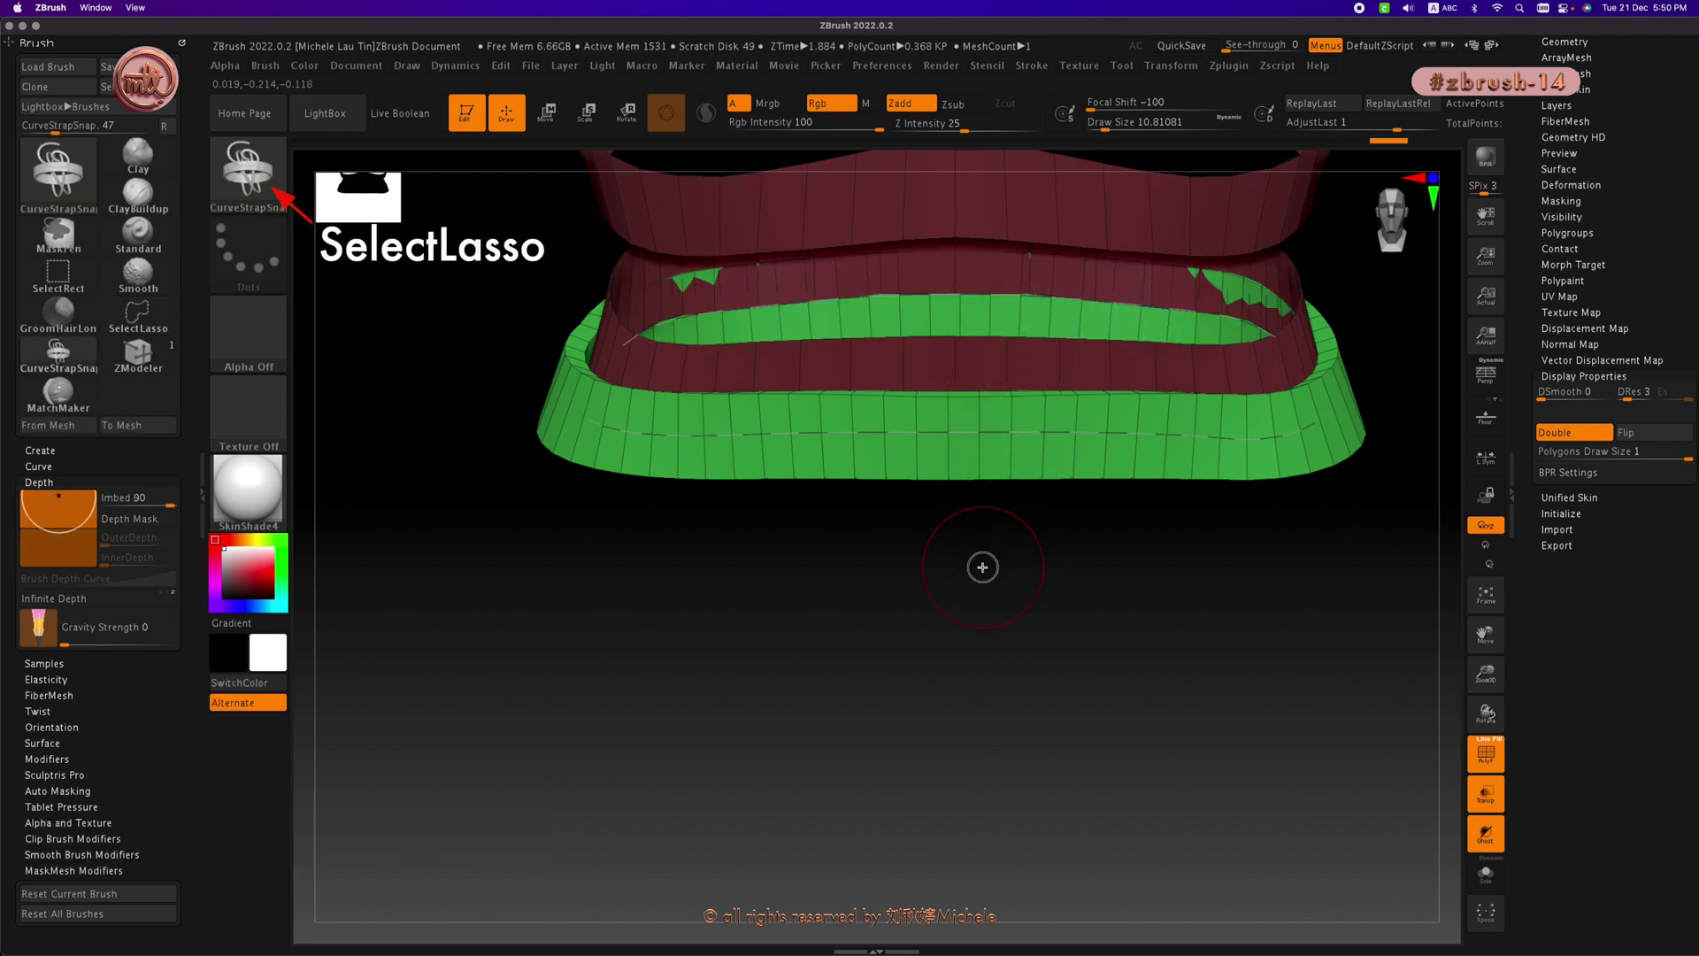
pyautogui.moveTo(982, 565)
pyautogui.mouseDown()
pyautogui.moveTo(1017, 542)
pyautogui.moveTo(997, 568)
pyautogui.mouseUp()
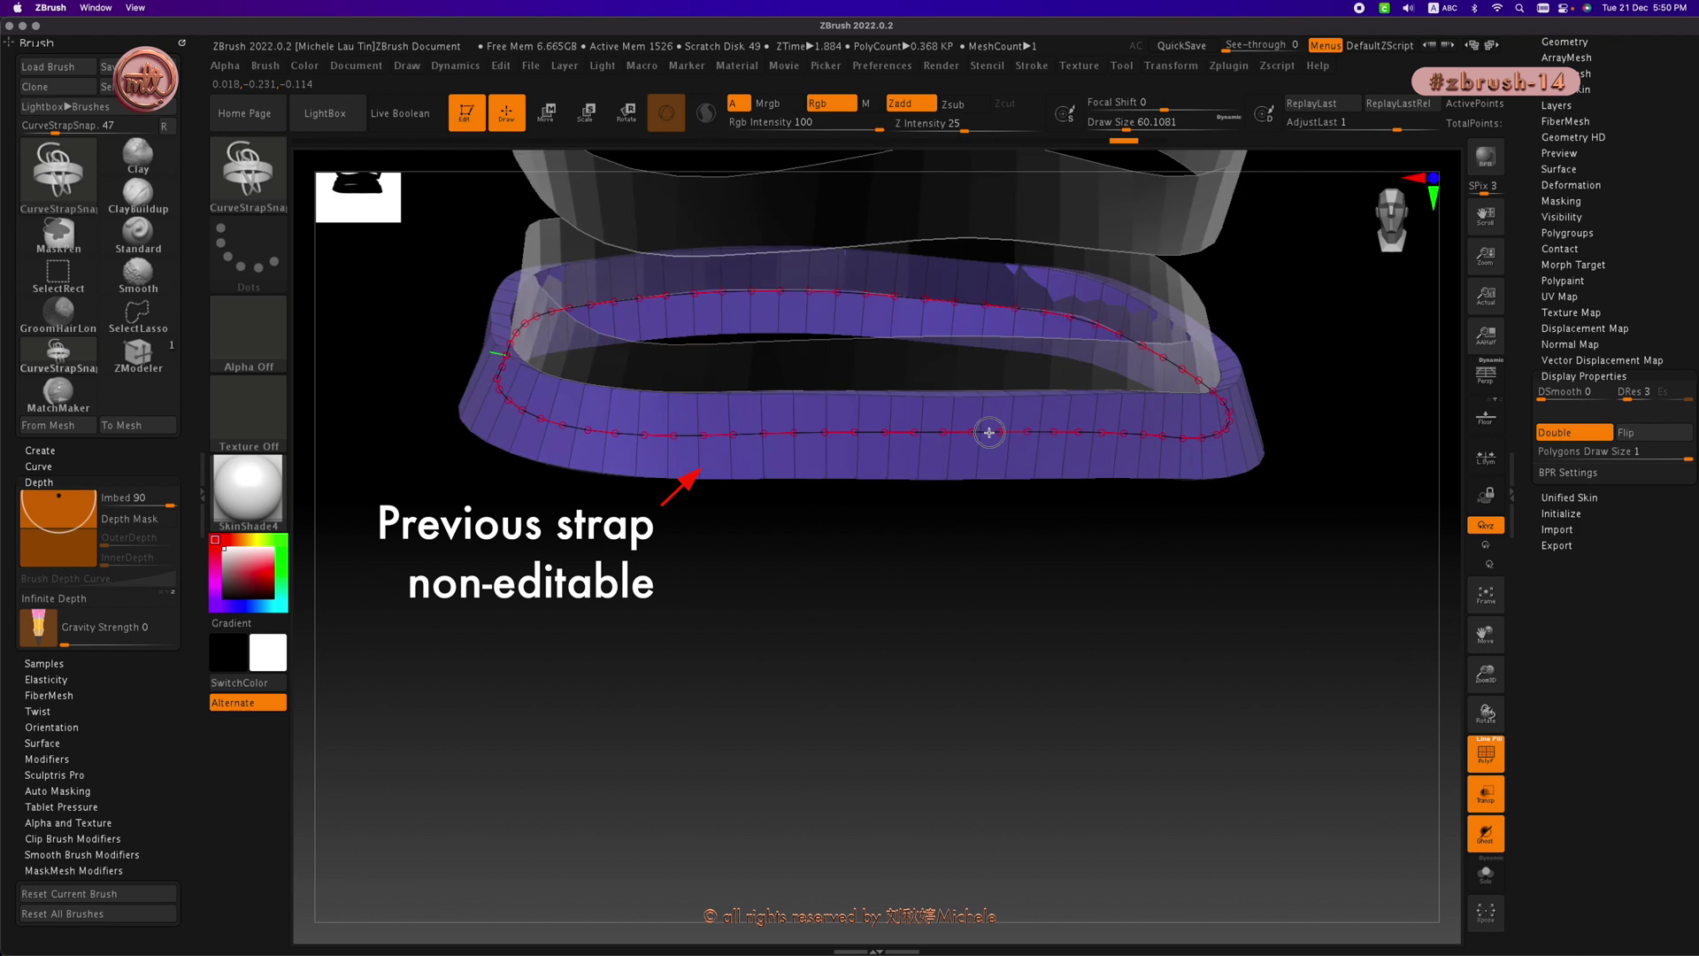
# Step: Try to edit the strap curve across the front of the existing belt, and undo the changes
pyautogui.click(990, 432)
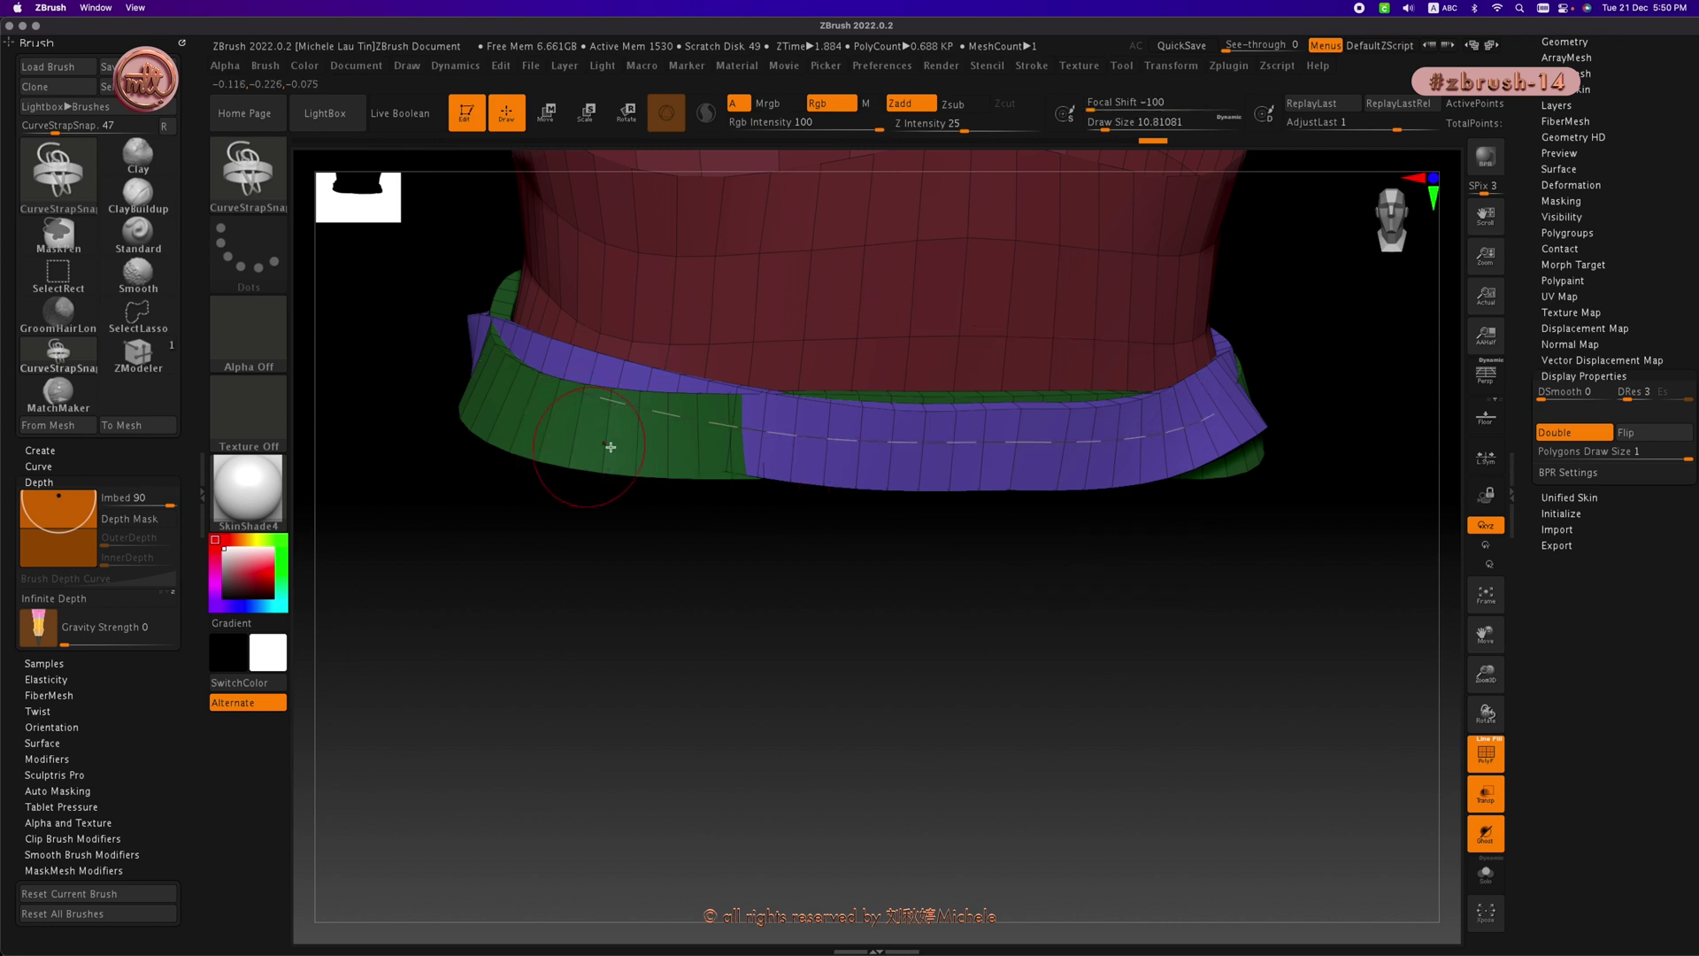
pyautogui.moveTo(863, 438)
pyautogui.moveTo(873, 442); pyautogui.dragTo(867, 444)
pyautogui.hotkey('ctrl', 'z')
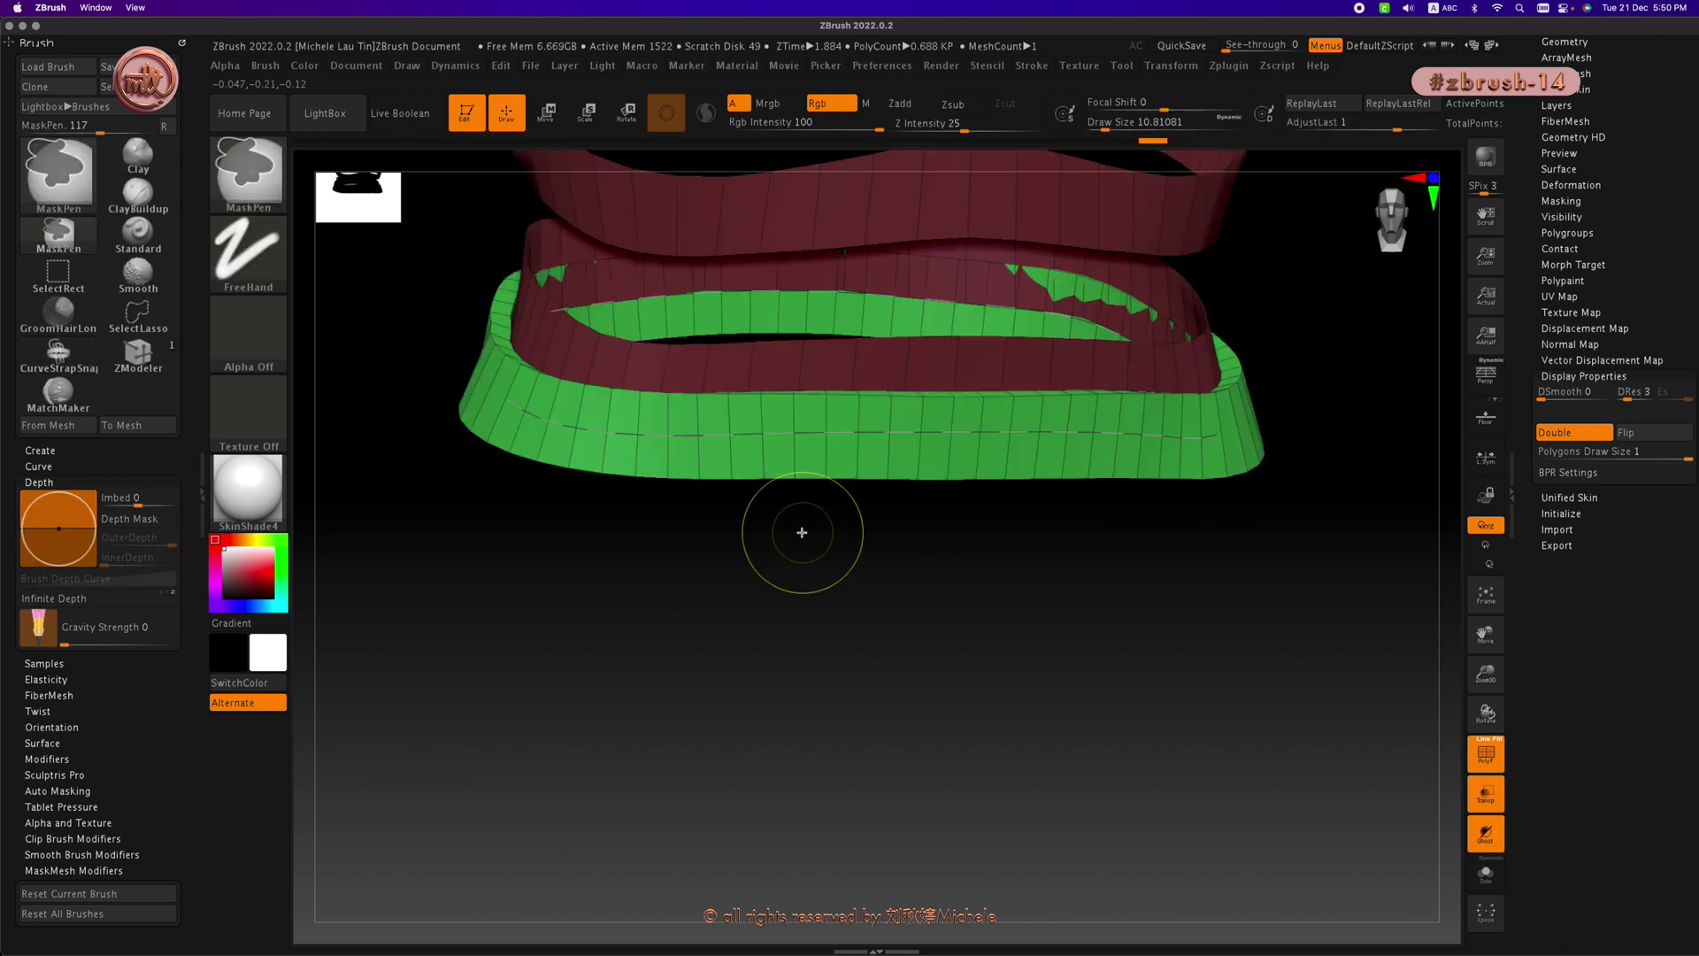
pyautogui.hotkey('ctrl', 'z')
pyautogui.hotkey('ctrl', 'z')
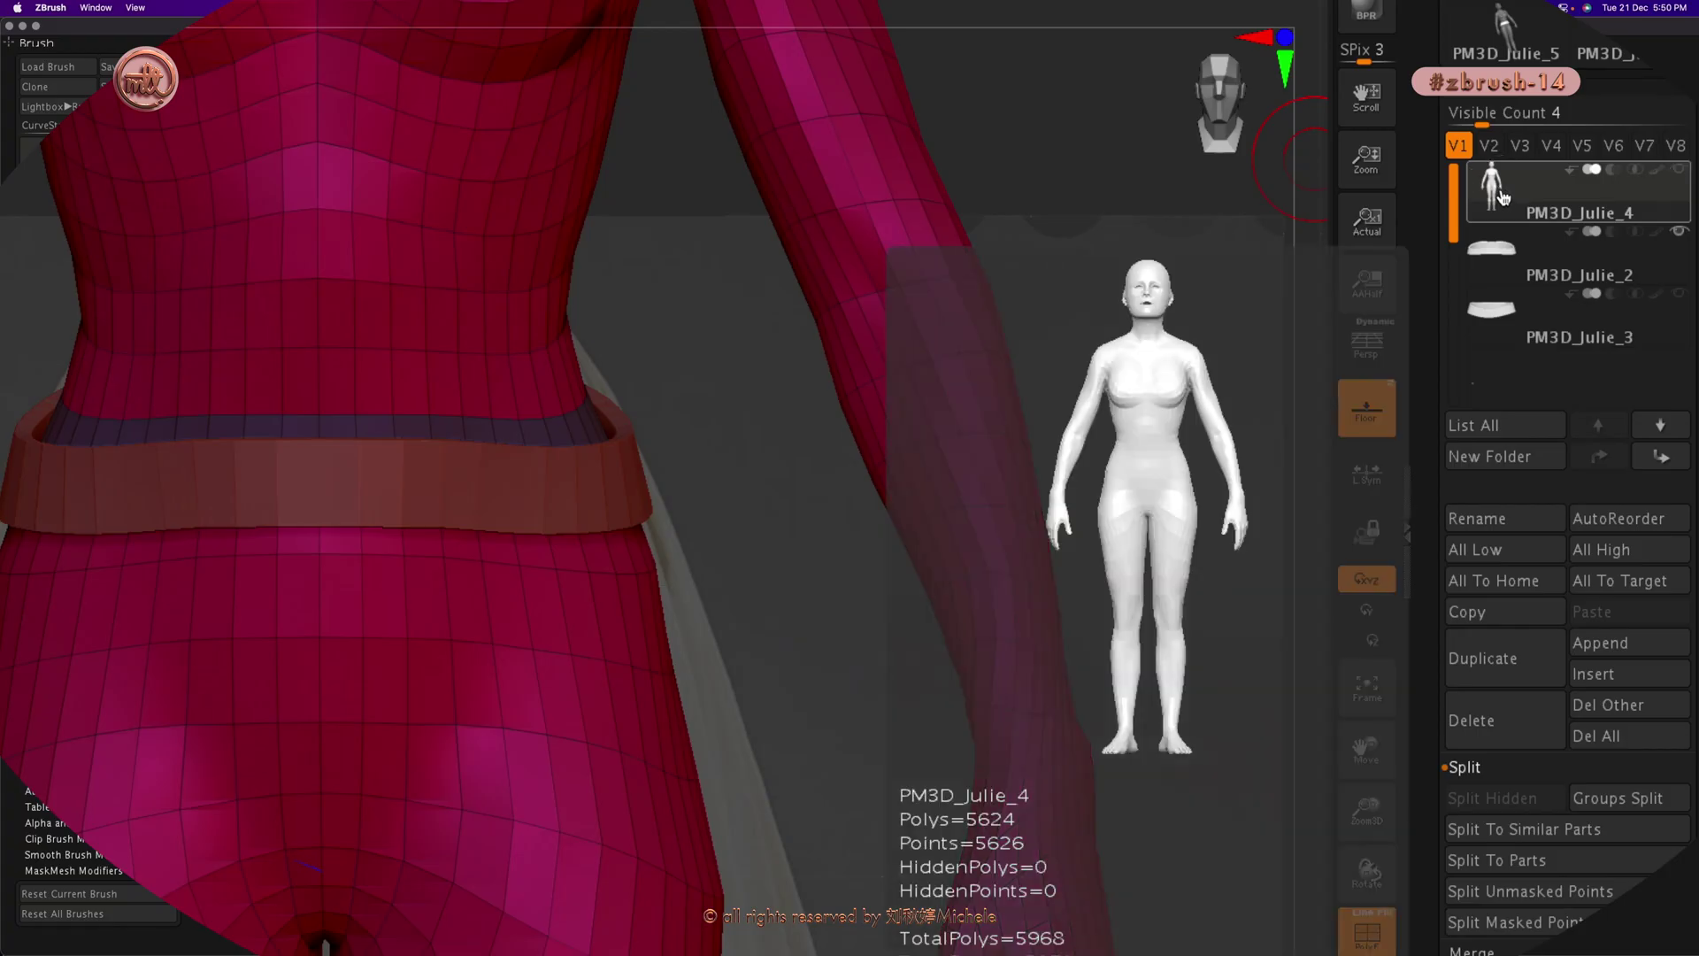
# Step: Compare the belt subtools PM3D_Julie_2 and PM3D_Julie_3 by activating each in turn and toggling the visibility of PM3D_Julie_2
pyautogui.click(1511, 256)
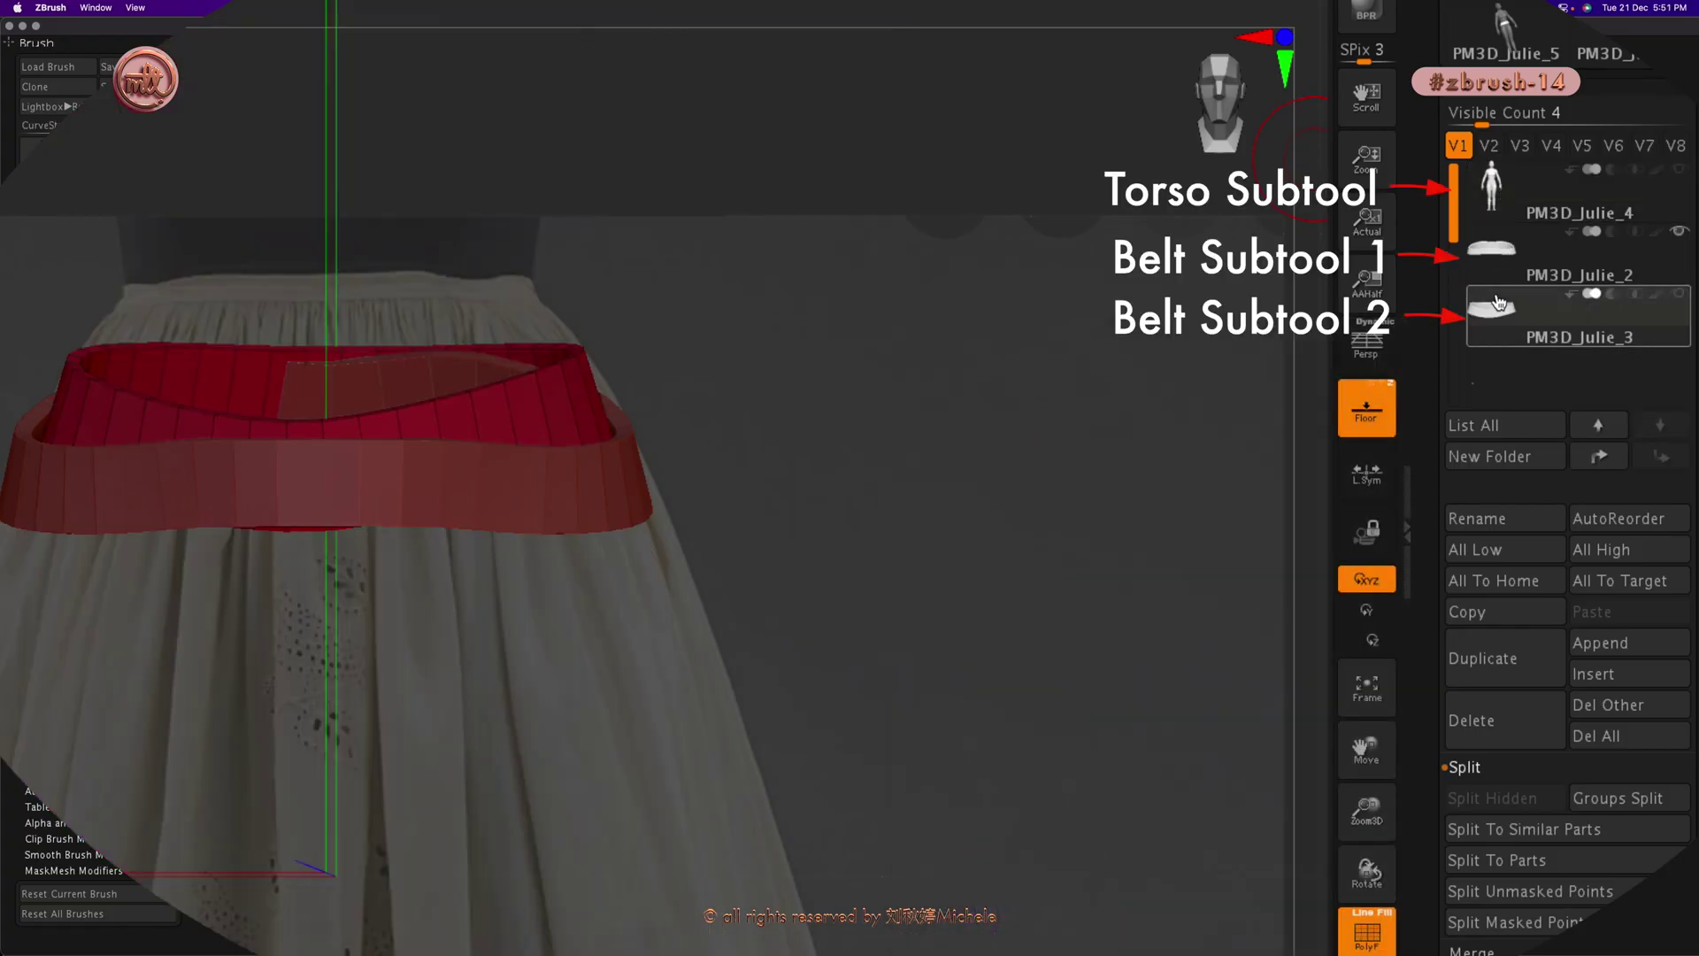
pyautogui.click(1515, 318)
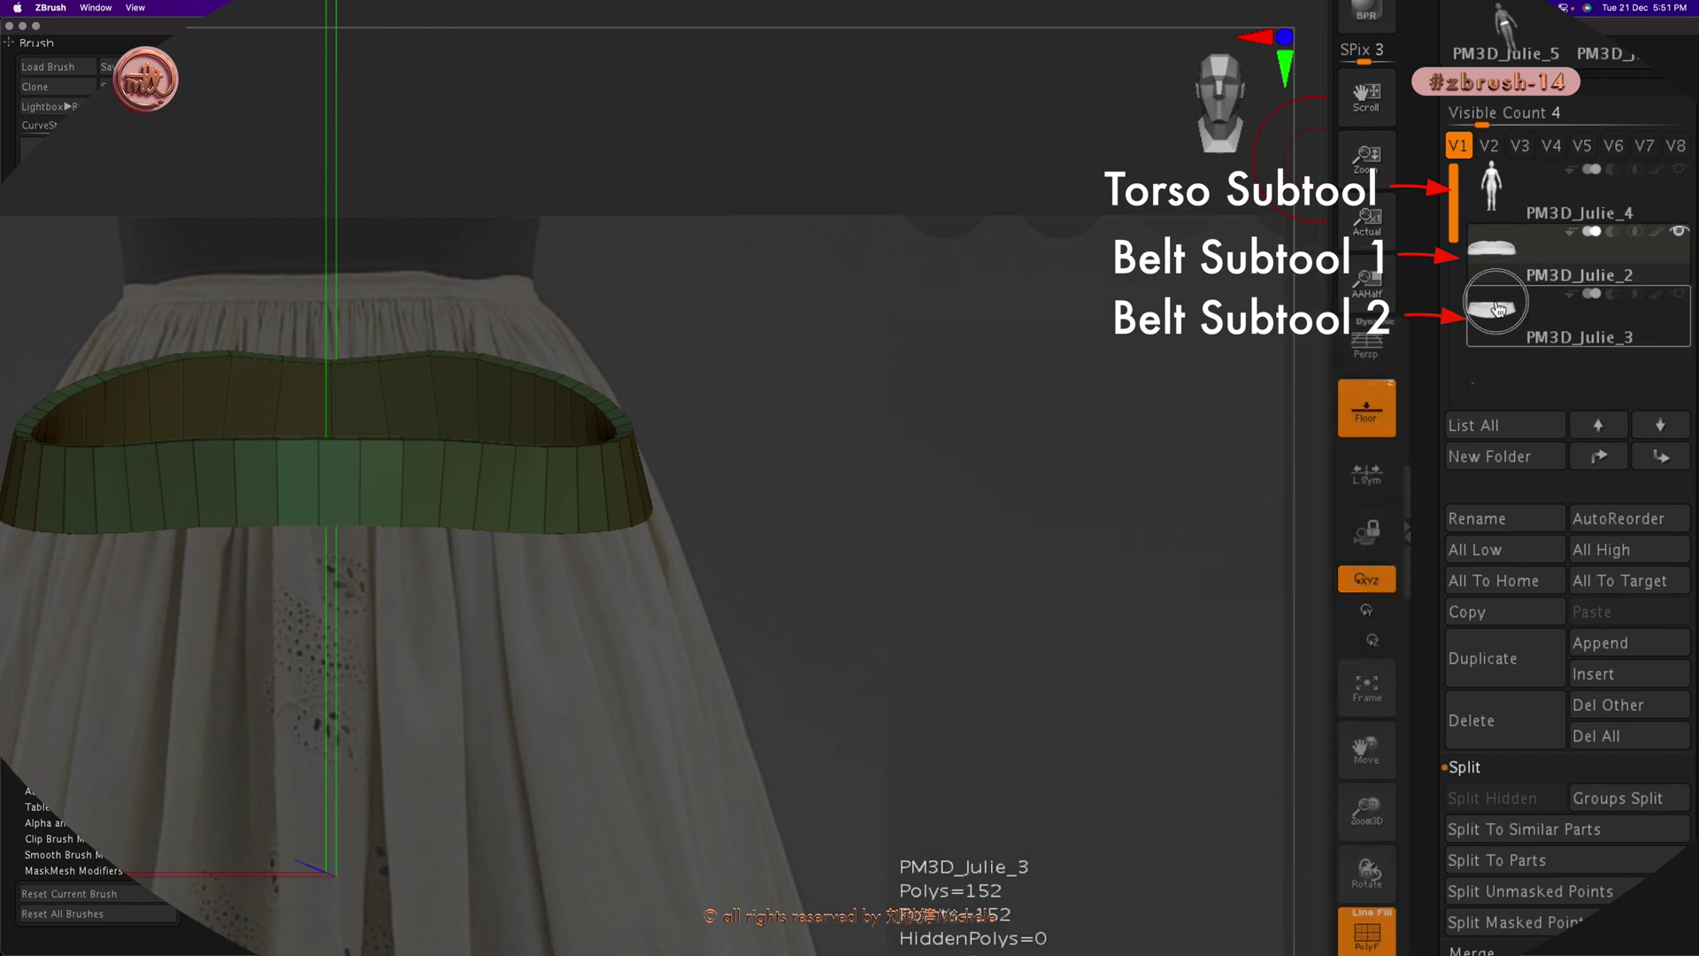
pyautogui.click(1664, 258)
pyautogui.click(1679, 237)
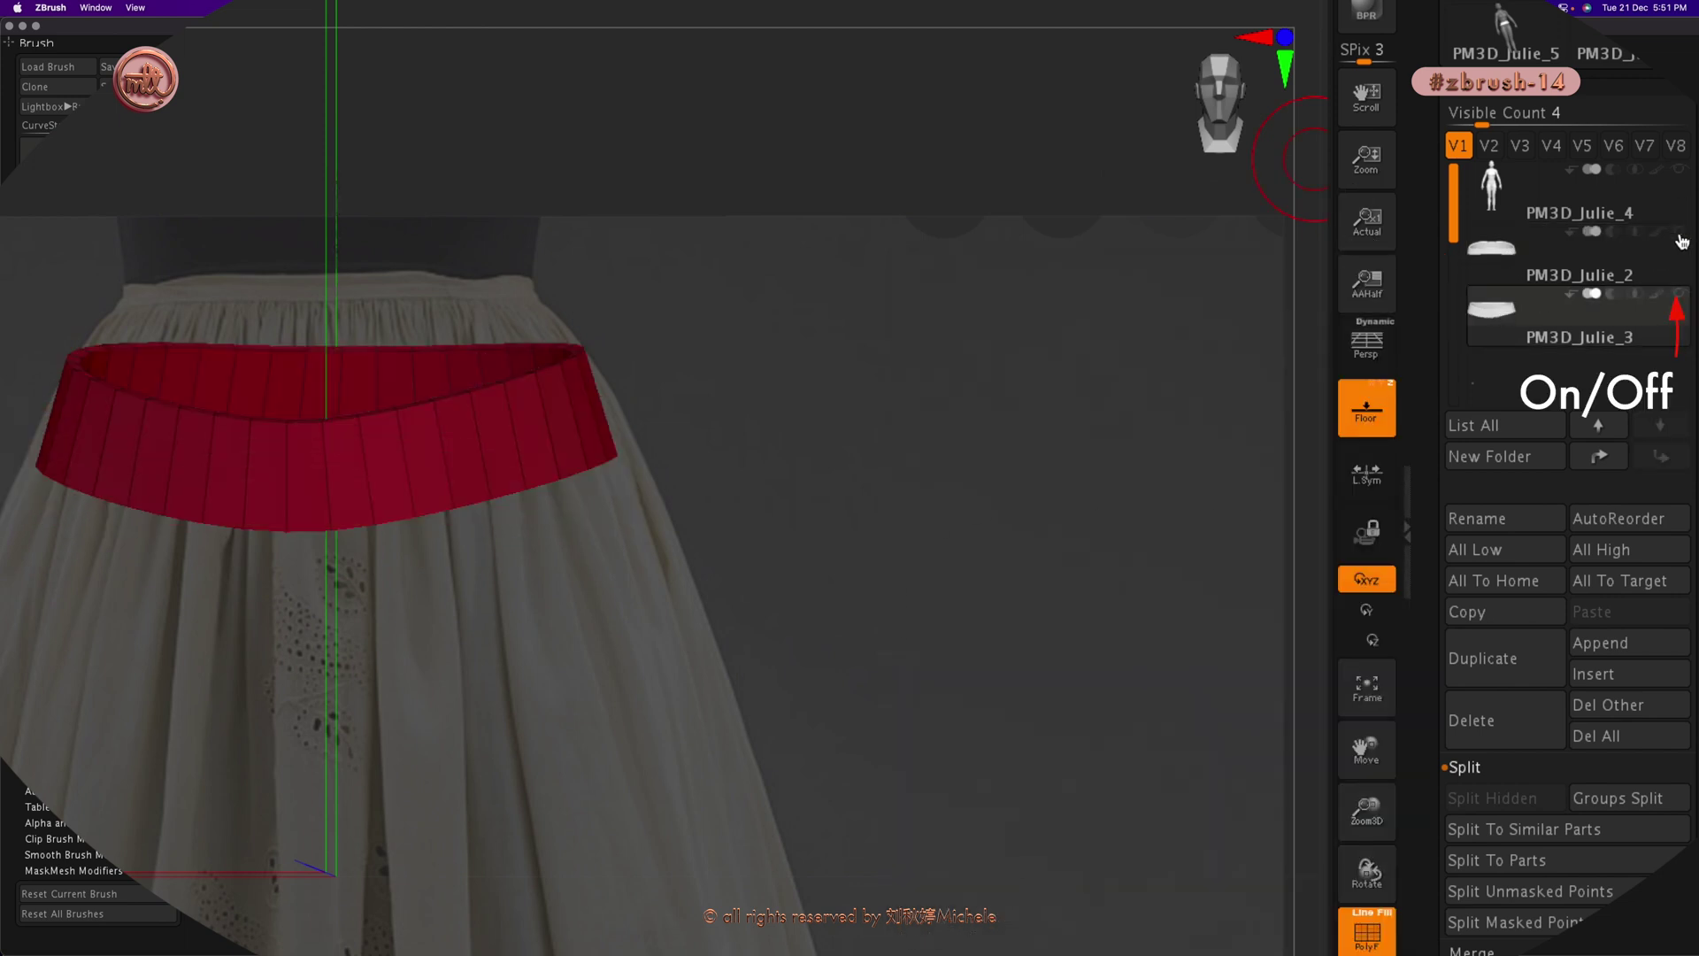
pyautogui.click(1502, 254)
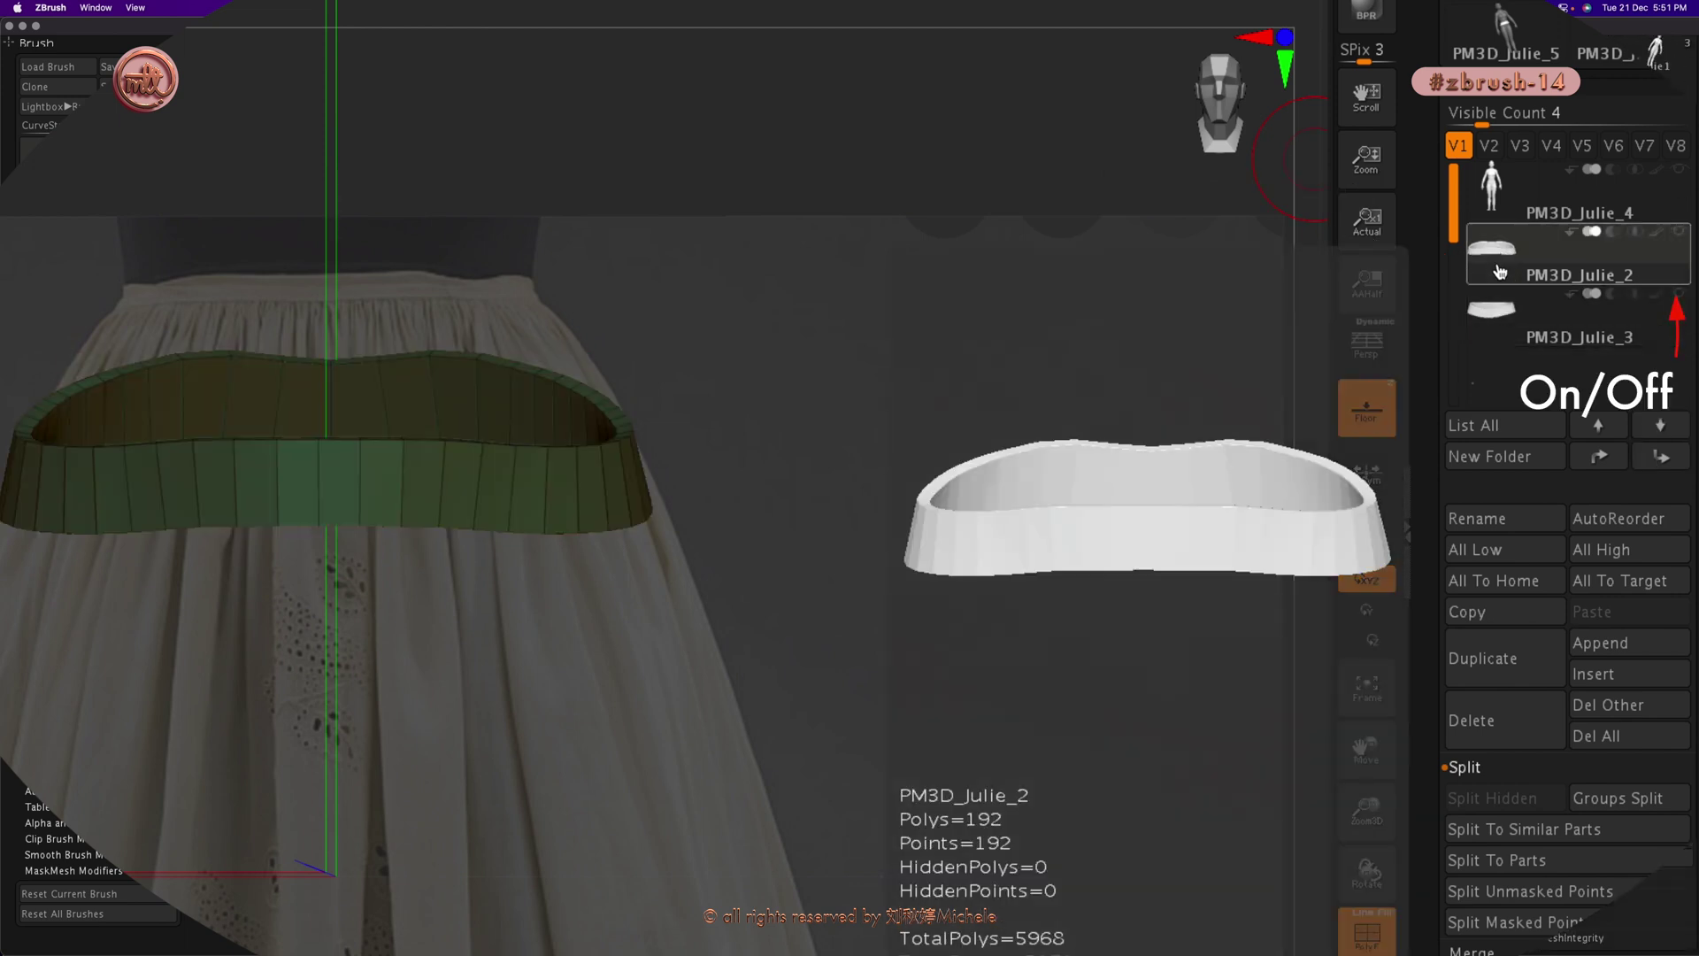
pyautogui.click(1502, 307)
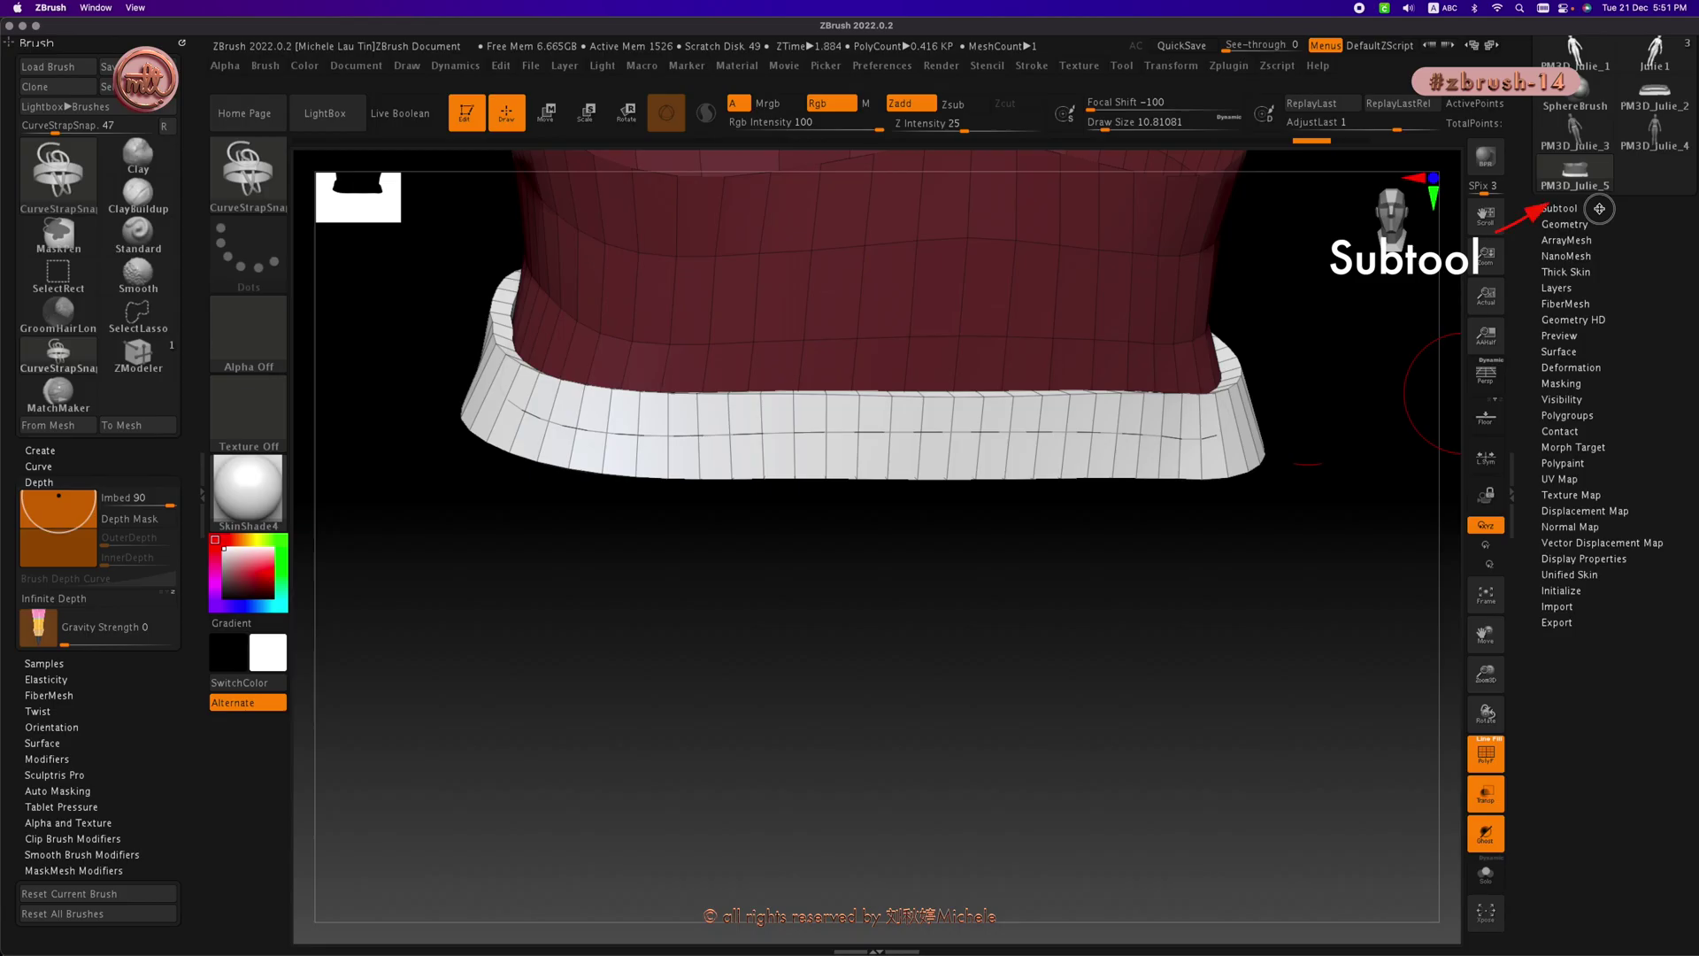
# Step: Separate the unmasked belt from the masked torso into its own subtool with Split Unmasked Points
pyautogui.click(1600, 209)
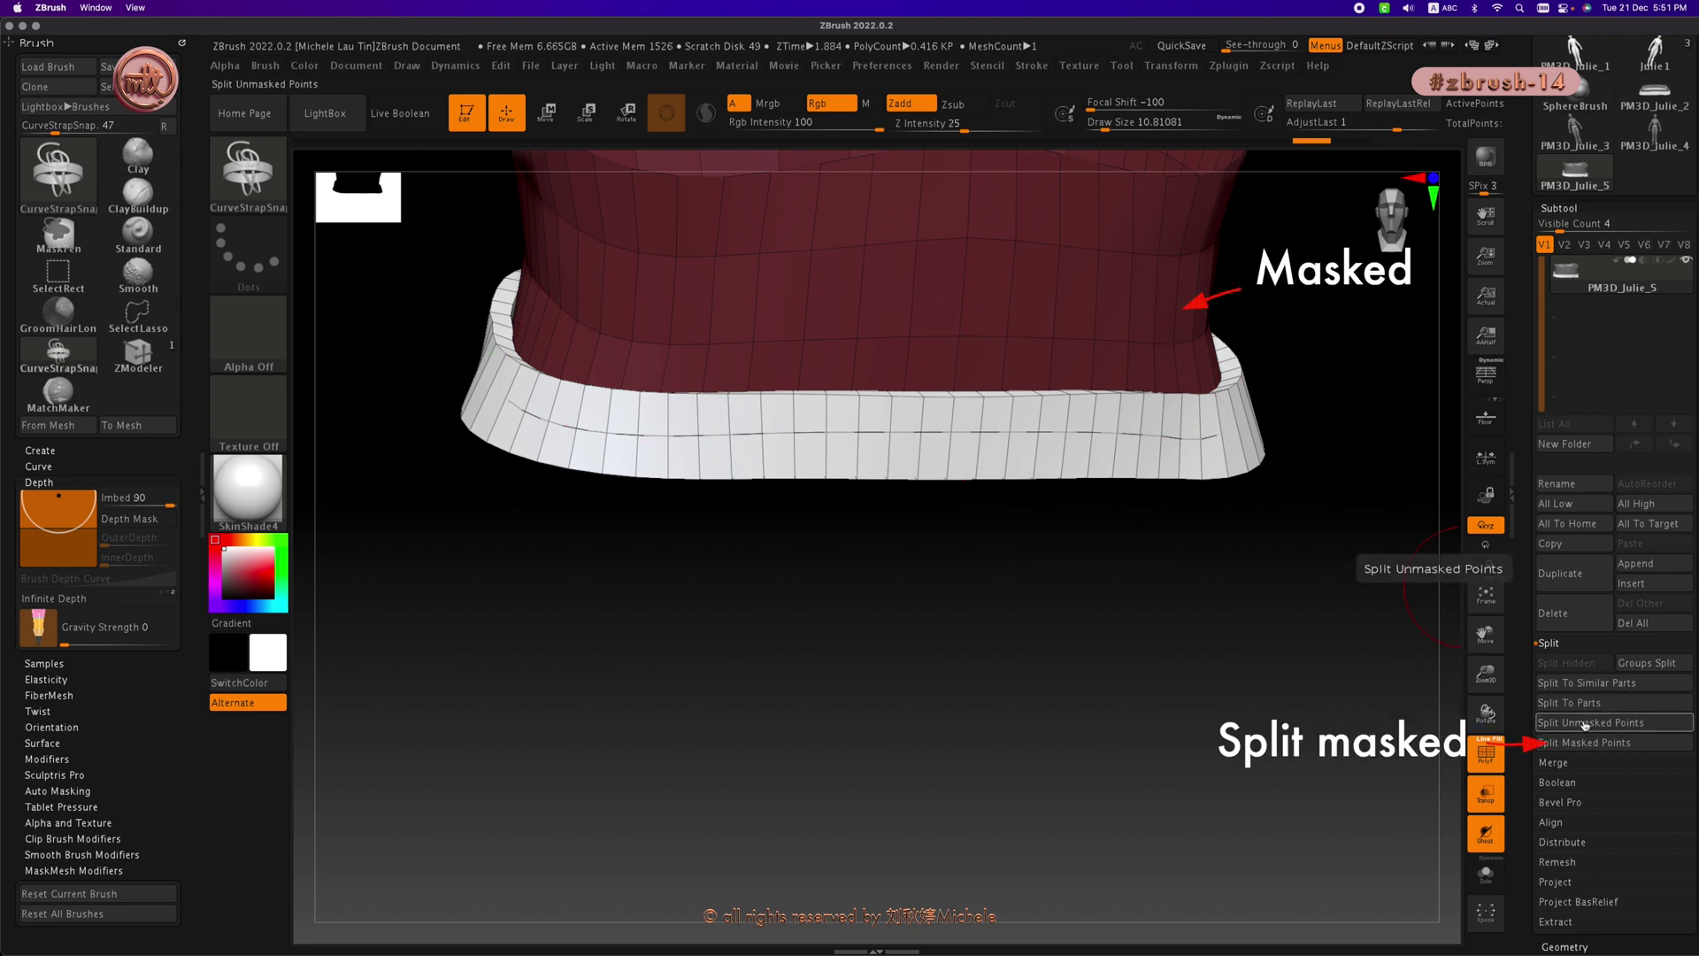
pyautogui.click(1585, 723)
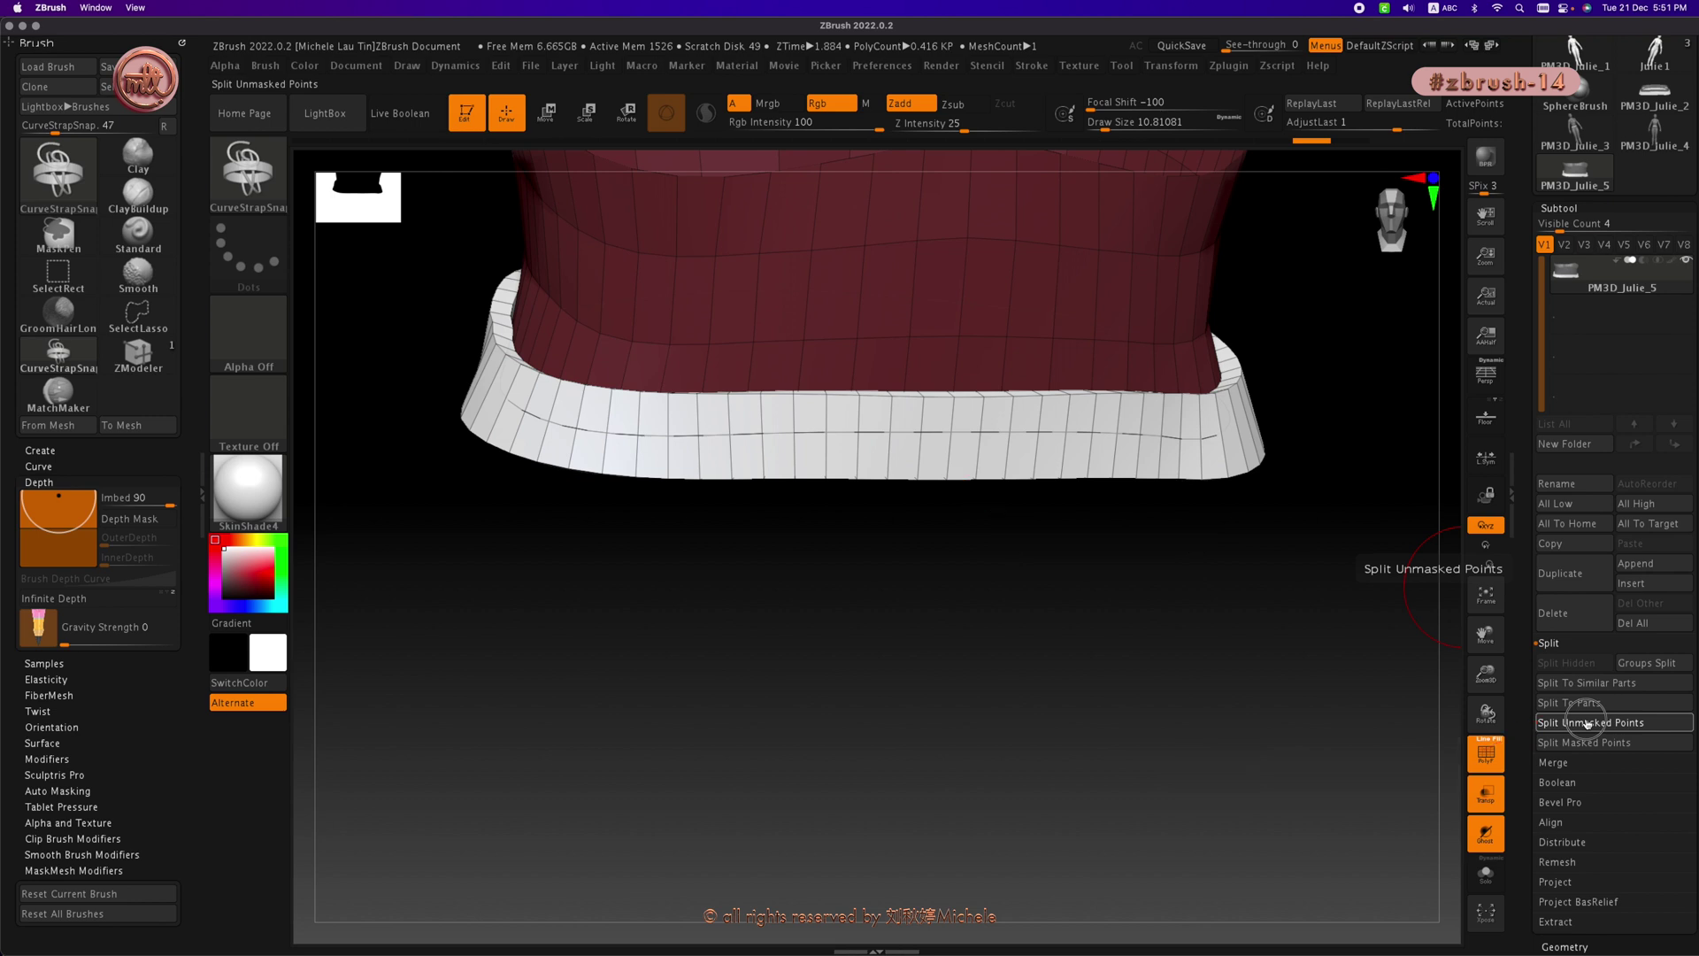
pyautogui.click(1587, 724)
# Step: Make the split-off belt the active subtool and show the torso subtool PM3D_Julie_5 around it
pyautogui.moveTo(1564, 312)
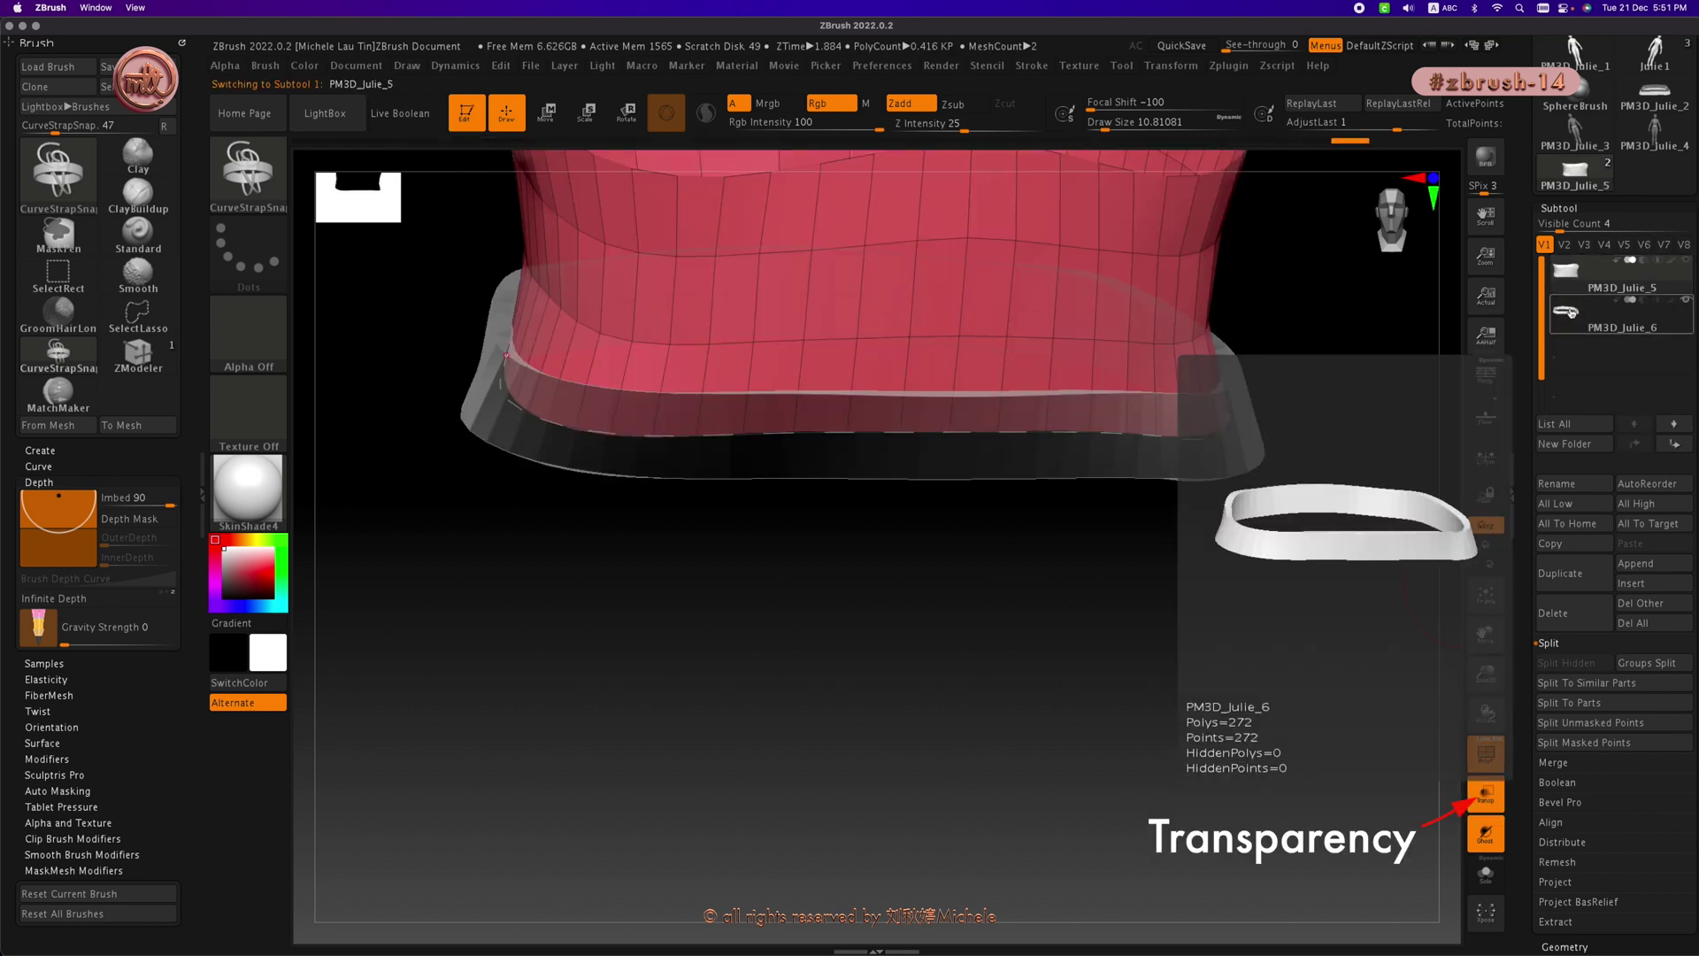
pyautogui.click(1570, 311)
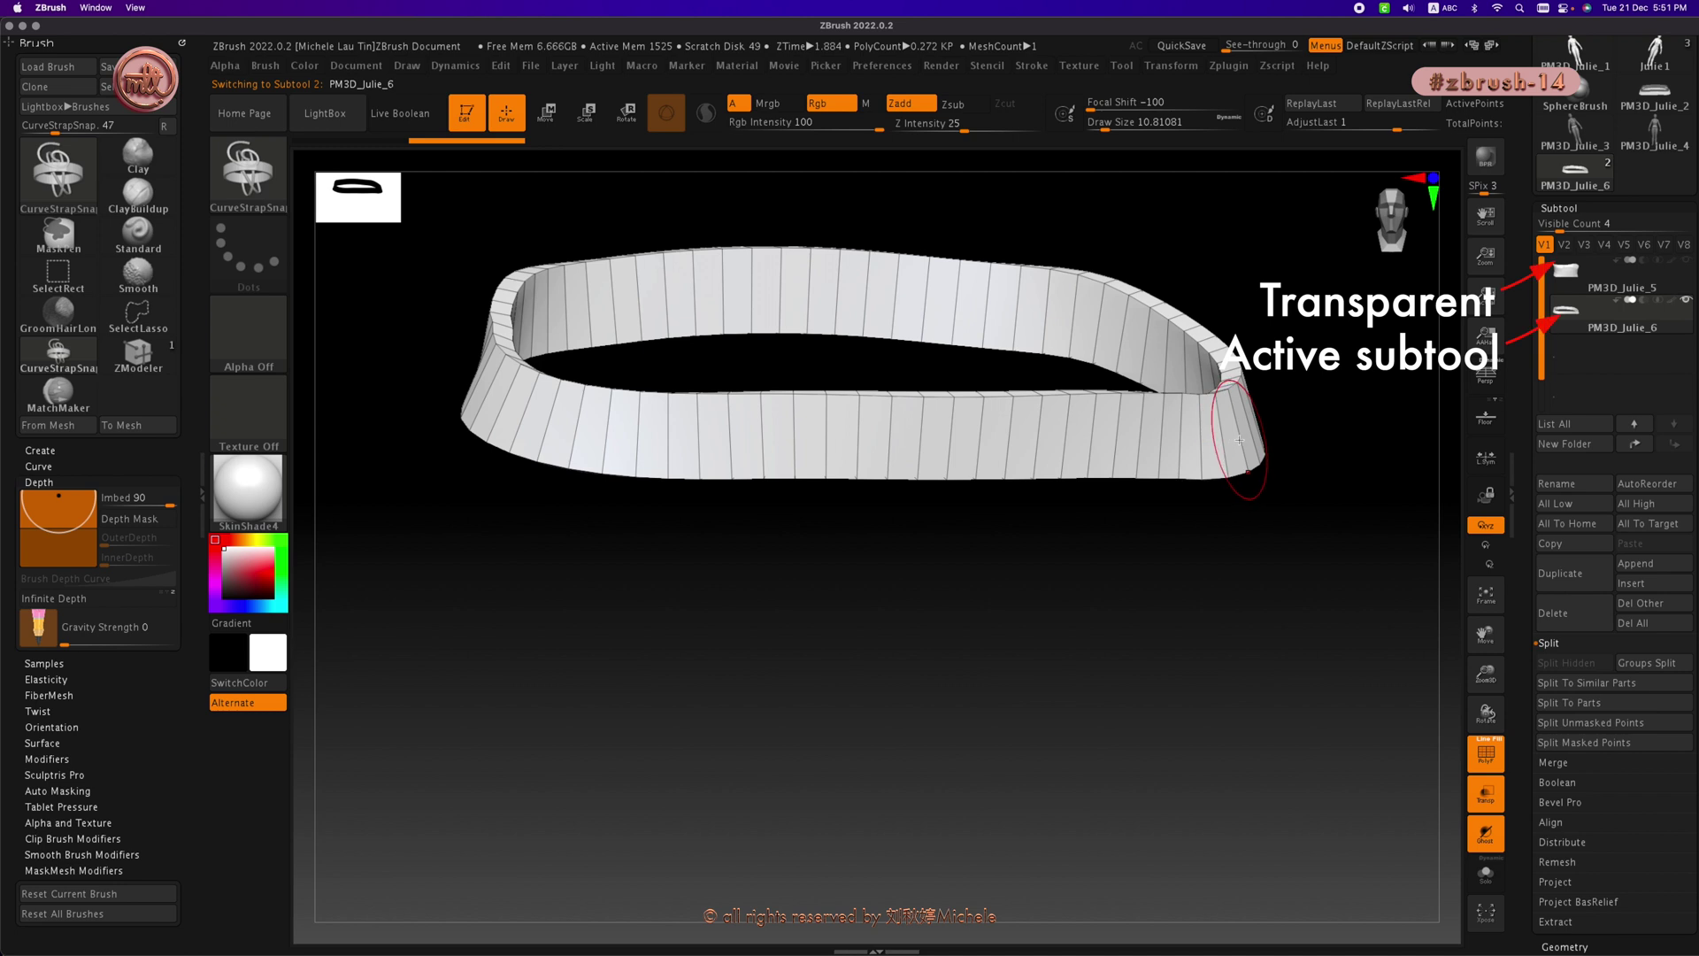
pyautogui.click(1684, 266)
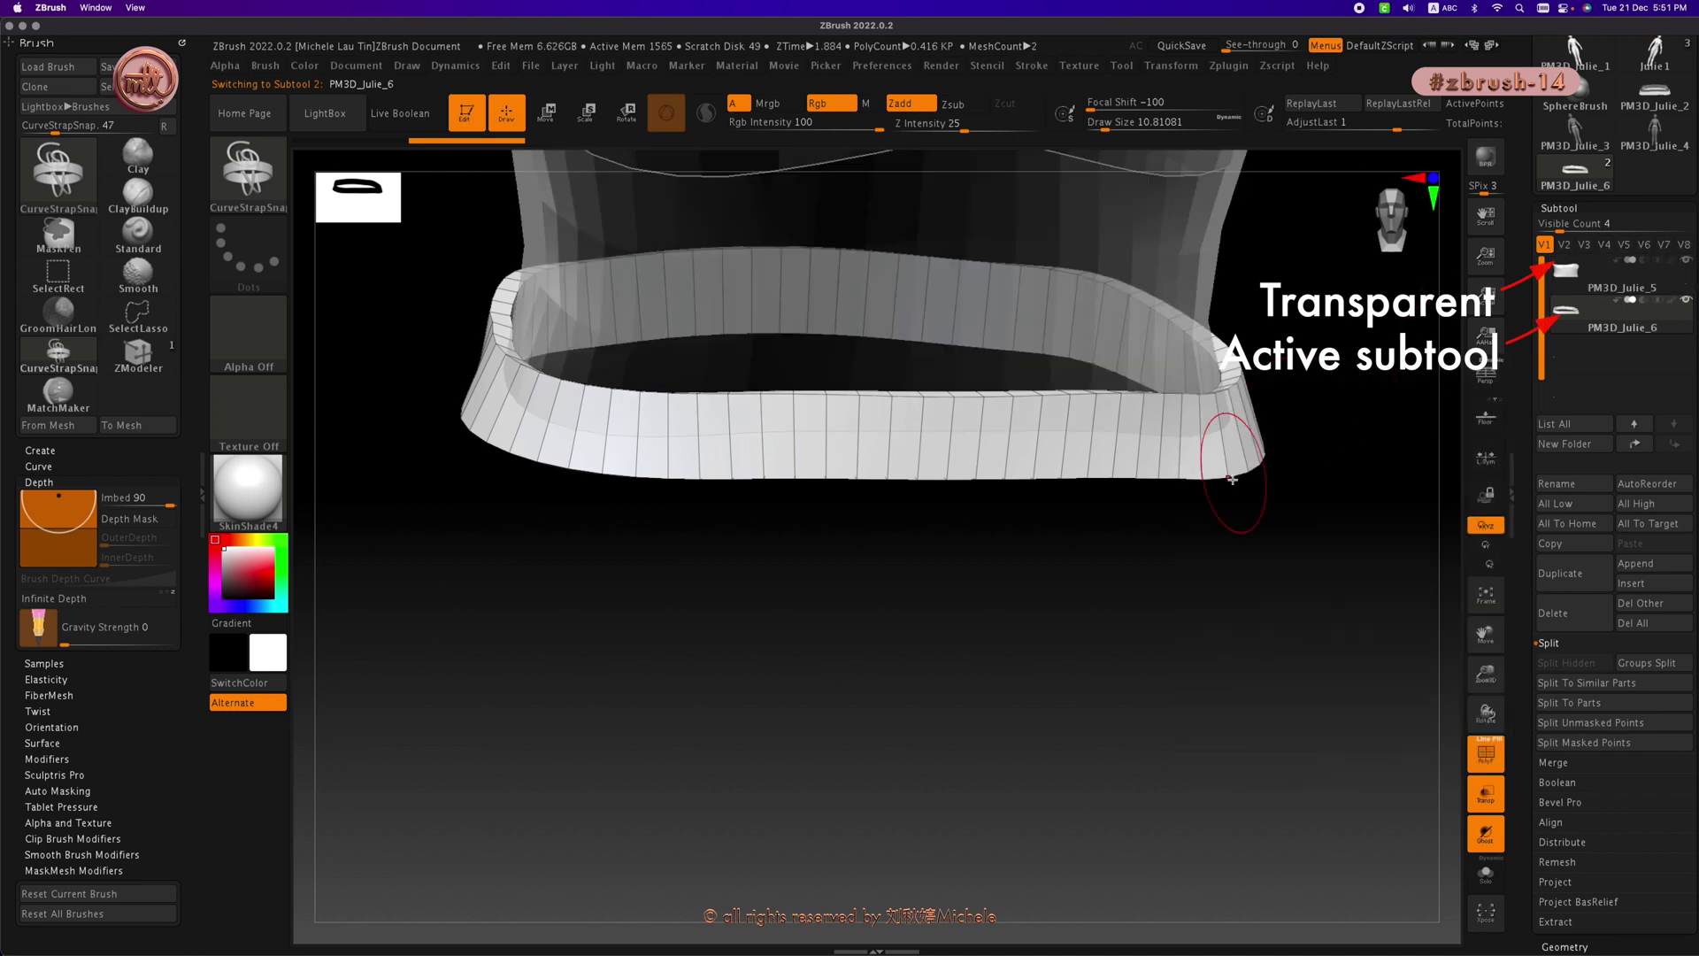
pyautogui.moveTo(1221, 474); pyautogui.dragTo(1450, 686)
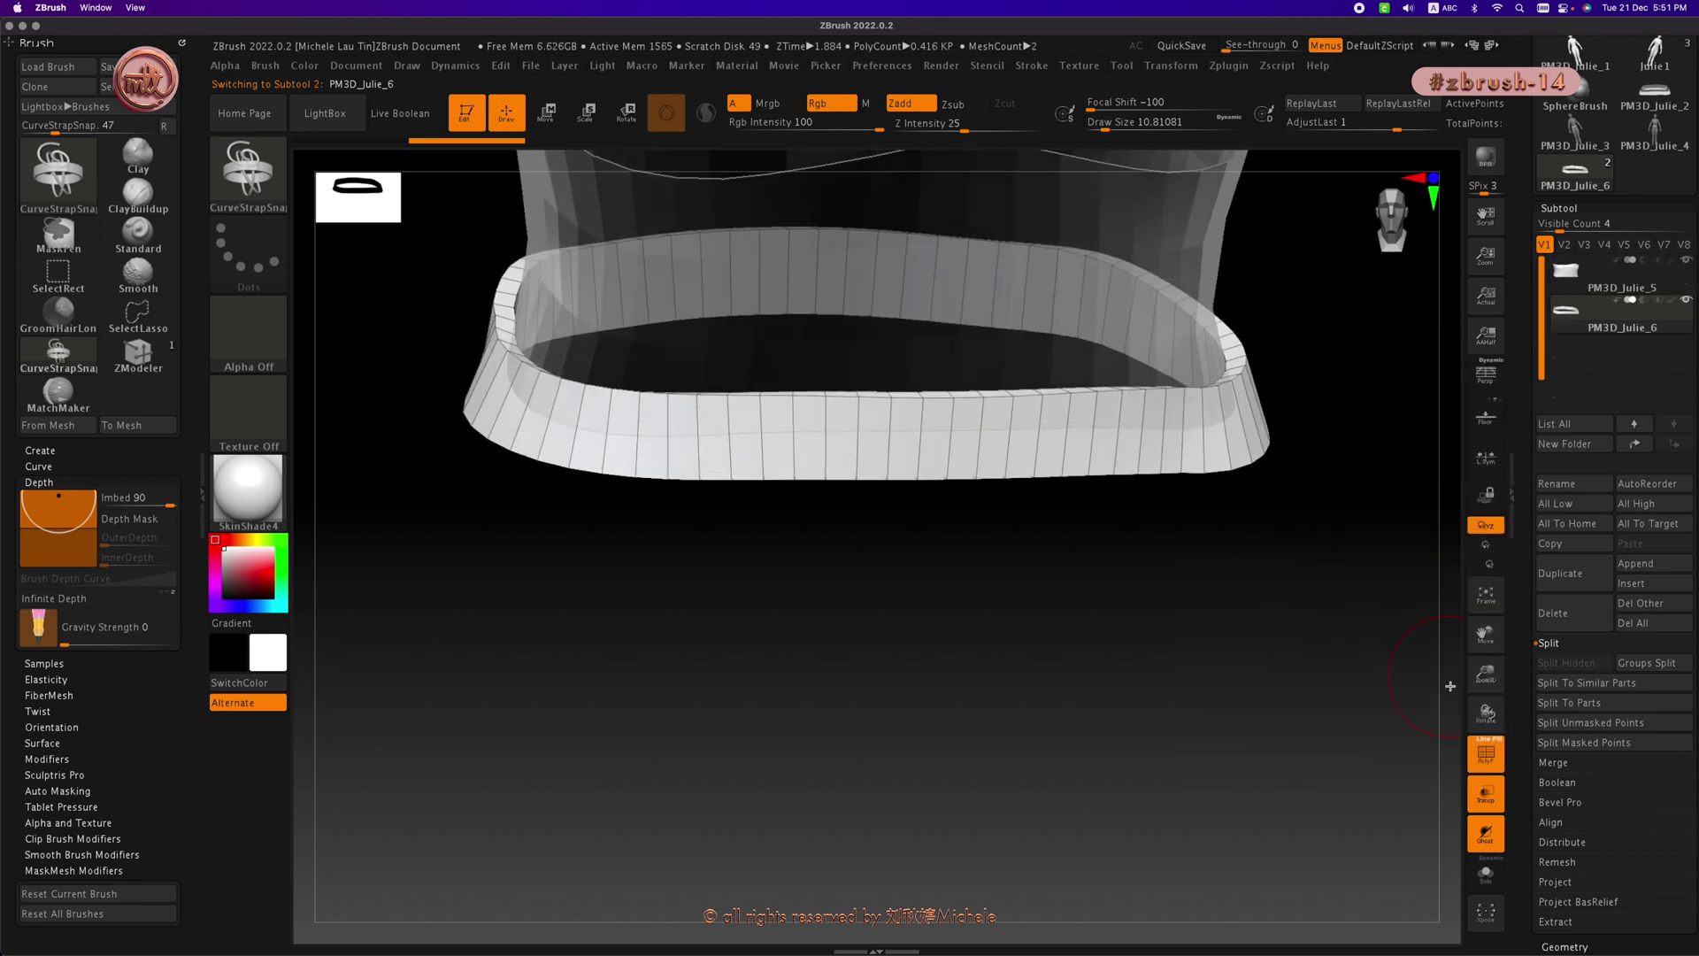
# Step: Toggle Transparency off and on to compare the torso display, and inspect the belt's fit around the waist
pyautogui.click(1488, 799)
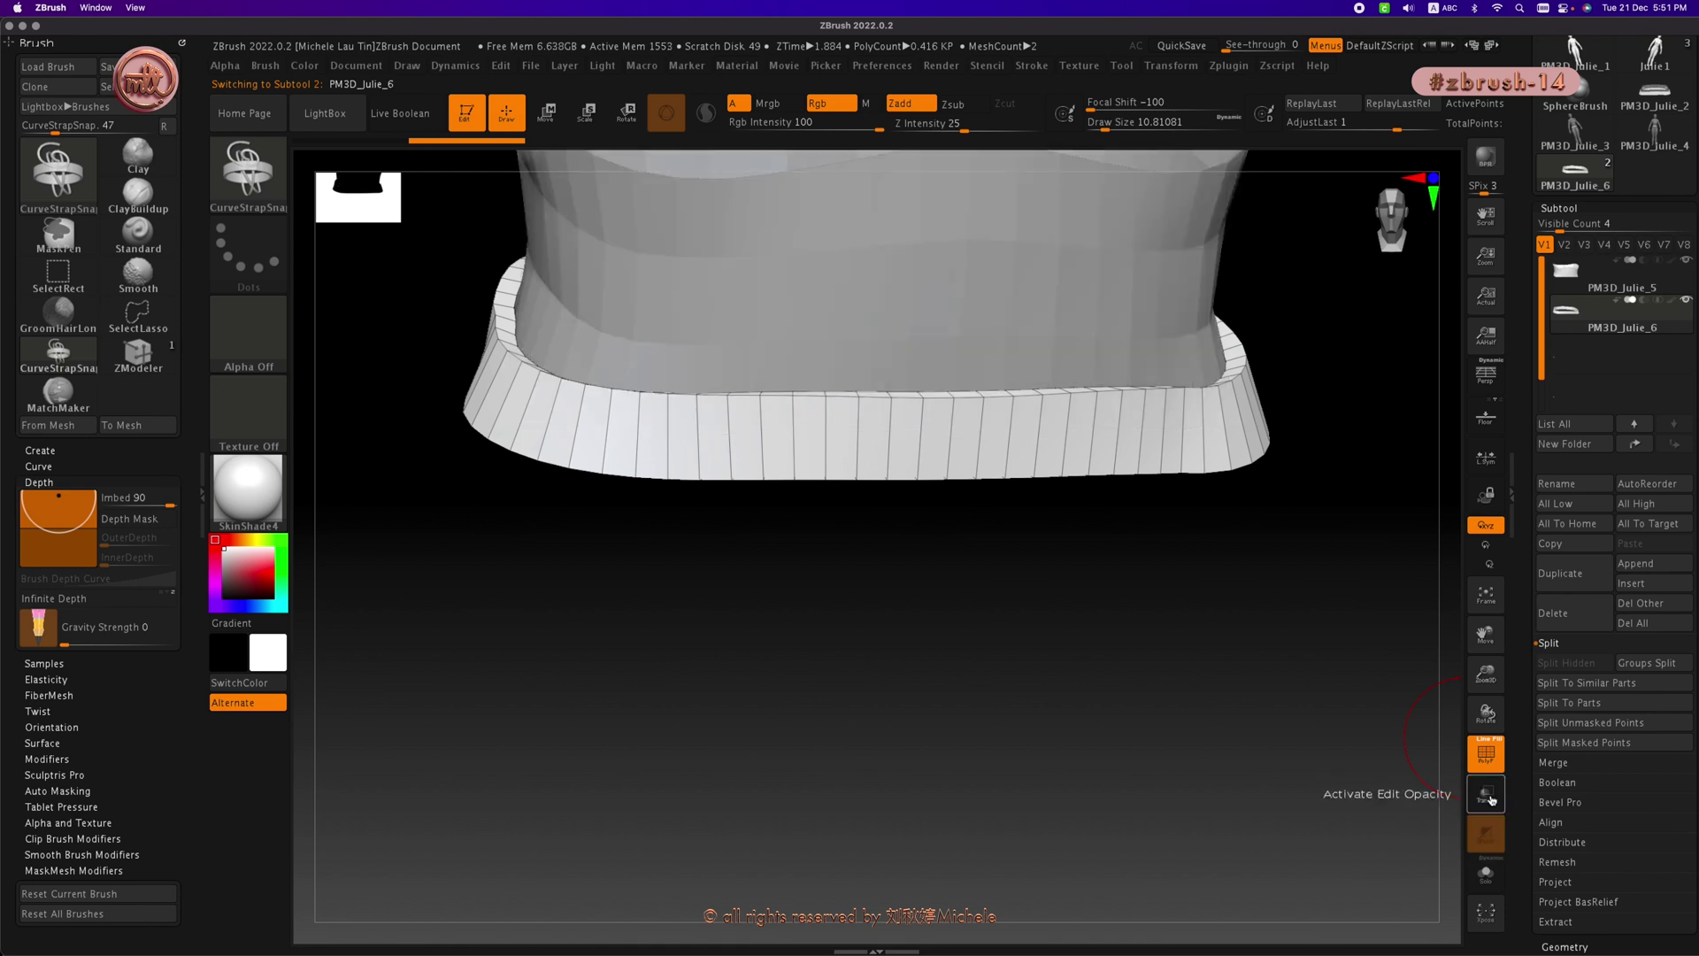
pyautogui.click(1488, 799)
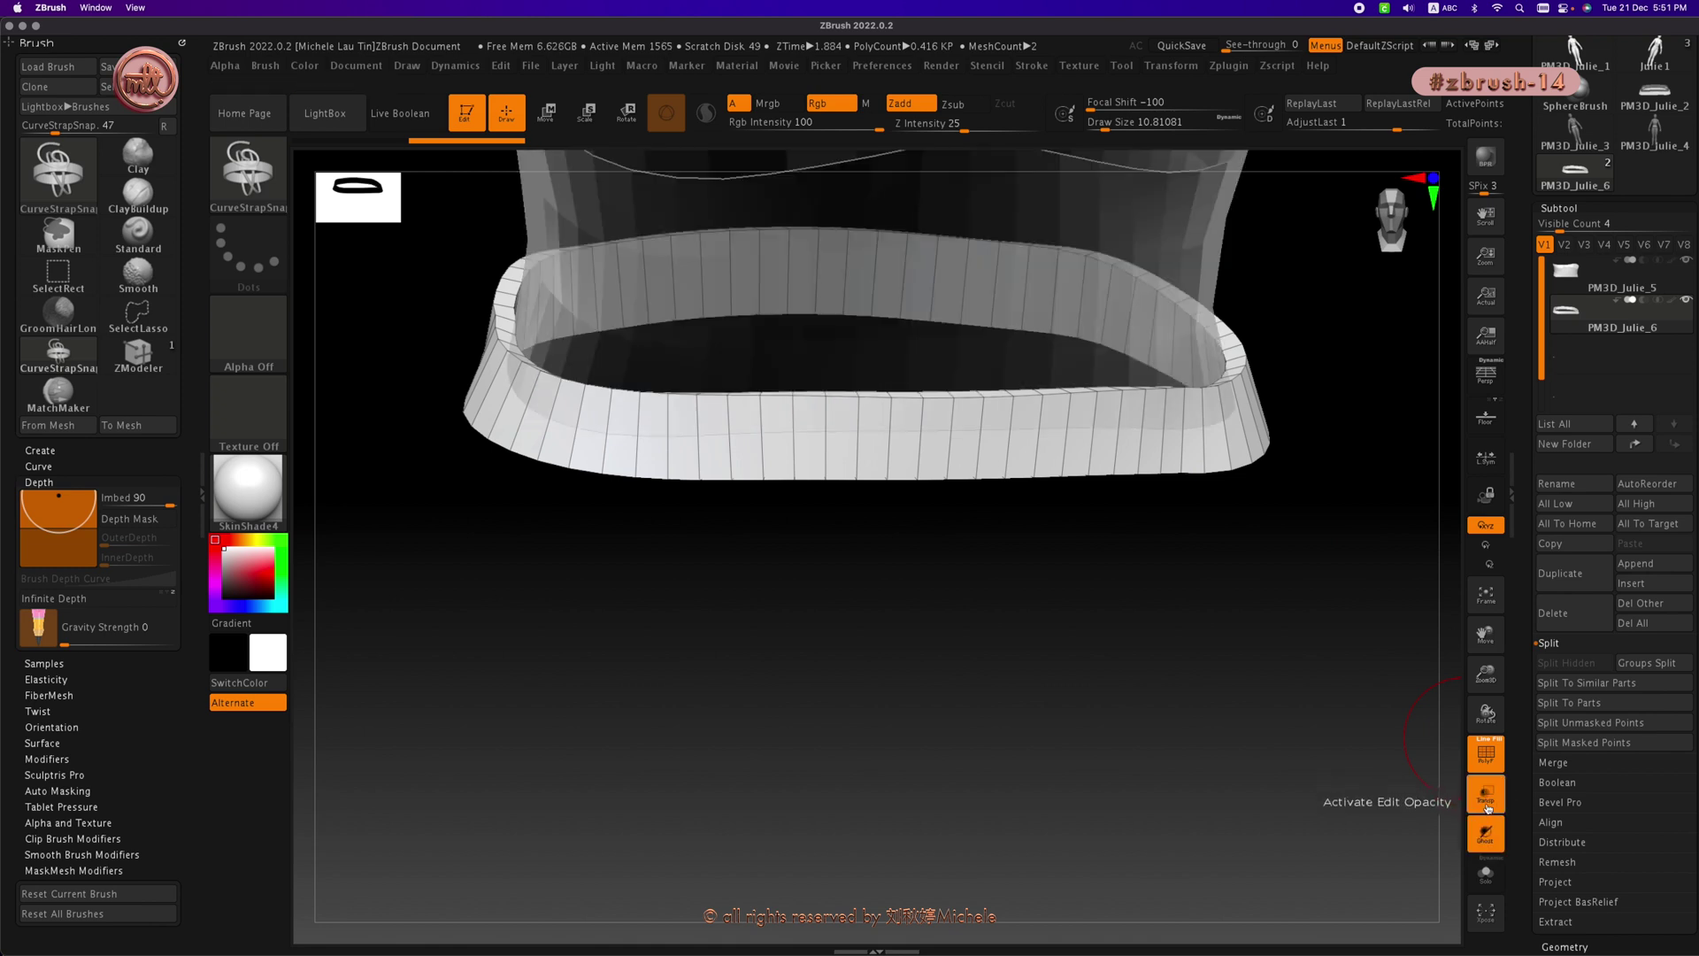
pyautogui.click(1491, 803)
pyautogui.click(1491, 802)
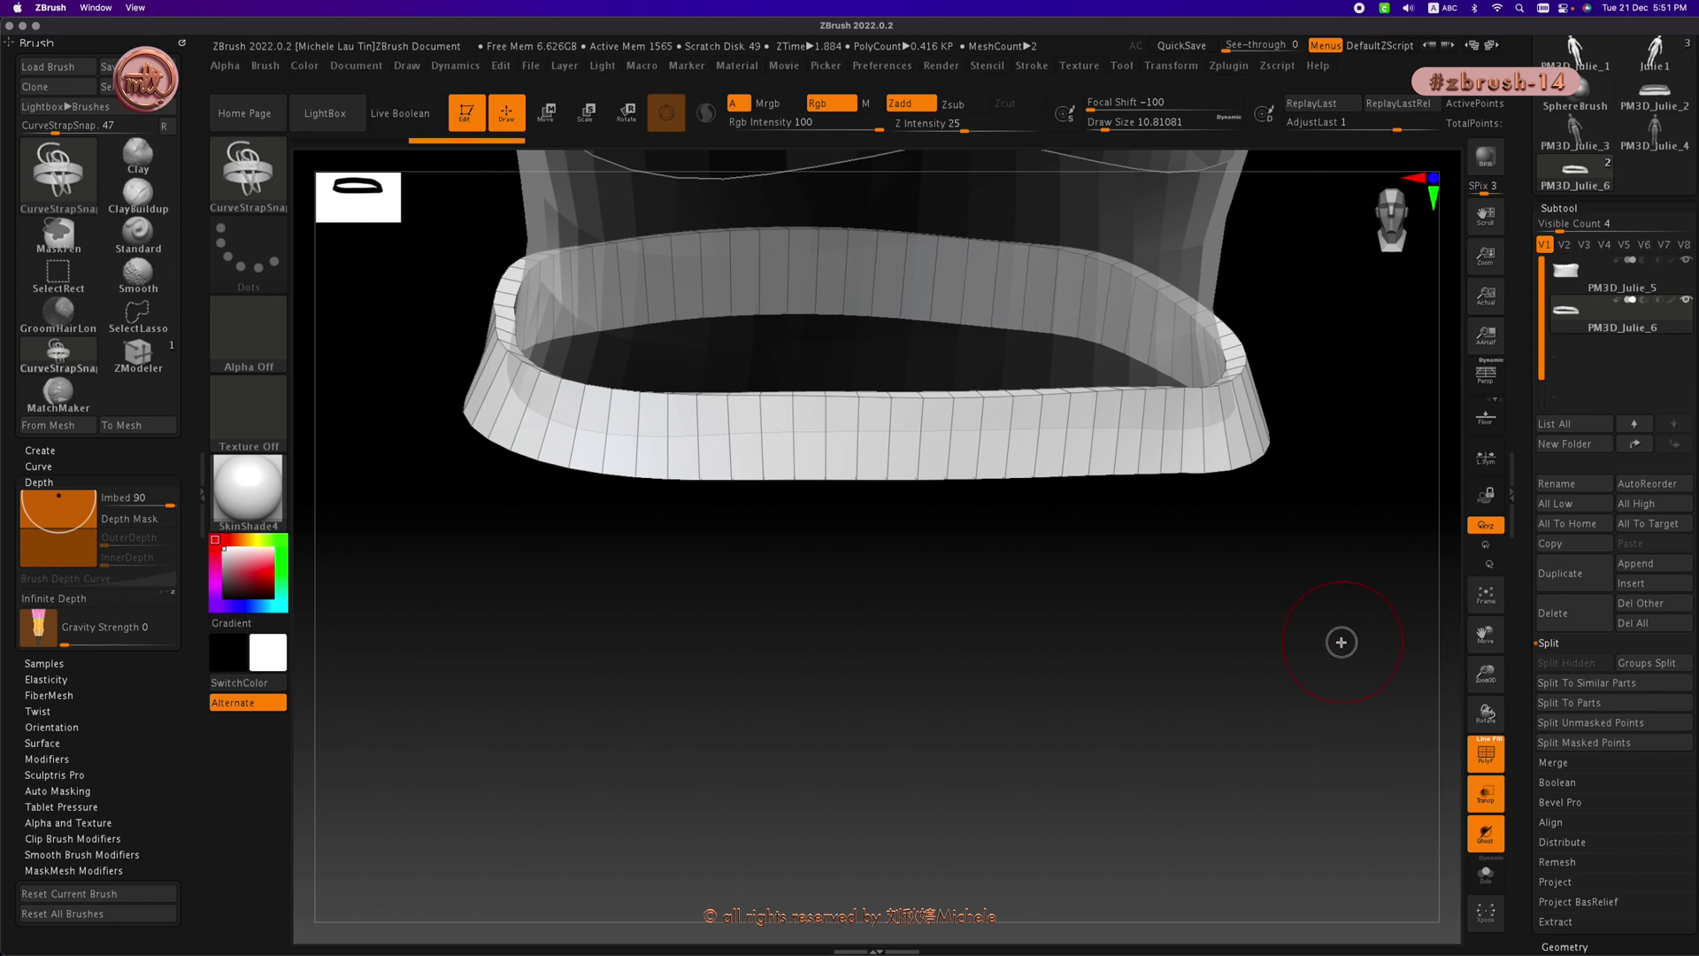
pyautogui.moveTo(1339, 642)
pyautogui.mouseDown()
pyautogui.moveTo(1305, 678)
pyautogui.moveTo(1327, 671)
pyautogui.moveTo(1301, 668)
pyautogui.moveTo(1342, 672)
pyautogui.mouseUp()
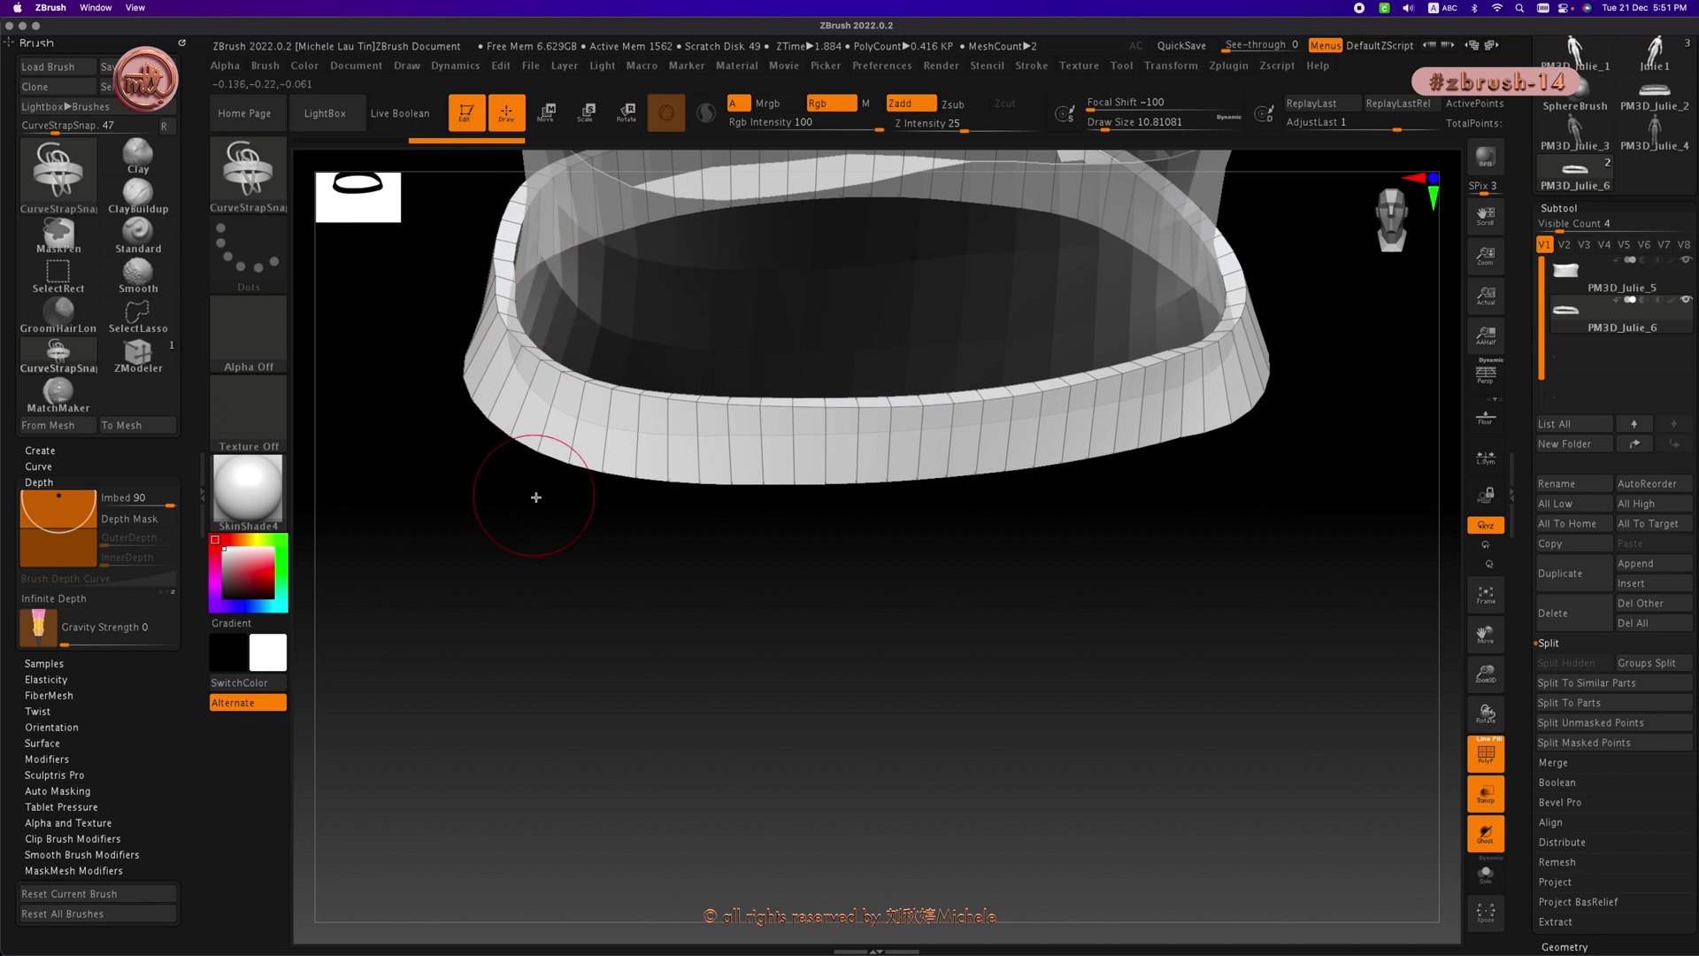
pyautogui.moveTo(536, 497)
pyautogui.mouseDown()
pyautogui.moveTo(554, 501)
pyautogui.moveTo(536, 499)
pyautogui.mouseUp()
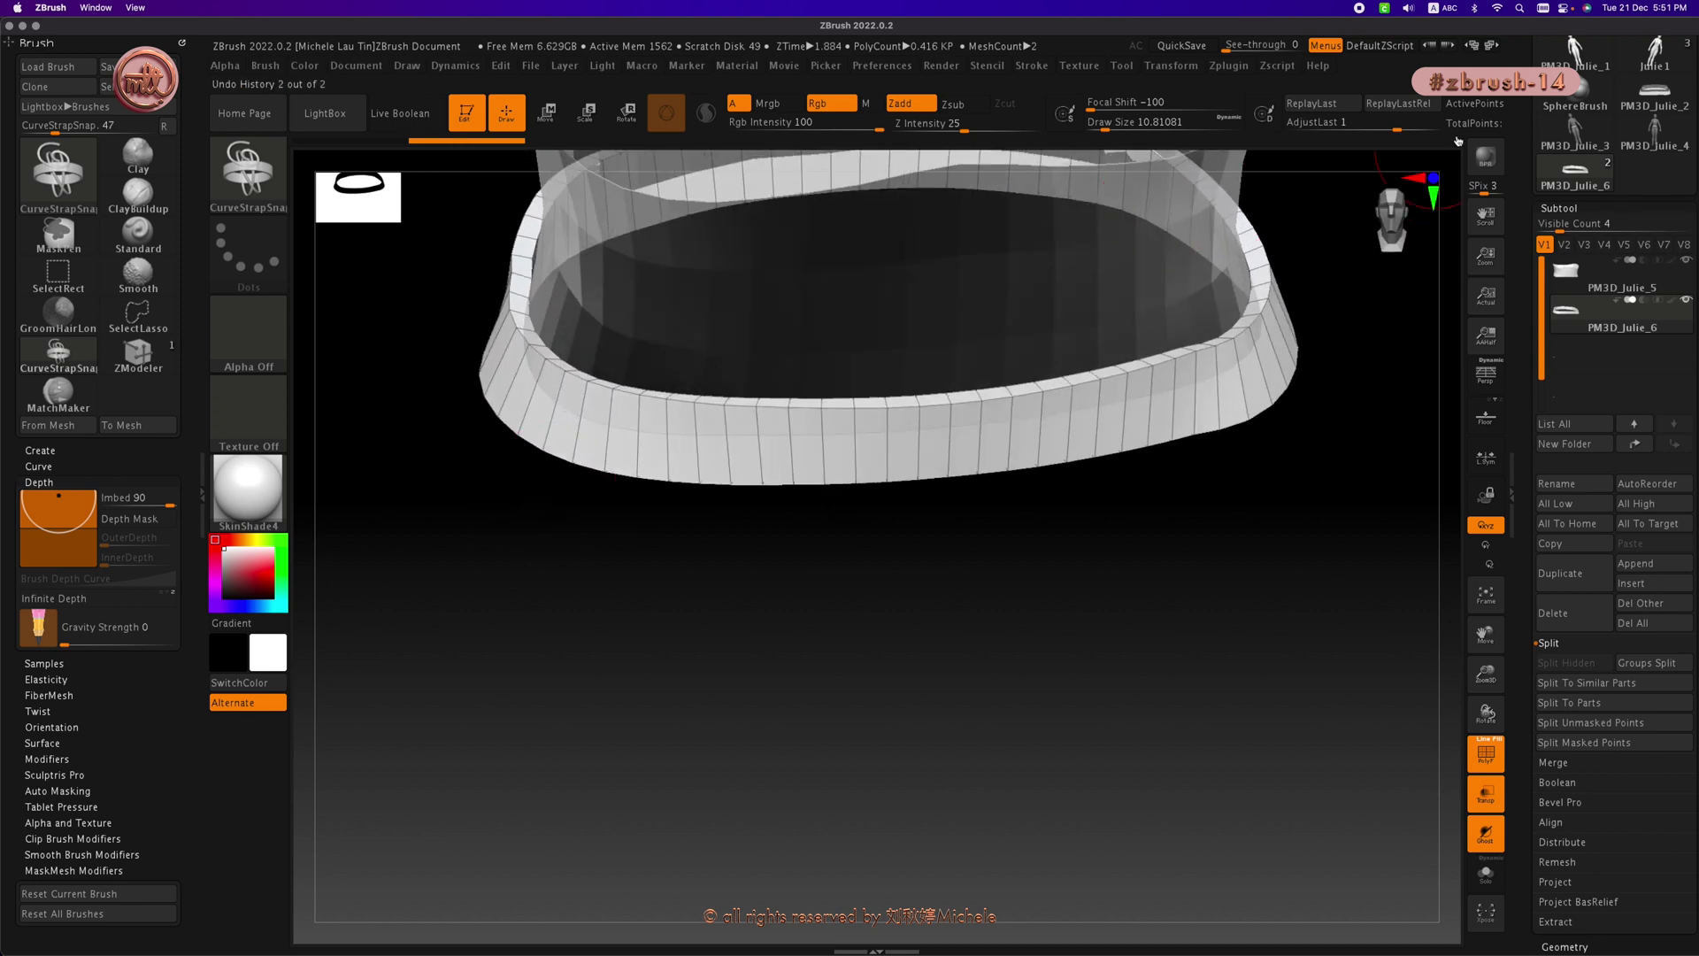
# Step: Choose the IMM Clothing HardW brush for the sphere and pick its Eyelet Type01 mesh
pyautogui.press('b')
pyautogui.press('i')
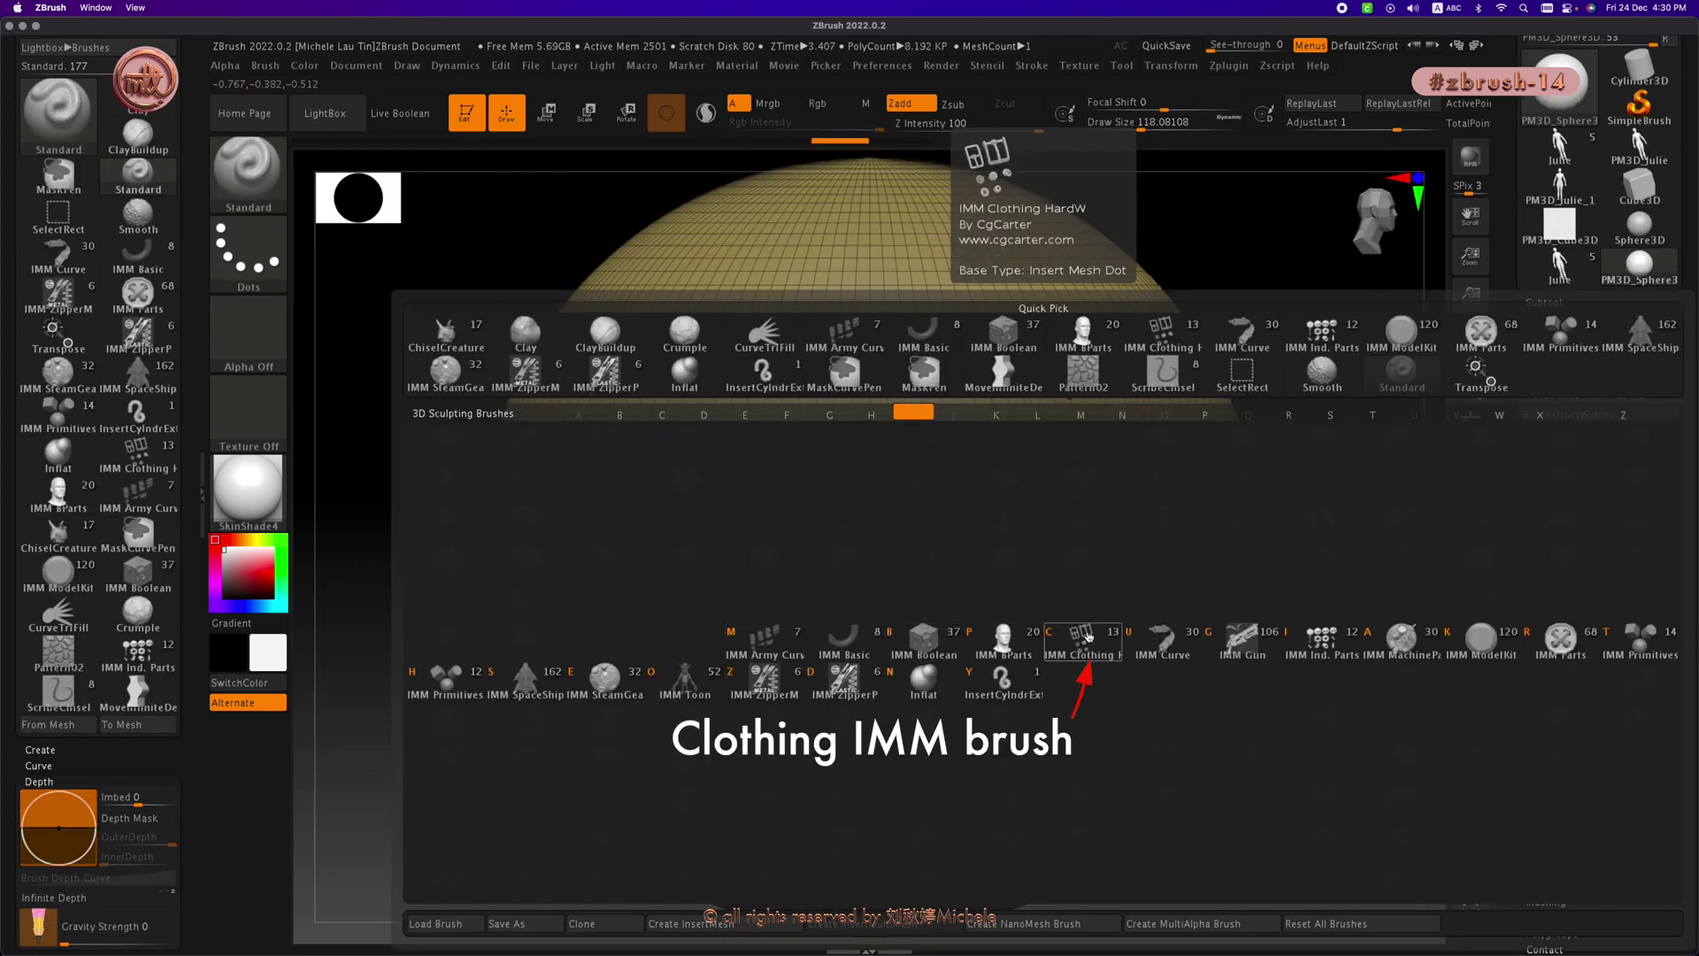
pyautogui.click(1087, 643)
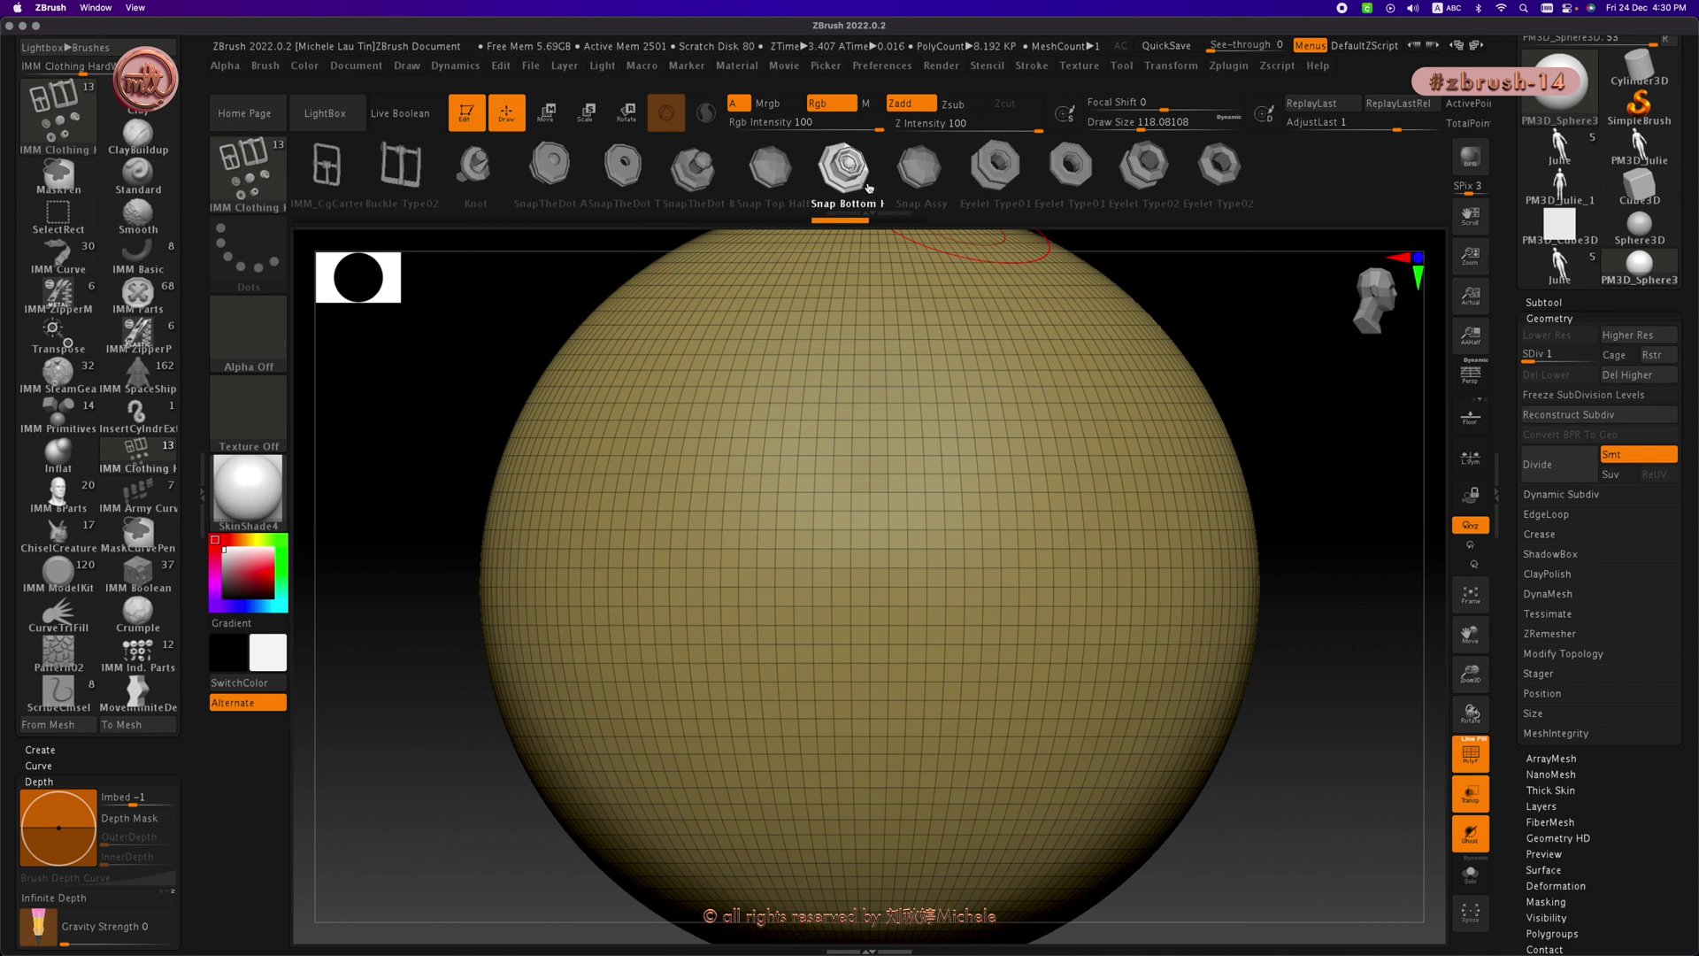
pyautogui.click(1006, 179)
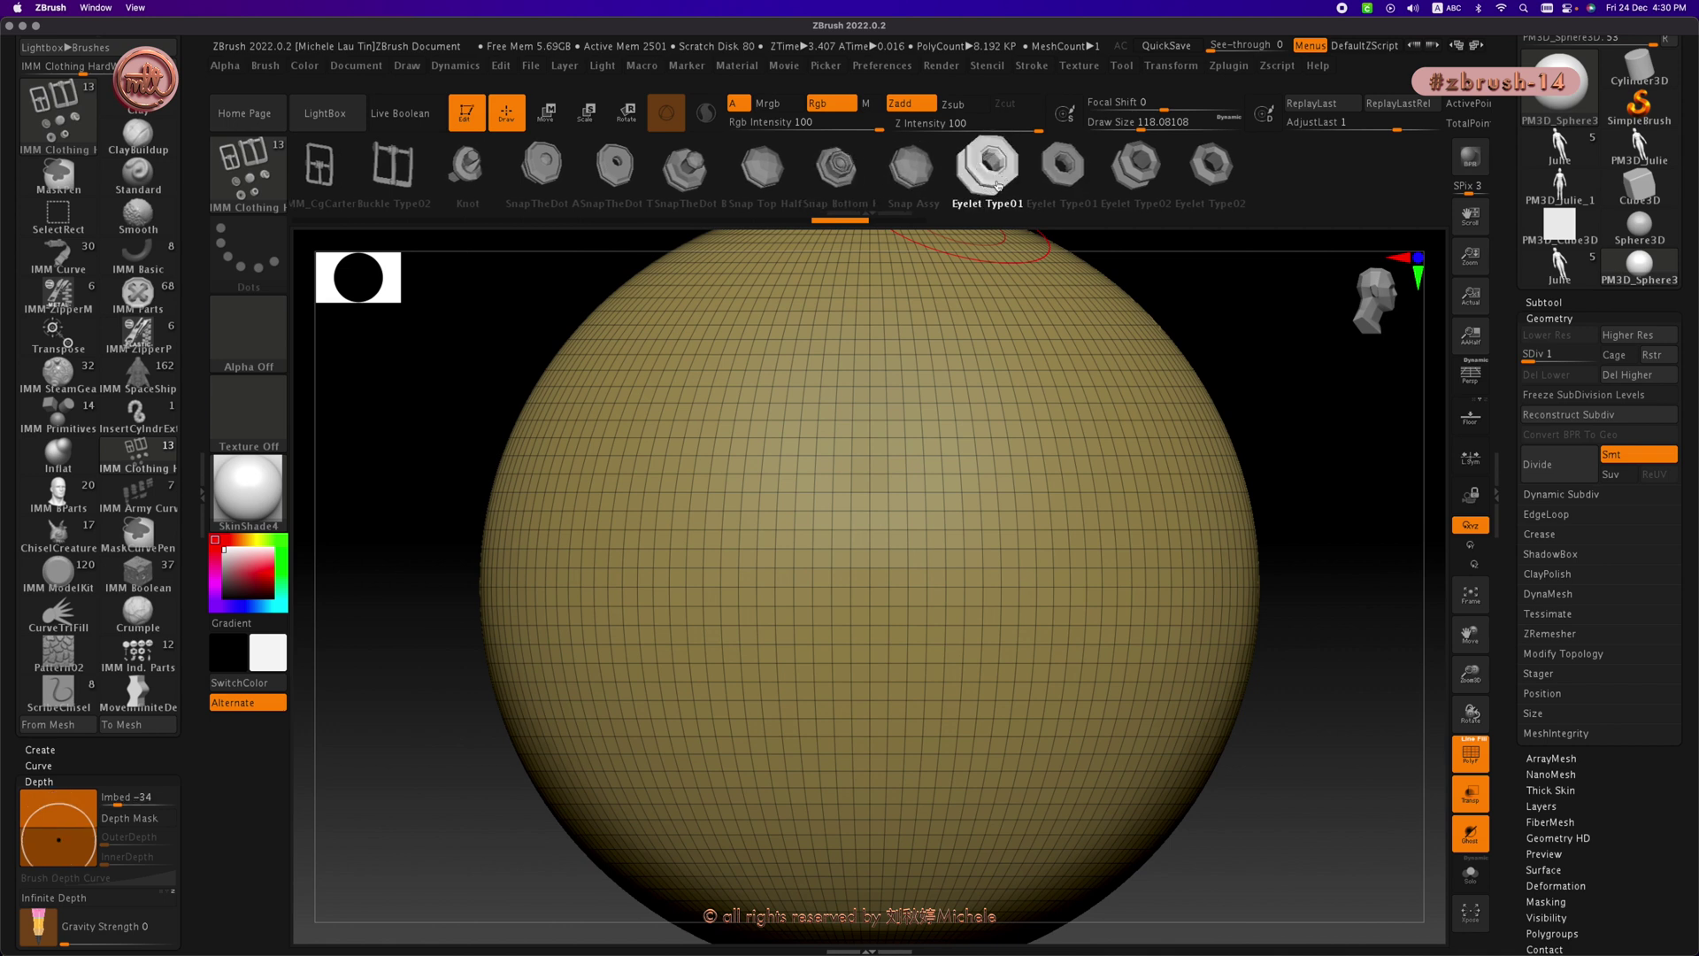
# Step: Set the brush's Imbed depth to 0 and try to insert the eyelet on the front of the sphere
pyautogui.click(137, 796)
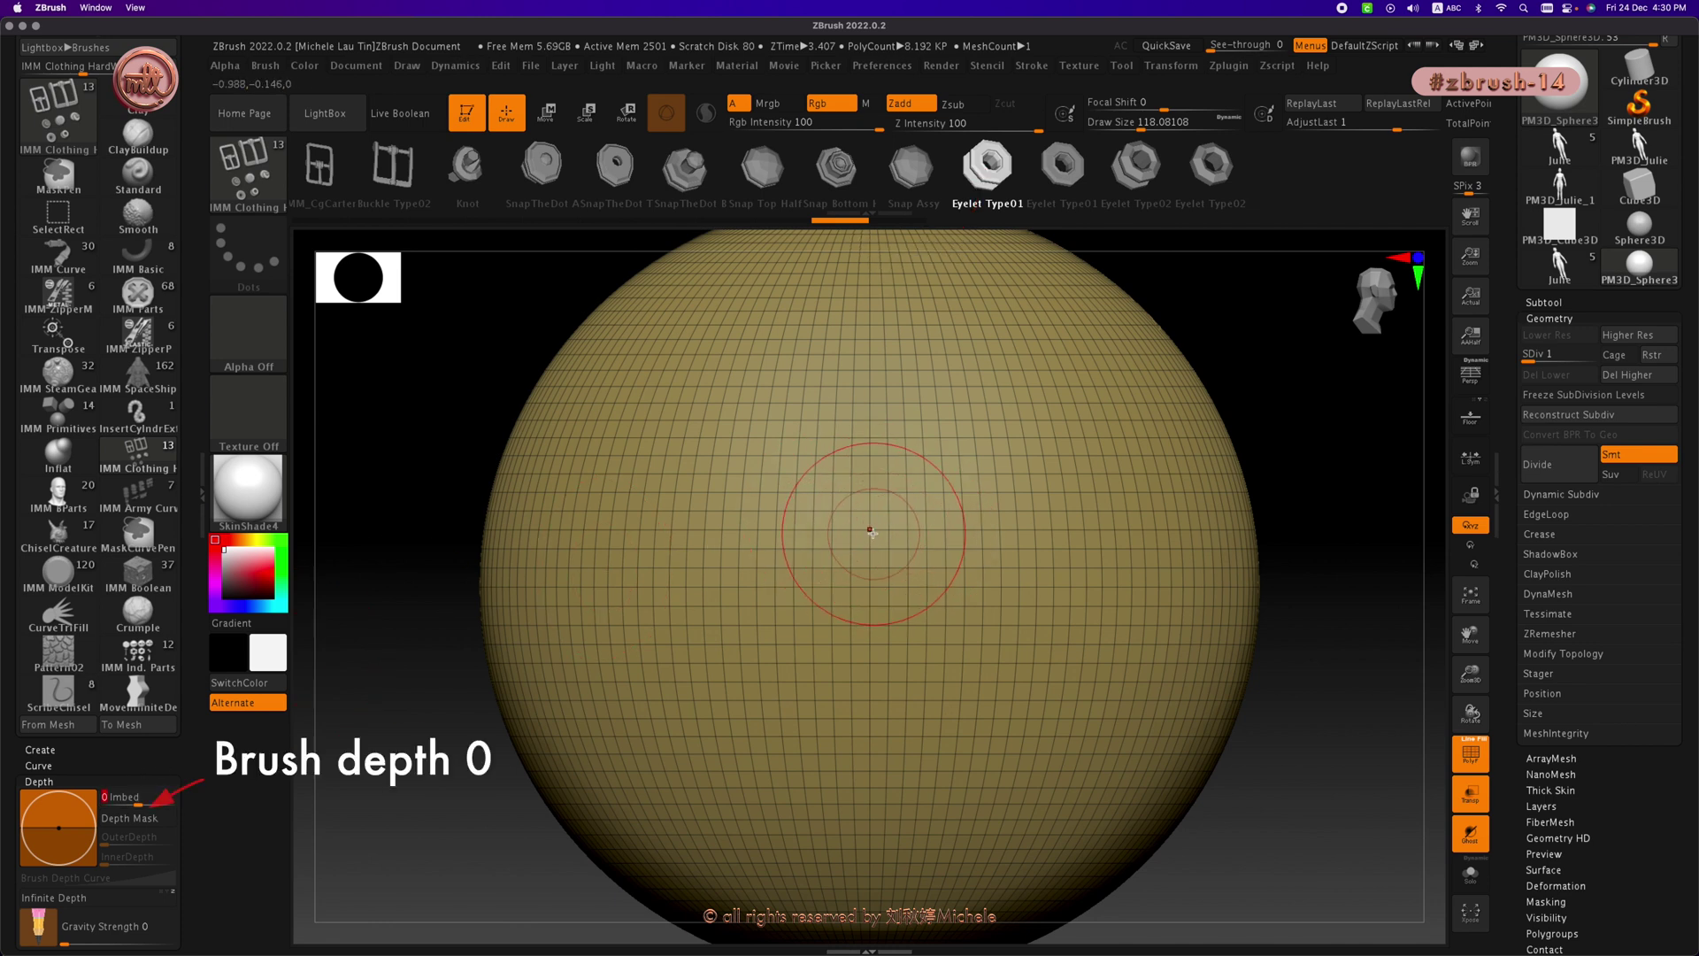
pyautogui.click(870, 533)
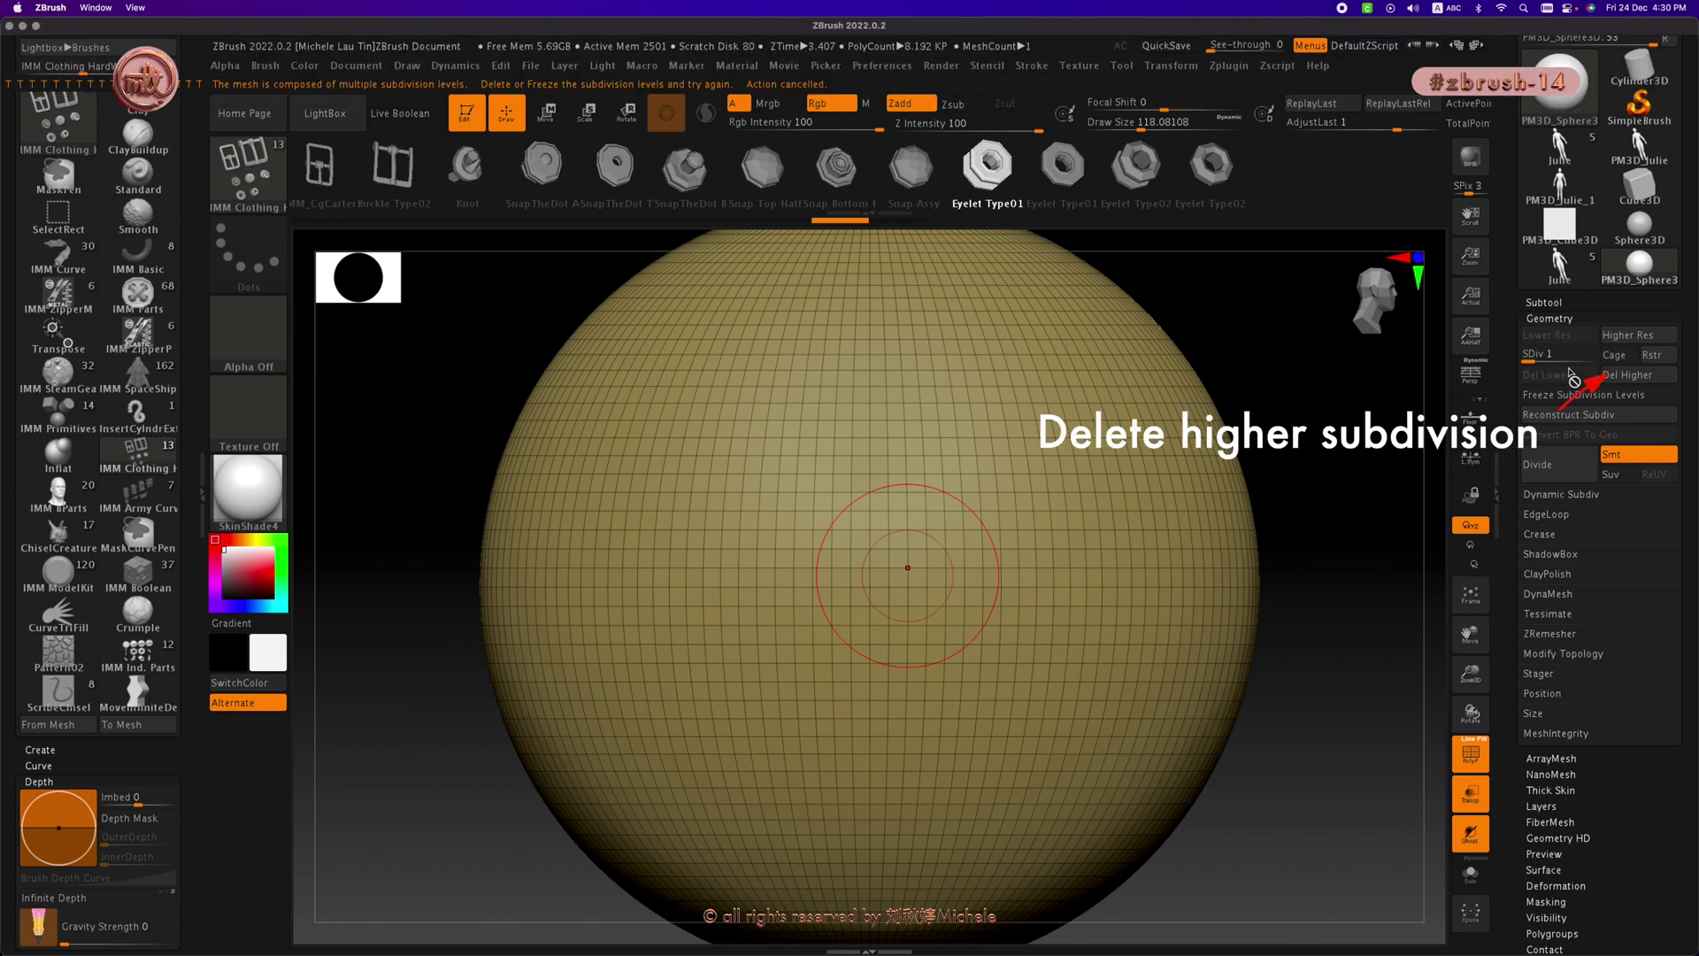
# Step: Delete the sphere's higher subdivision levels and insert the eyelet on the front of the sphere
pyautogui.click(1626, 377)
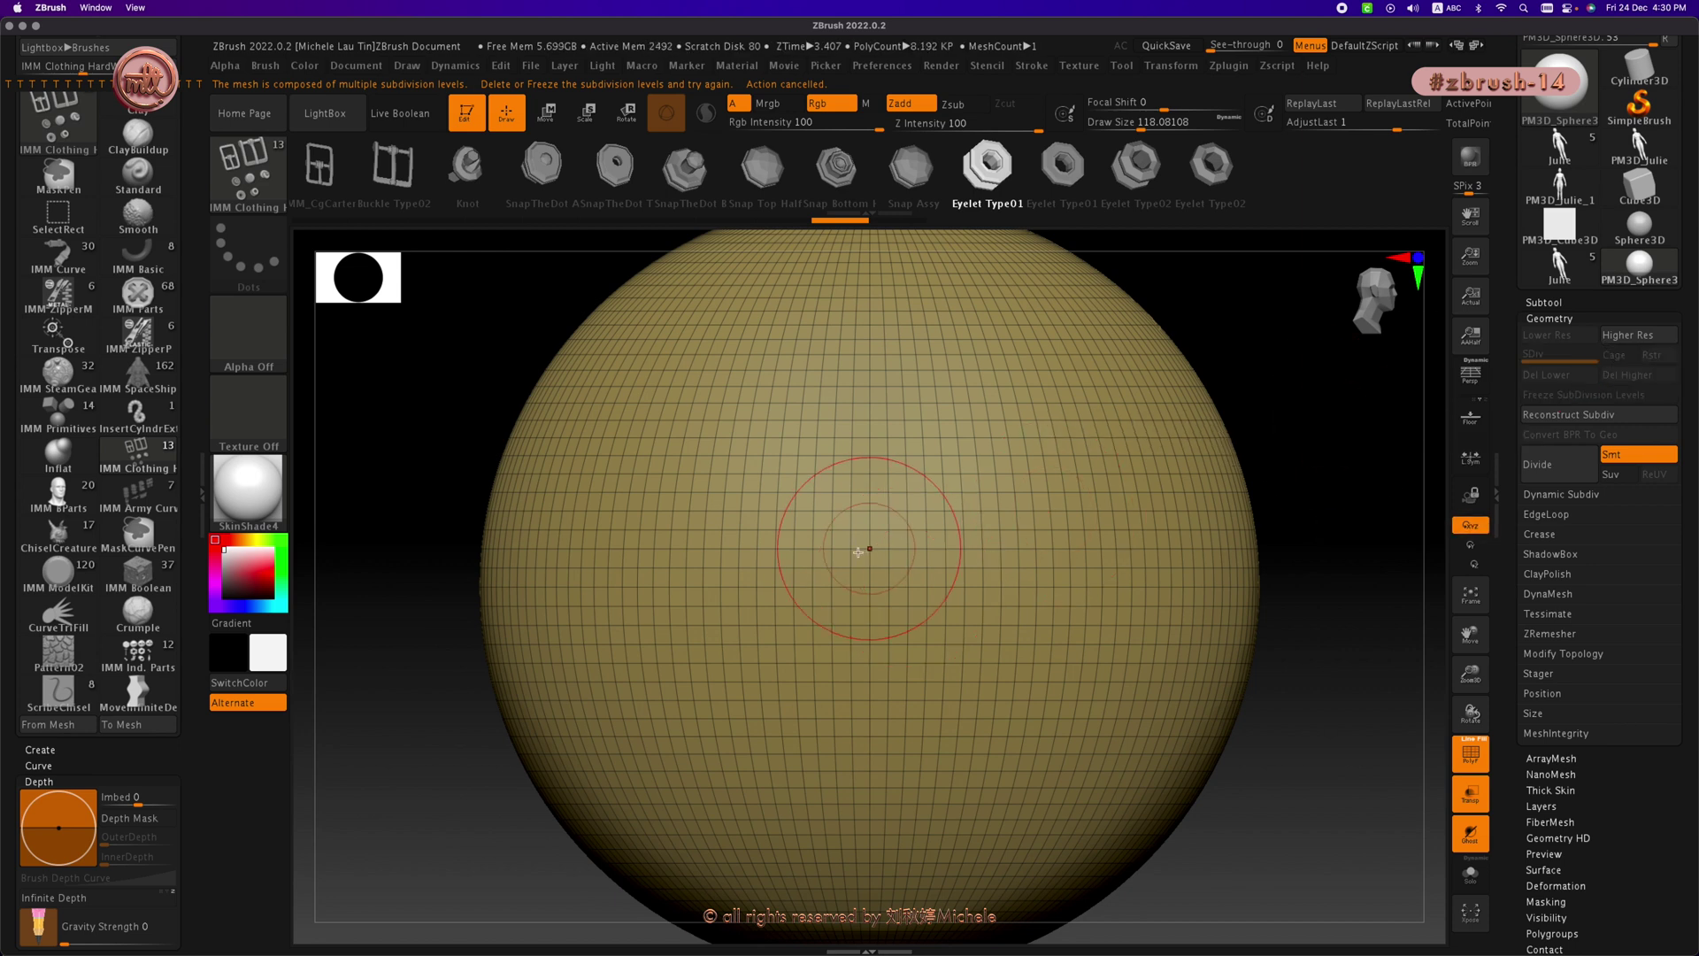
pyautogui.moveTo(876, 551); pyautogui.dragTo(876, 715)
pyautogui.moveTo(437, 739)
pyautogui.mouseDown()
pyautogui.moveTo(478, 739)
pyautogui.moveTo(474, 723)
pyautogui.mouseUp()
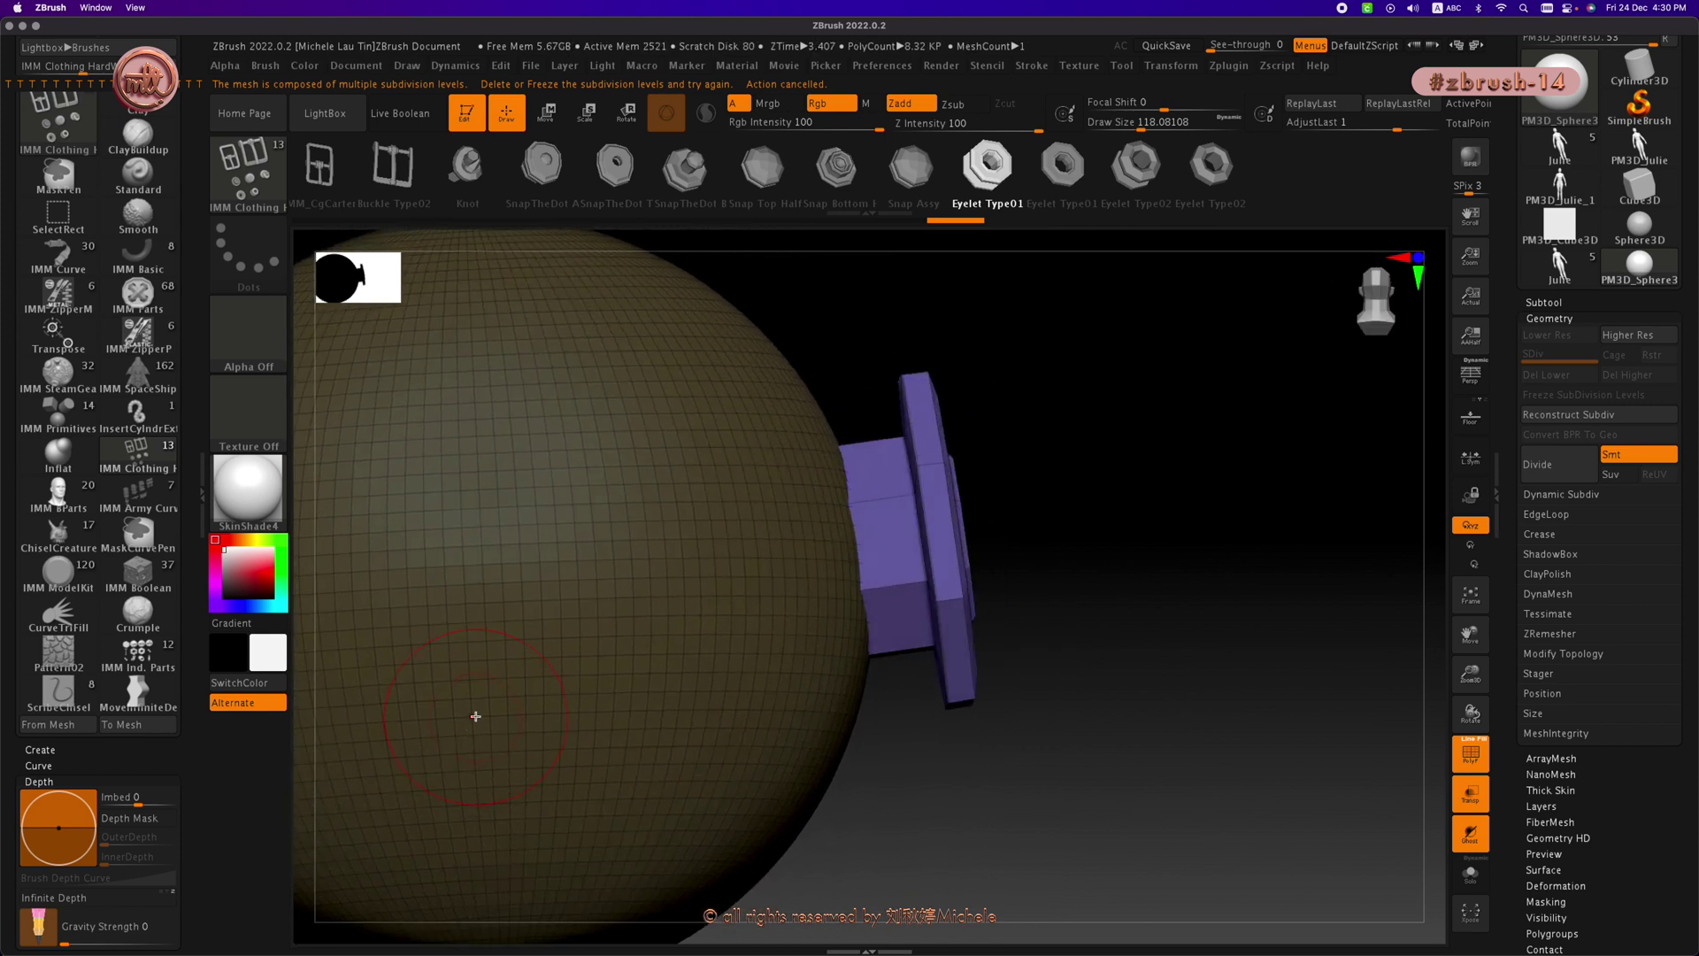
# Step: Undo the eyelet and try inserting it on the sphere's front again with the brush's Imbed depth set to -38
pyautogui.moveTo(179, 762); pyautogui.dragTo(182, 797)
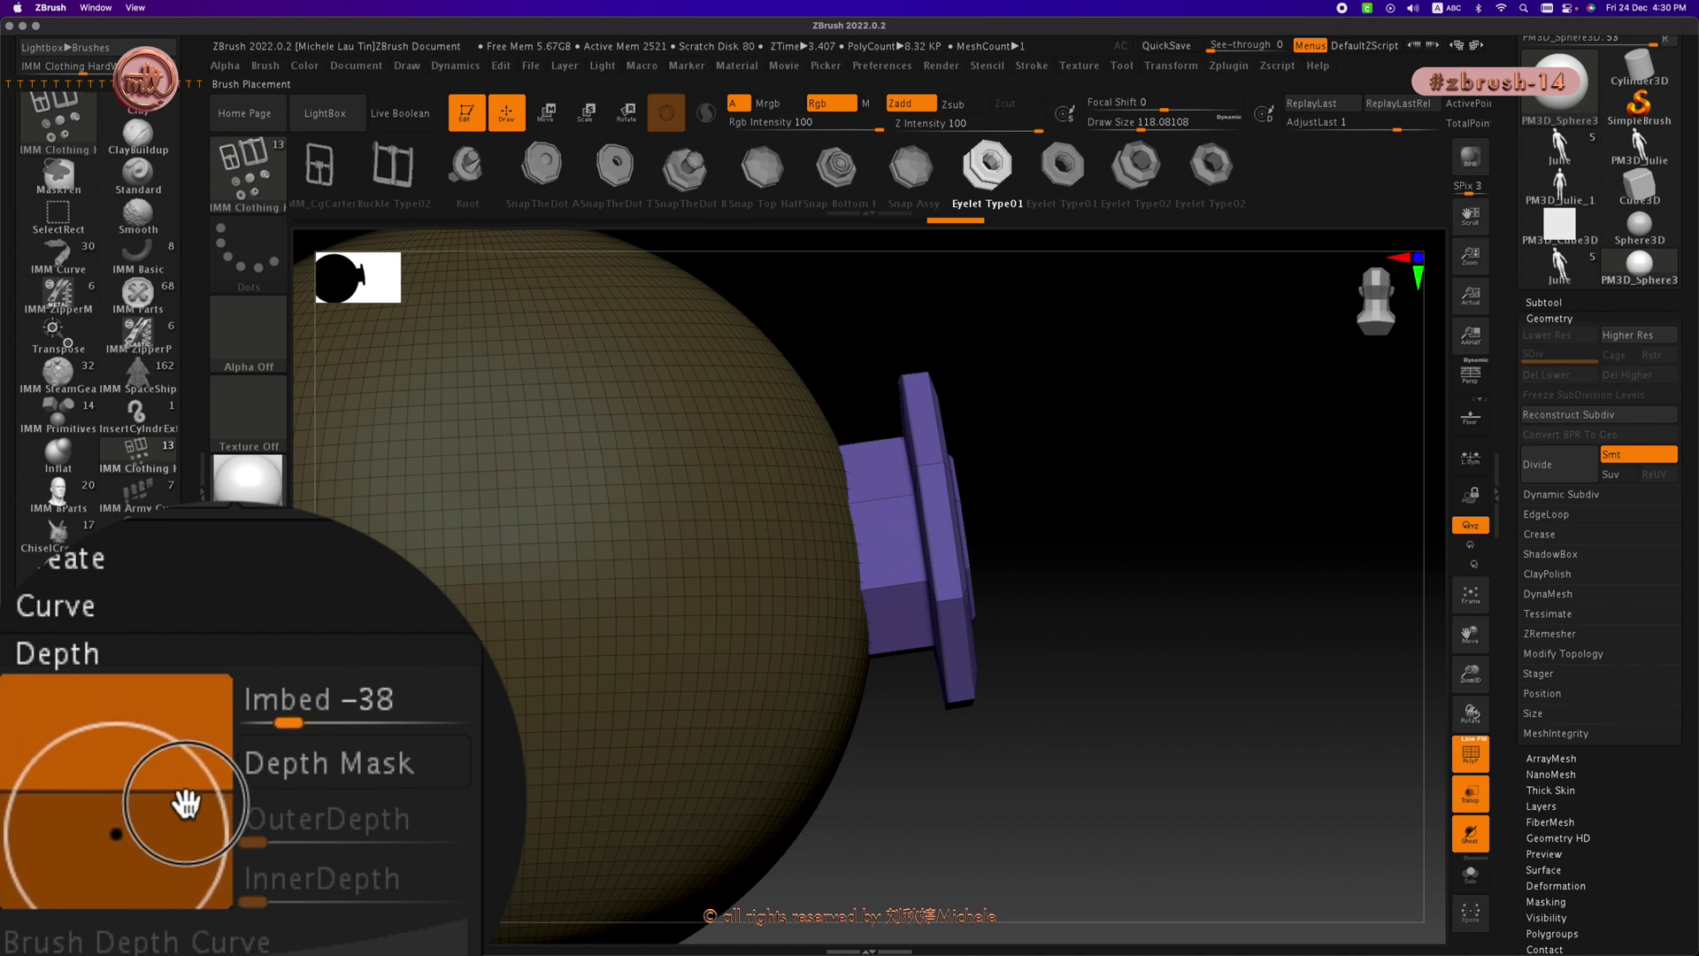
pyautogui.hotkey('ctrl', 'z')
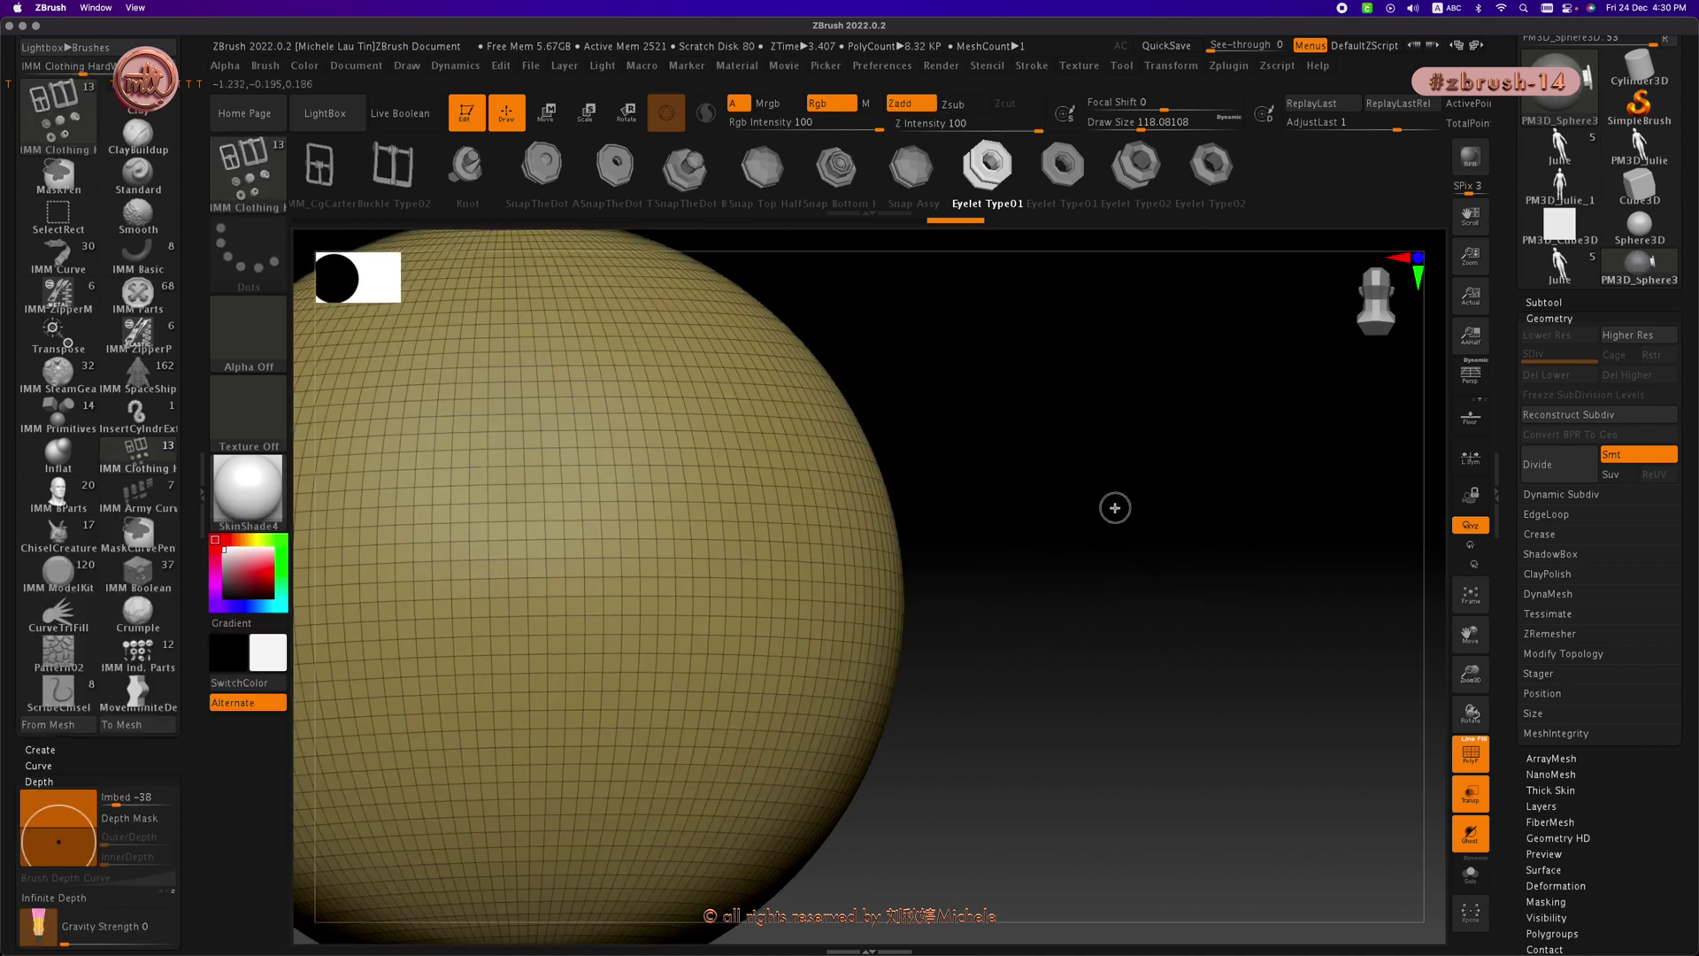
pyautogui.press('f')
pyautogui.moveTo(863, 540); pyautogui.dragTo(866, 778)
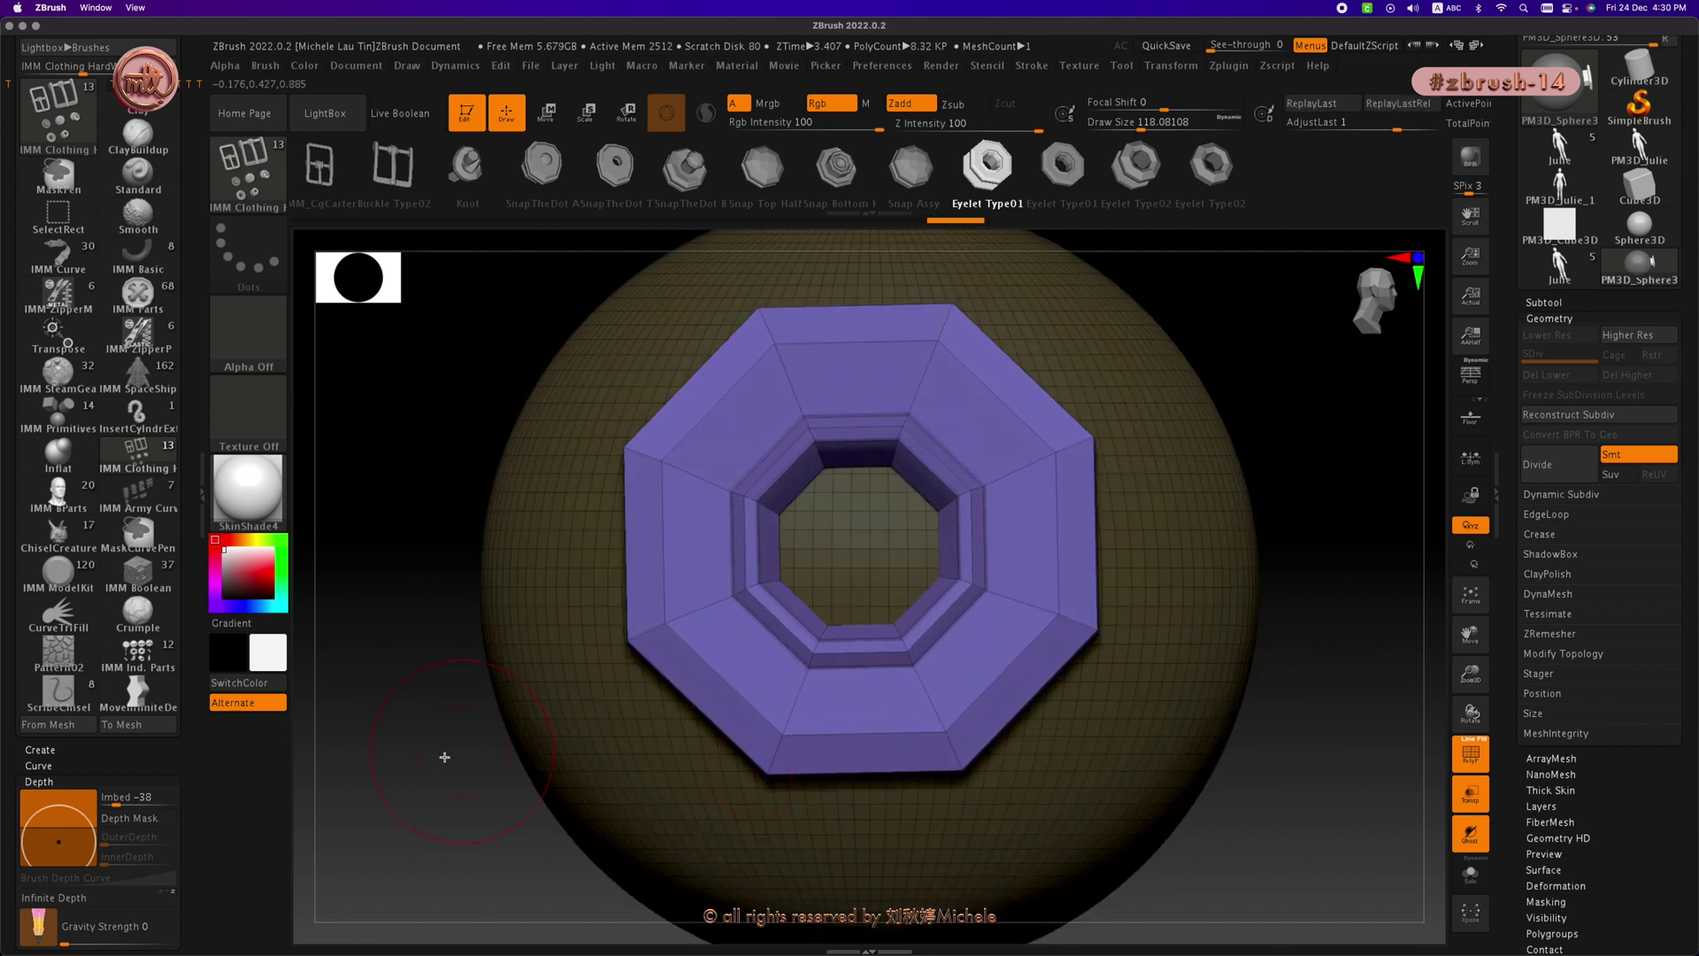
pyautogui.moveTo(443, 755)
pyautogui.mouseDown()
pyautogui.moveTo(520, 740)
pyautogui.moveTo(455, 746)
pyautogui.mouseUp()
pyautogui.hotkey('ctrl', 'z')
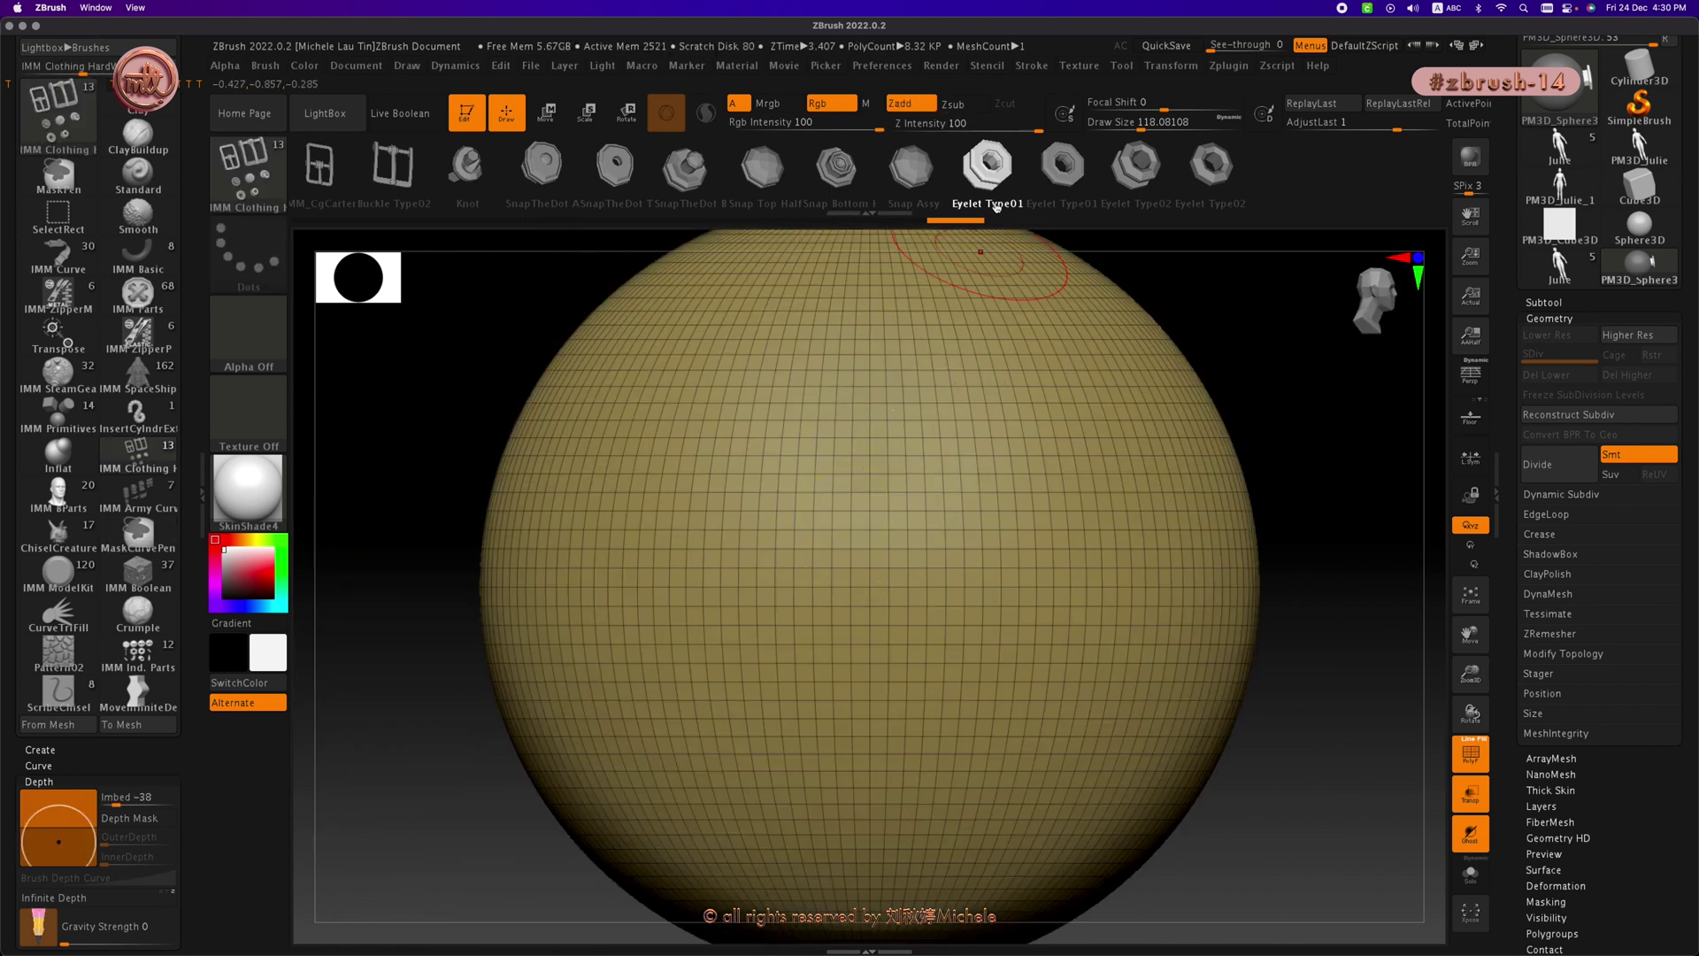
# Step: Turn on Curve Mode in the stroke settings of the IMM Clothing HardW brush
pyautogui.click(1032, 68)
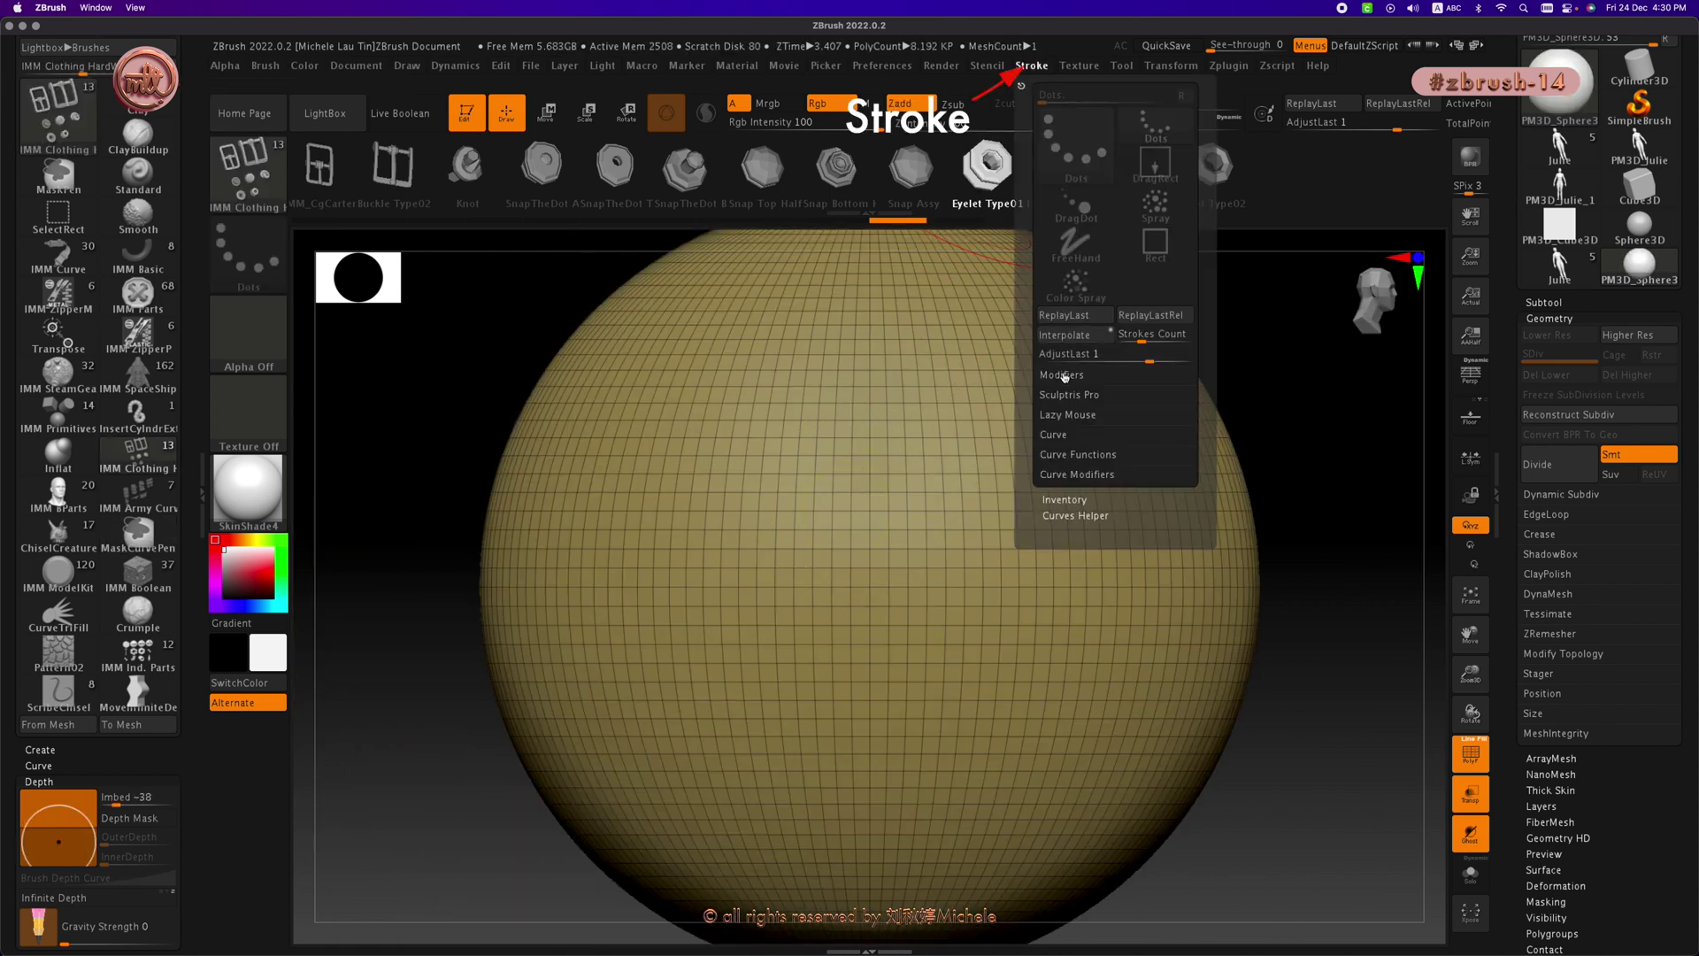
pyautogui.click(1057, 435)
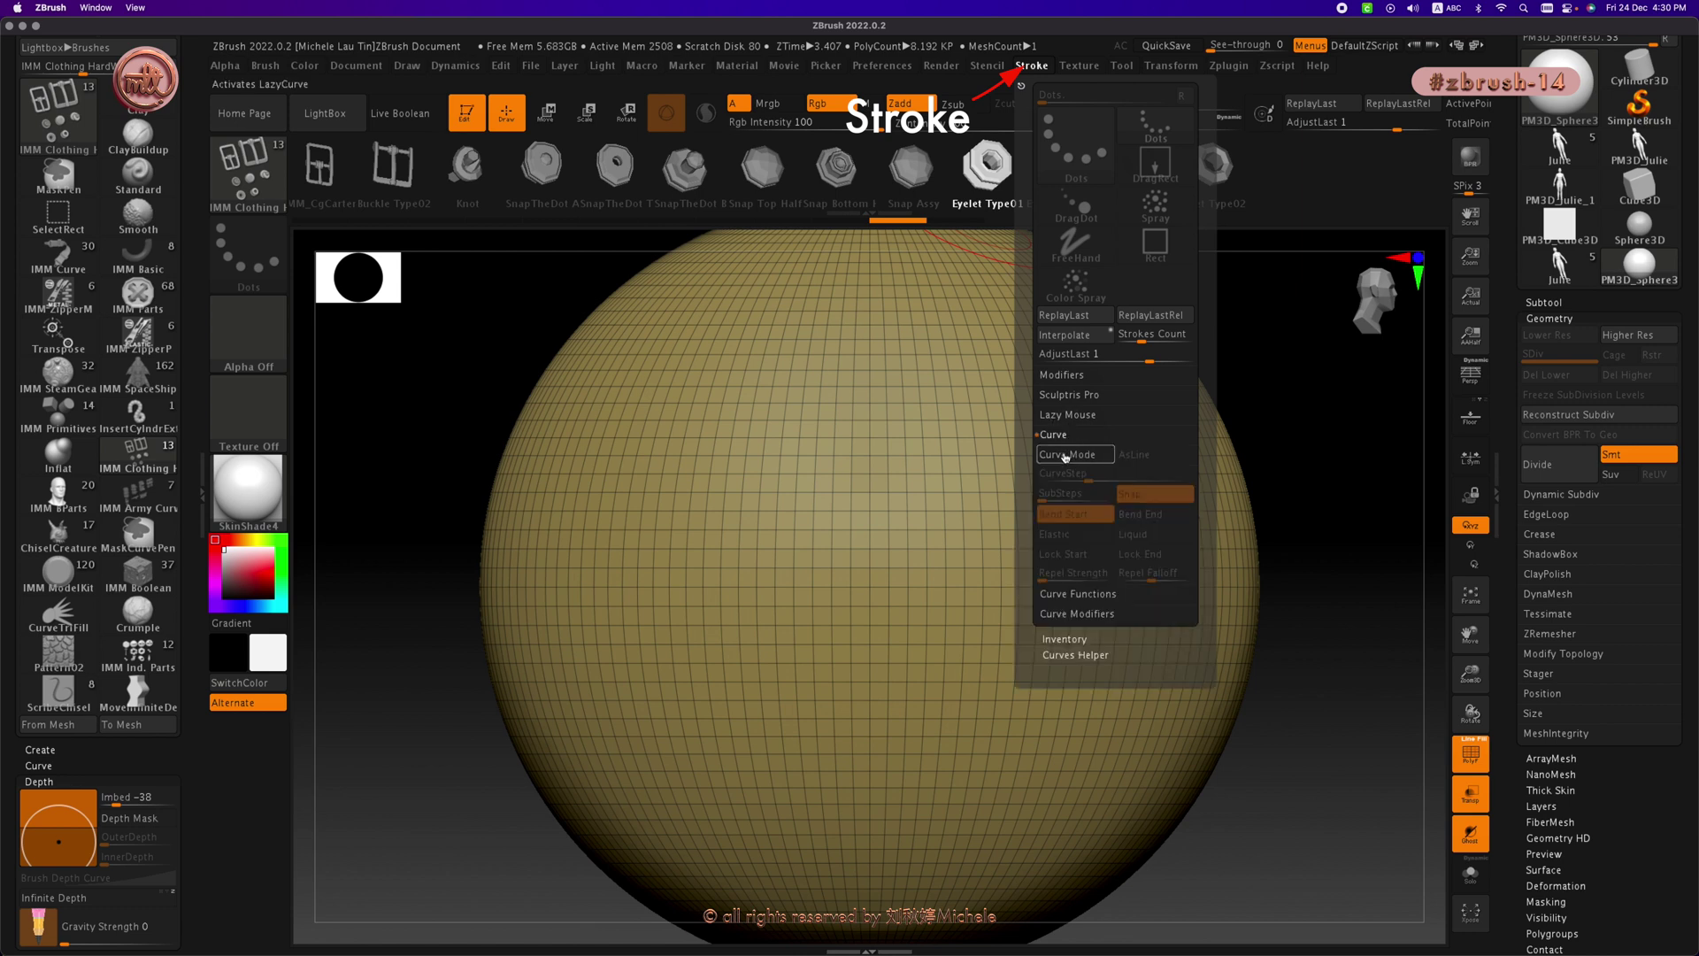
pyautogui.click(1065, 457)
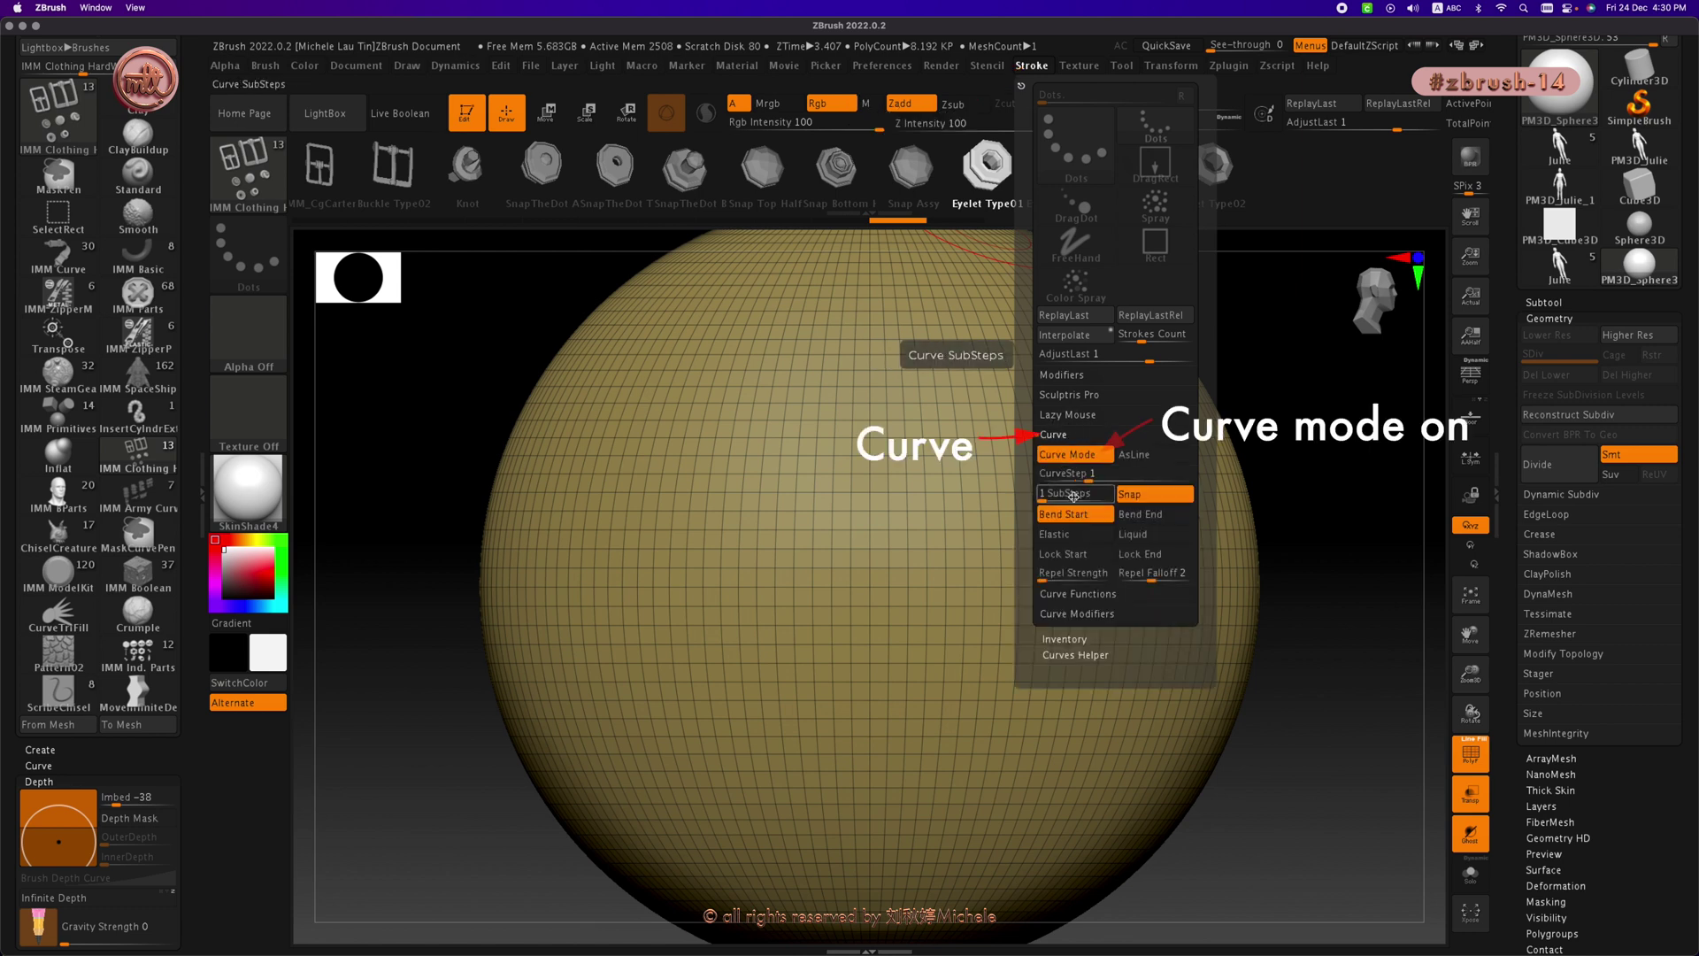
pyautogui.click(1060, 435)
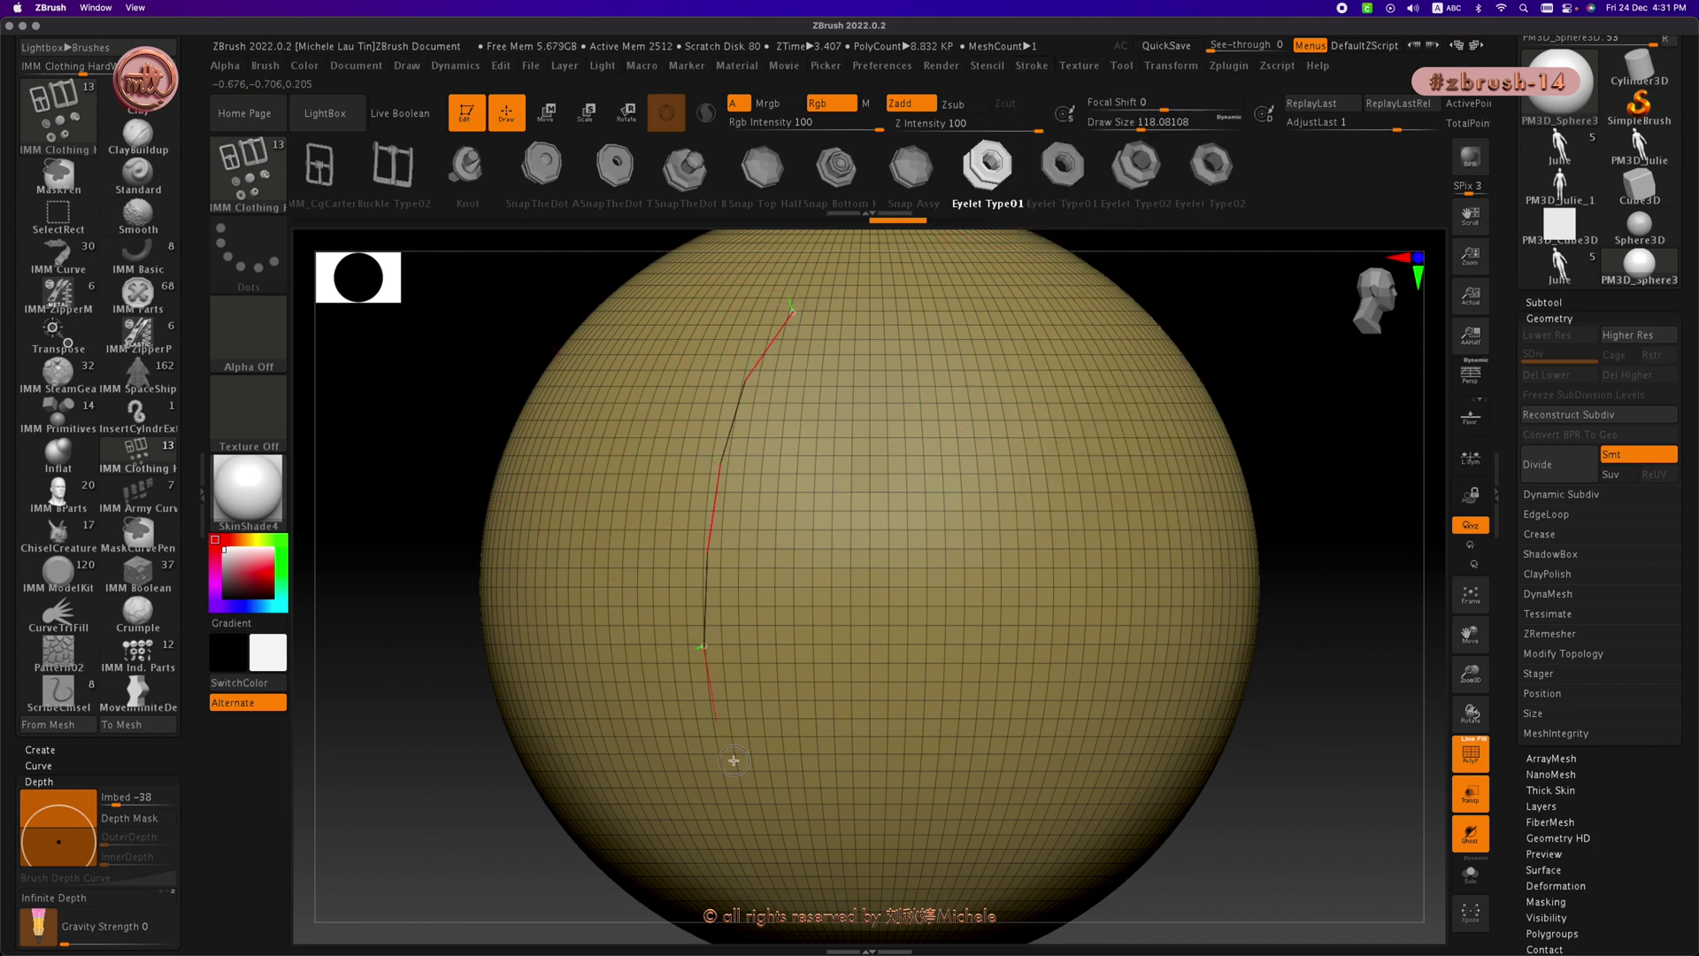
# Step: Draw a vertical curve of eyelets down the sphere's front and adjust their Imbed depth to -18 and finally -11
pyautogui.moveTo(788, 886); pyautogui.dragTo(789, 887)
pyautogui.moveTo(398, 737); pyautogui.dragTo(353, 740)
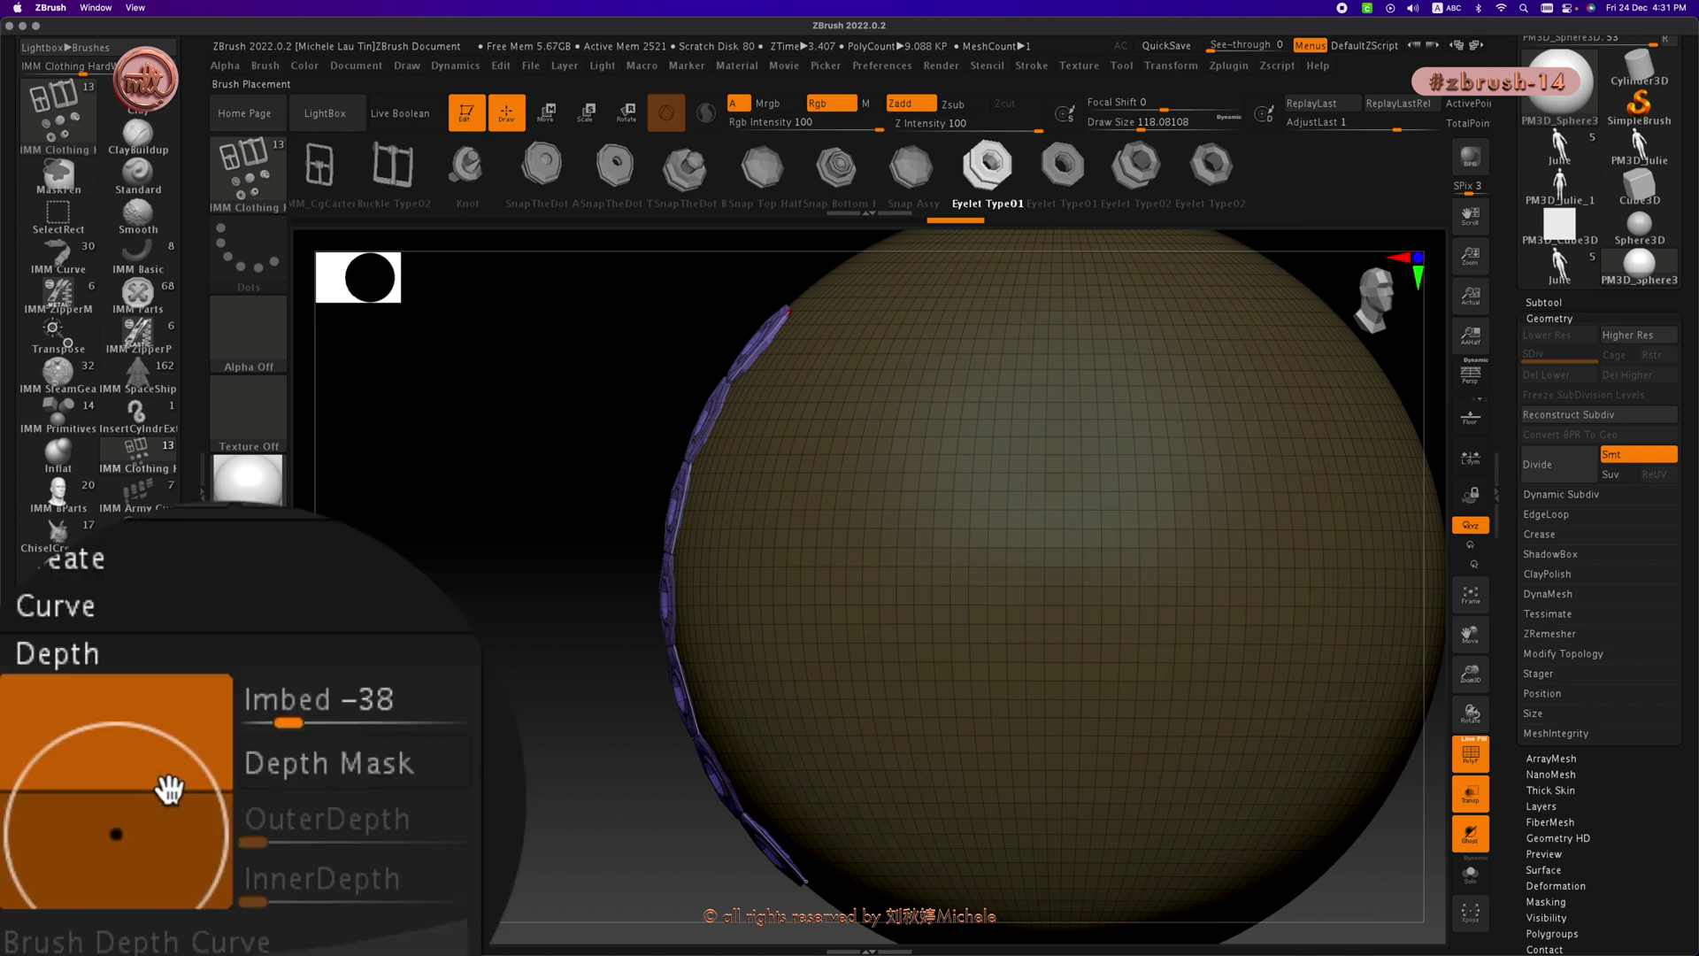
pyautogui.moveTo(169, 789); pyautogui.dragTo(168, 766)
pyautogui.moveTo(508, 626); pyautogui.dragTo(431, 567)
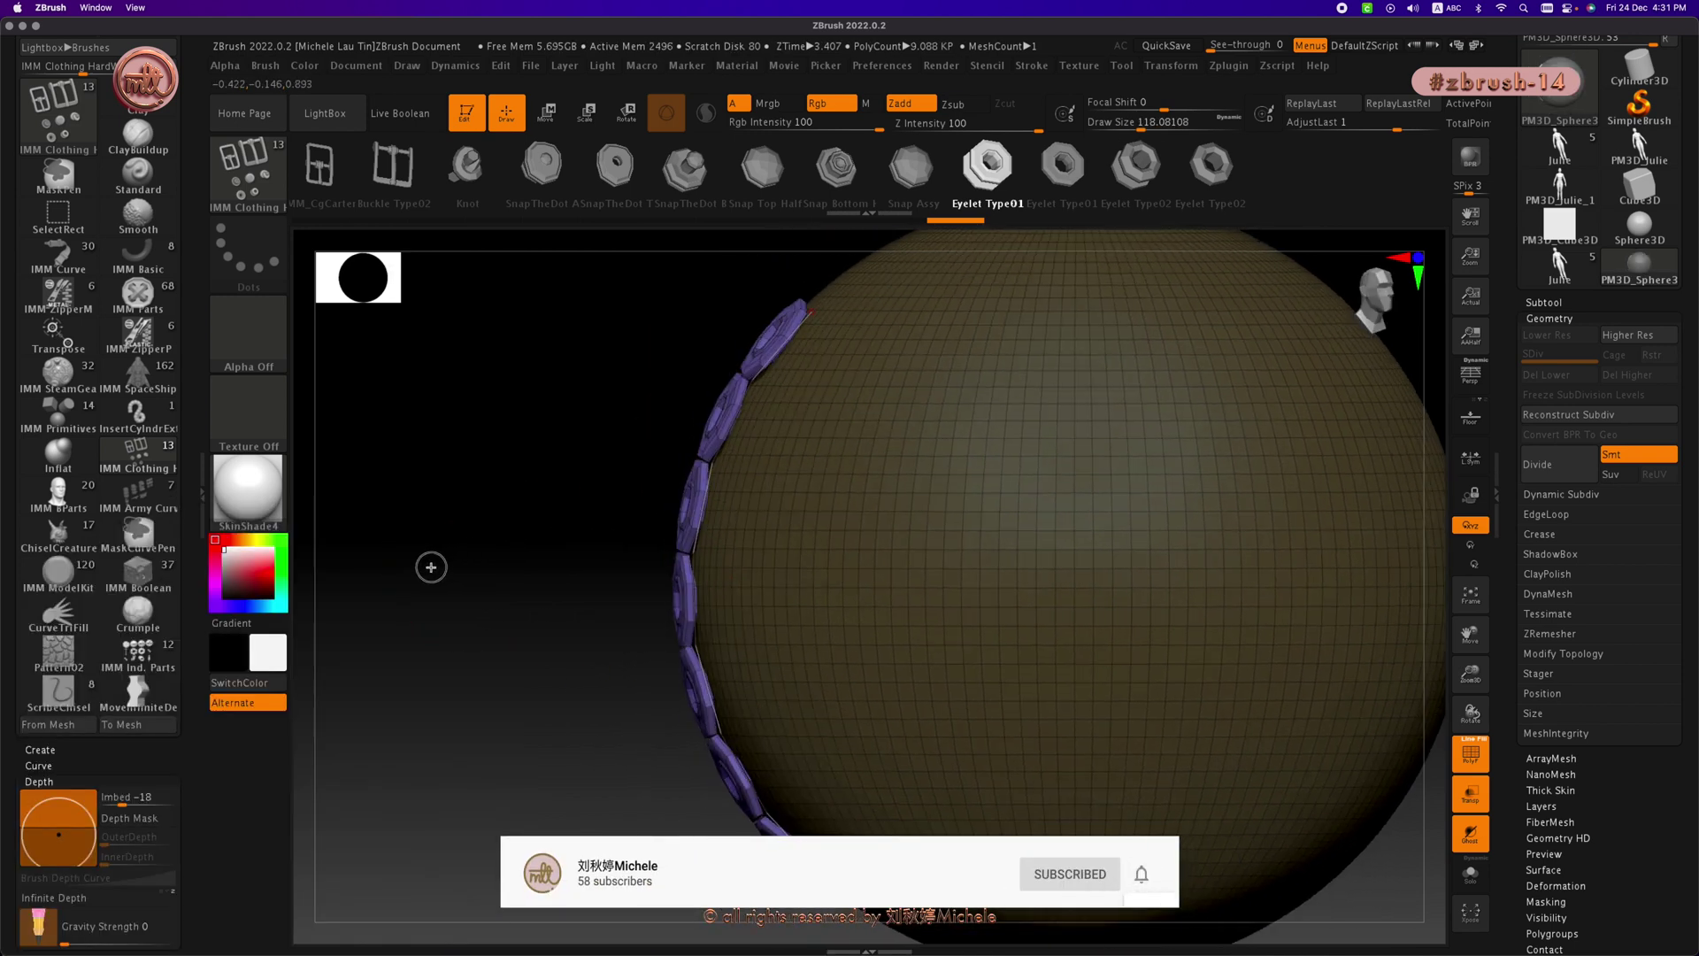
pyautogui.moveTo(551, 547); pyautogui.dragTo(515, 557)
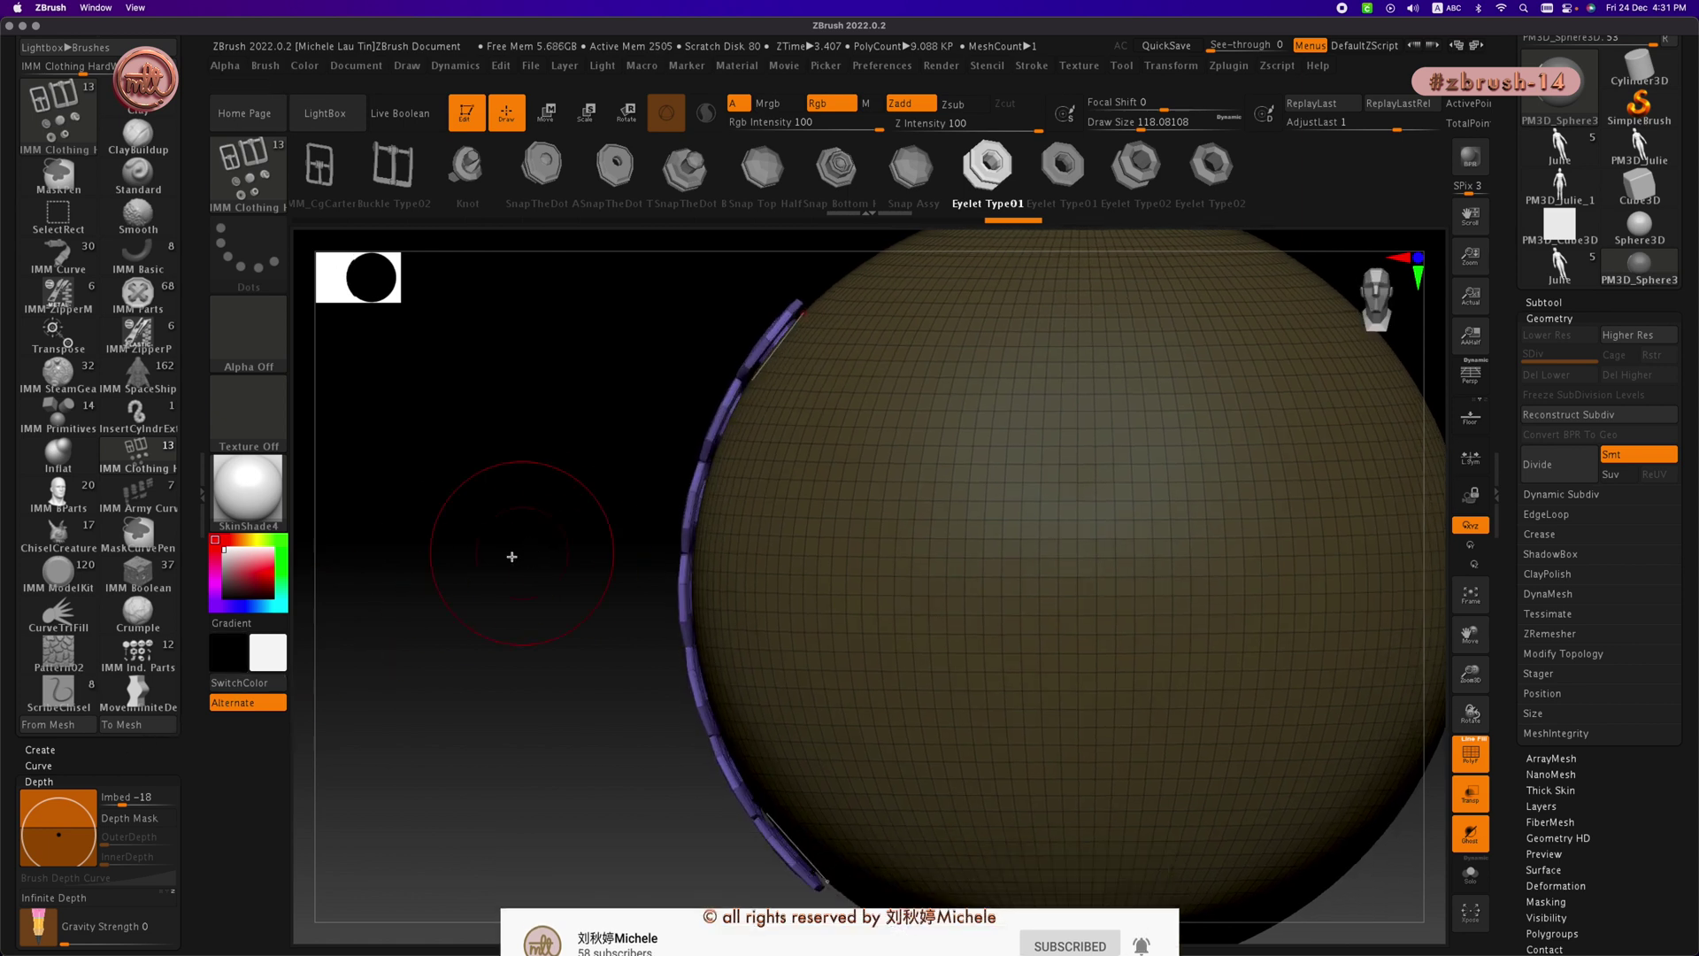
pyautogui.moveTo(57, 816); pyautogui.dragTo(58, 826)
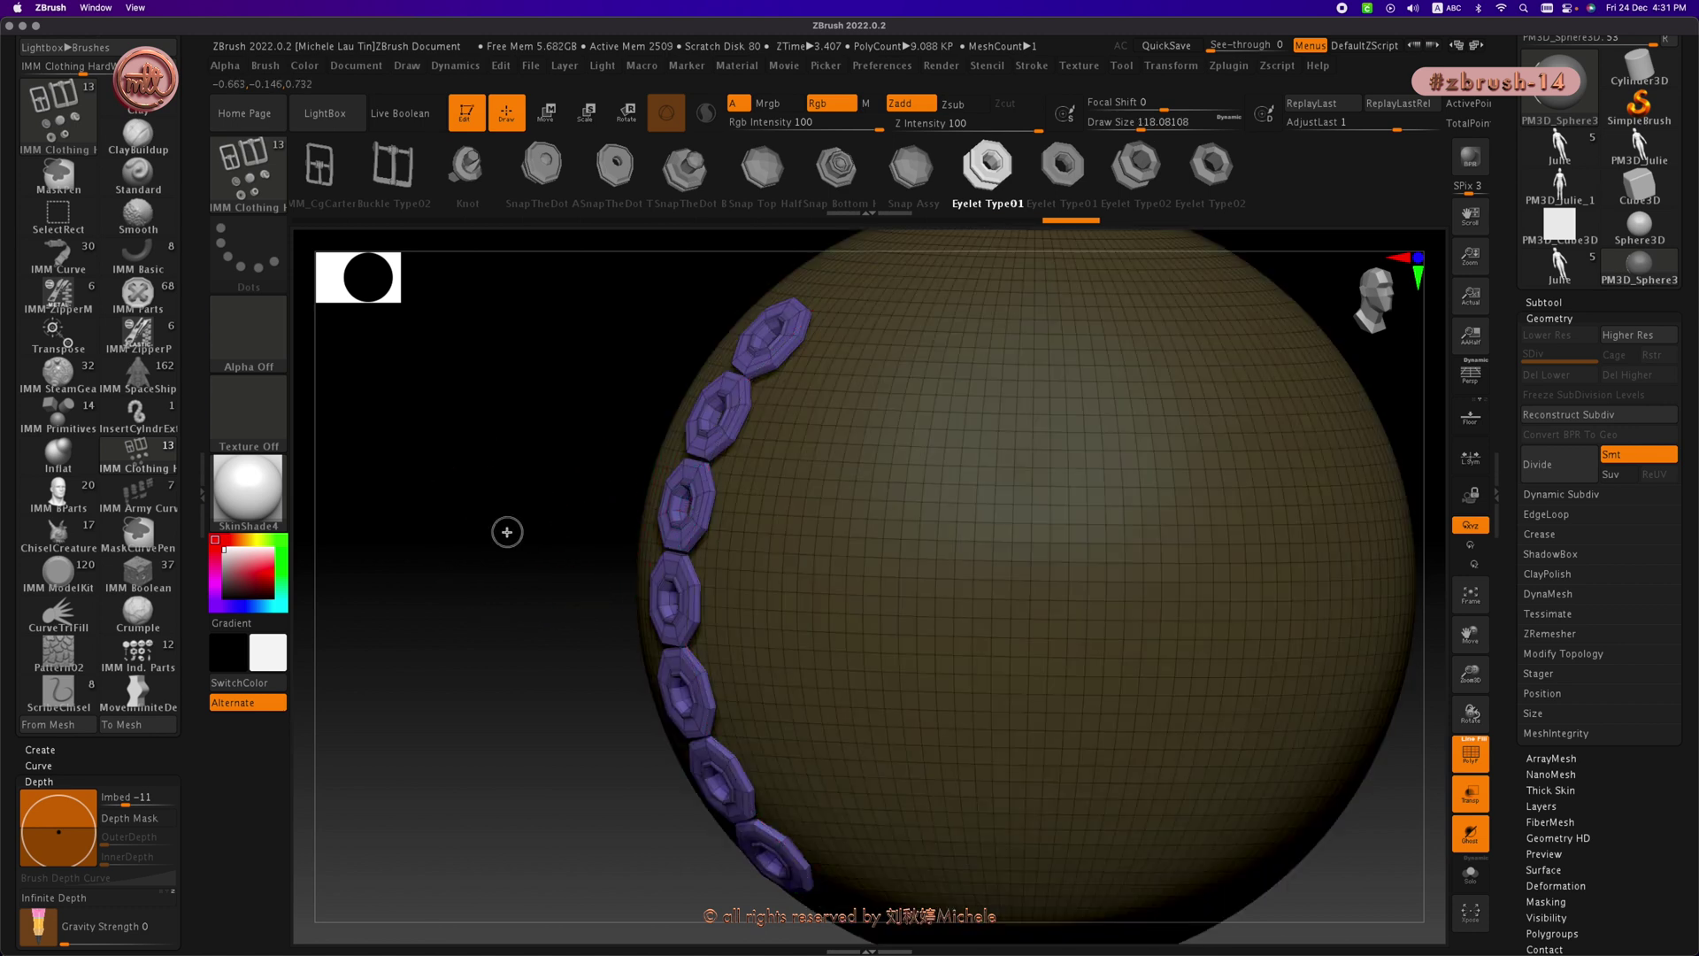
# Step: Choose the IMM Army Curves brush's Timing Chain mesh and draw a vertical chain down the front of the sphere
pyautogui.press('b')
pyautogui.press('i')
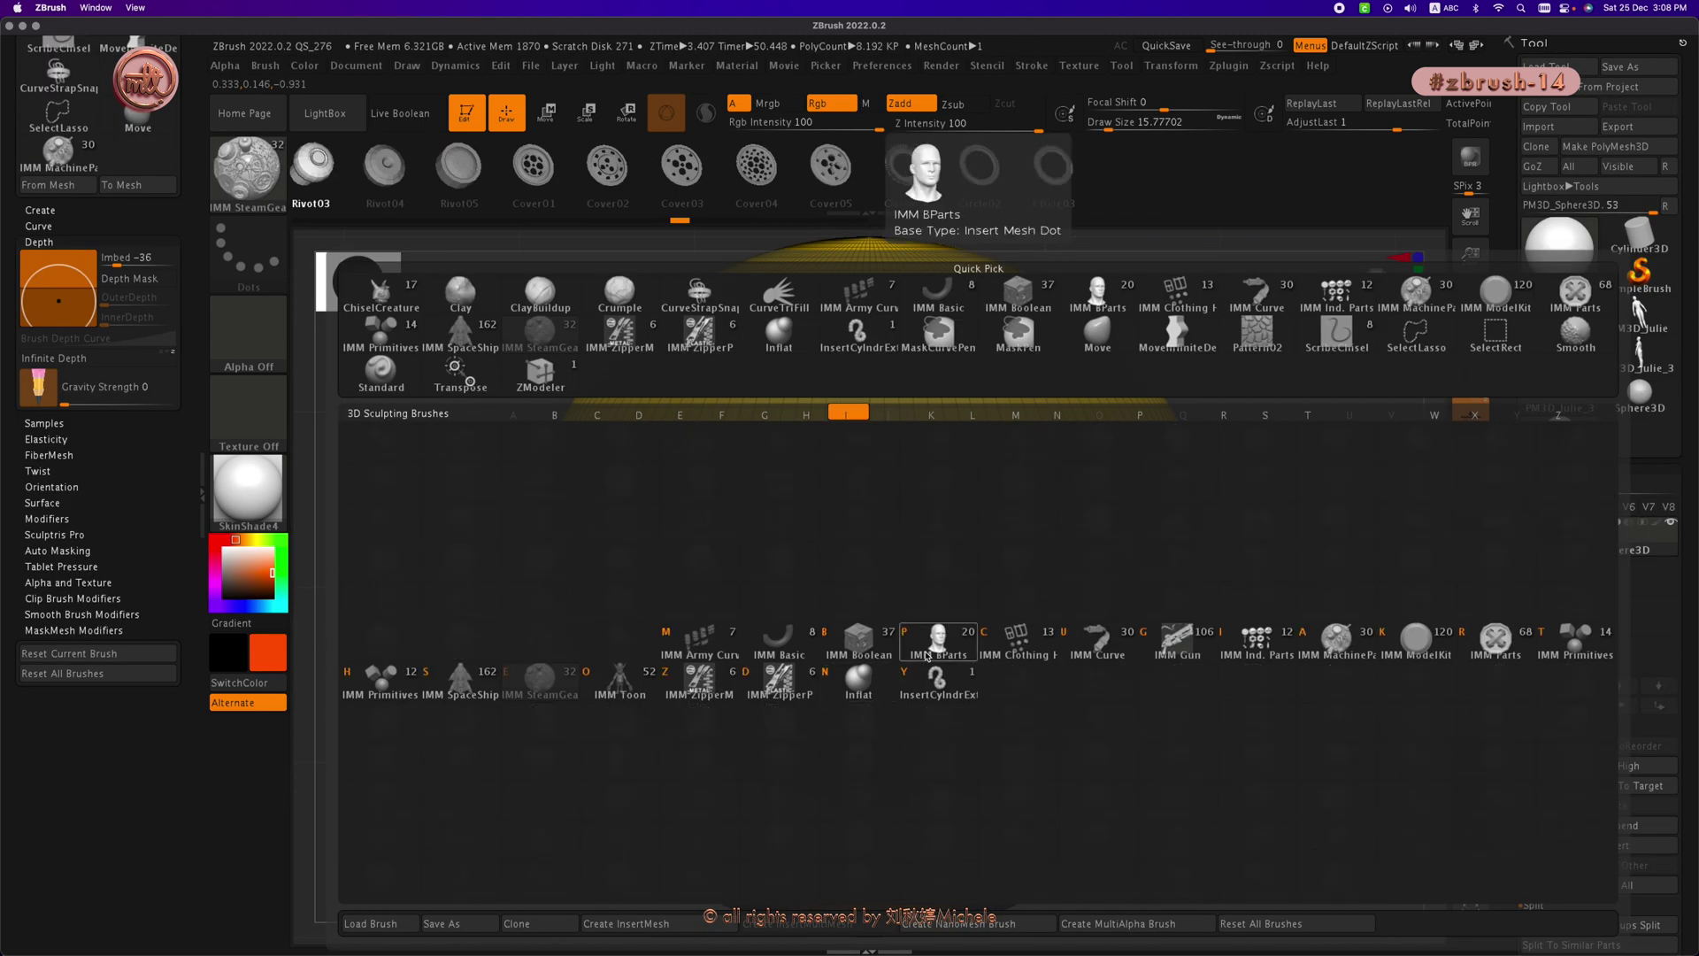
pyautogui.click(708, 647)
pyautogui.click(549, 168)
pyautogui.moveTo(865, 355); pyautogui.dragTo(853, 851)
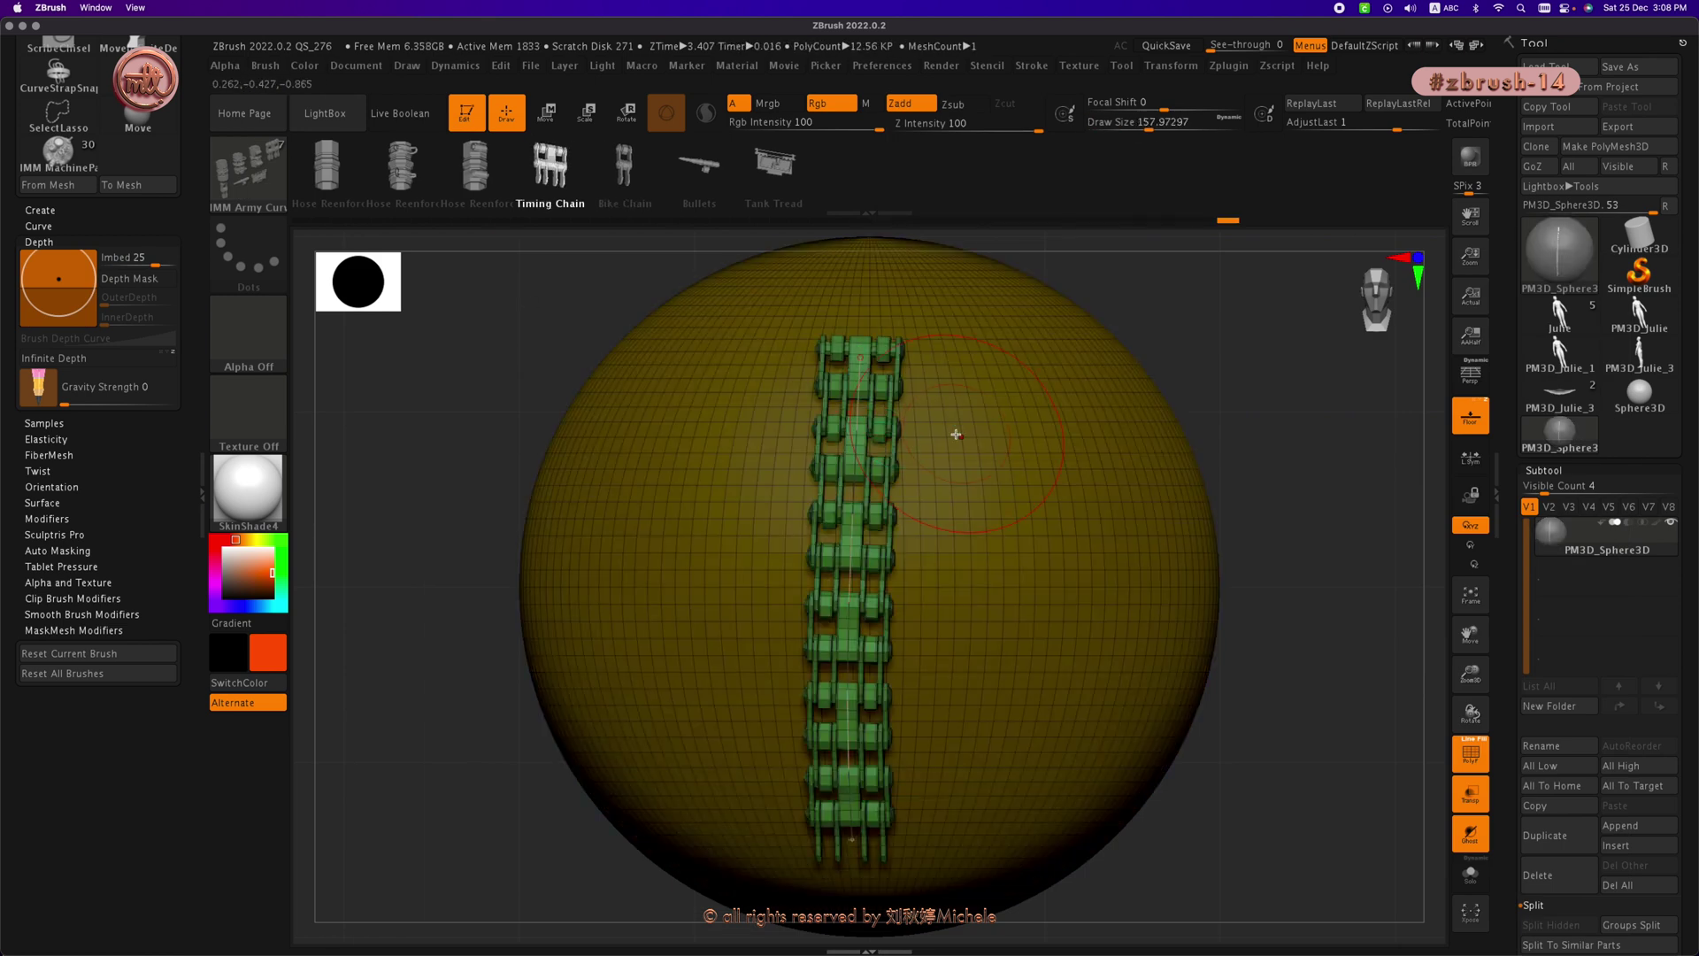
pyautogui.moveTo(1274, 425); pyautogui.dragTo(1097, 425)
# Step: Choose the IMM Basic brush's cylinder mesh, try to insert it on the sphere, and undo the last two changes
pyautogui.click(869, 404)
pyautogui.press('b')
pyautogui.press('i')
pyautogui.press('b')
pyautogui.click(478, 168)
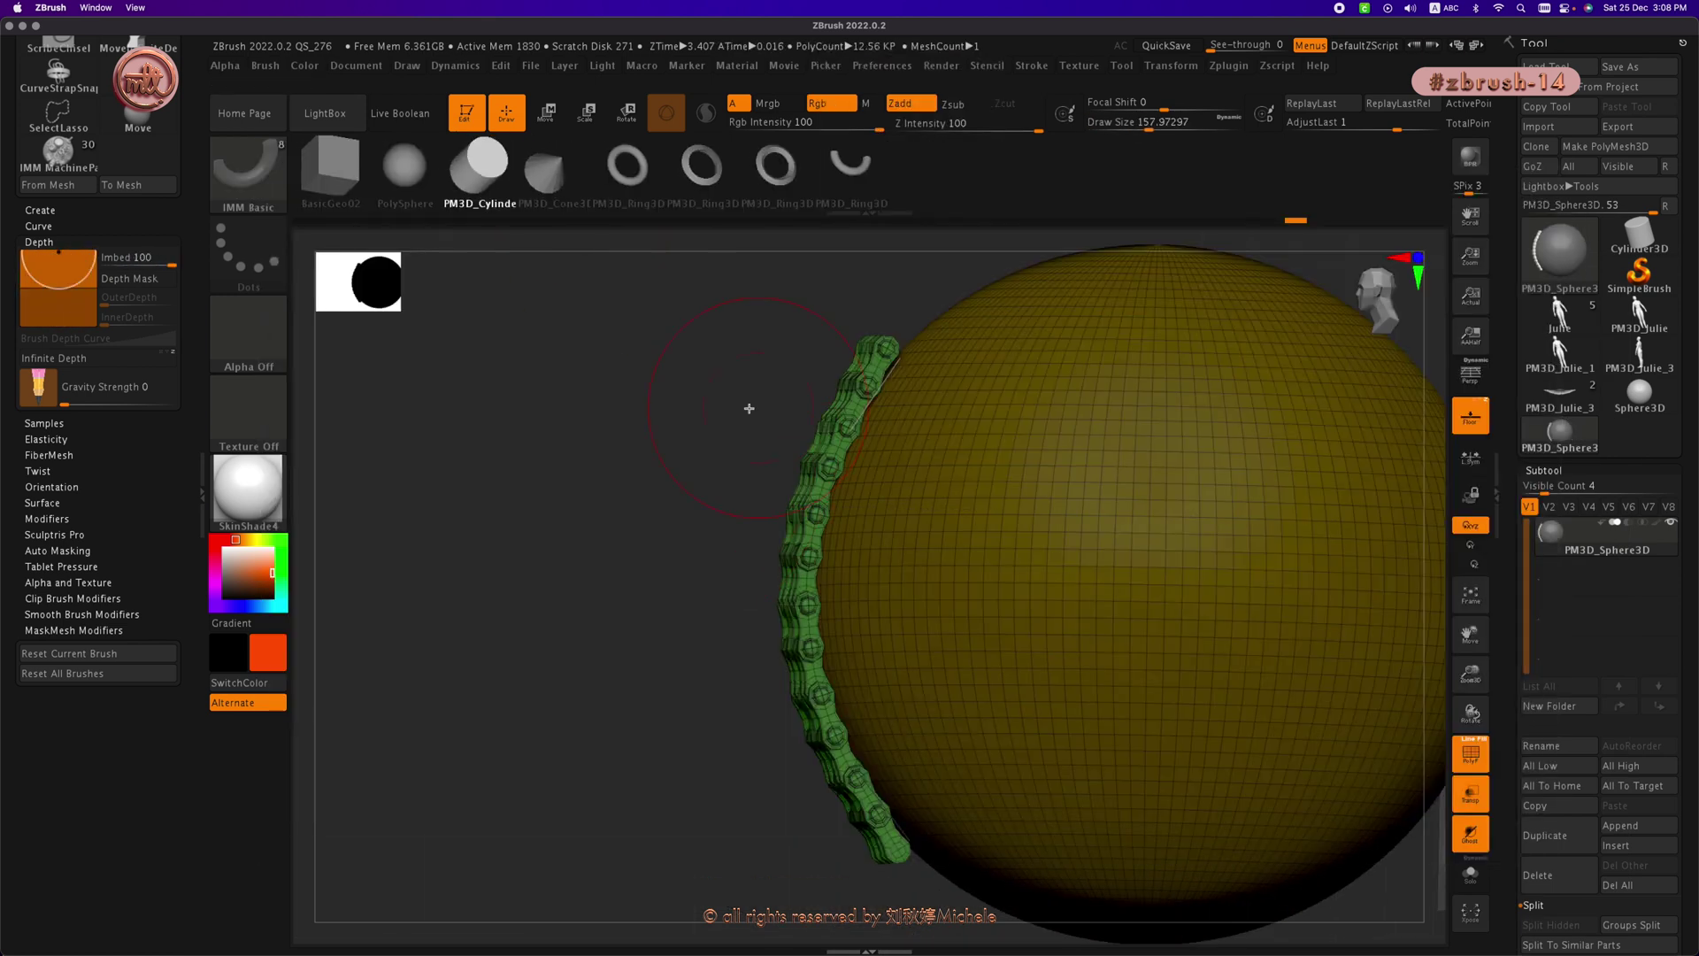
pyautogui.moveTo(747, 406)
pyautogui.mouseDown()
pyautogui.moveTo(863, 447)
pyautogui.moveTo(938, 504)
pyautogui.mouseUp()
pyautogui.hotkey('ctrl', 'z')
pyautogui.hotkey('ctrl', 'z')
# Step: Lower the IMM Basic brush's Imbed depth, try inserting its mesh on the sphere again, and undo the test inserts
pyautogui.moveTo(1274, 442); pyautogui.dragTo(885, 442)
pyautogui.moveTo(58, 253); pyautogui.dragTo(59, 281)
pyautogui.hotkey('ctrl', 'z')
pyautogui.moveTo(495, 531); pyautogui.dragTo(867, 575)
pyautogui.moveTo(1274, 497); pyautogui.dragTo(831, 497)
pyautogui.hotkey('ctrl', 'z')
pyautogui.hotkey('ctrl', 'z')
pyautogui.hotkey('ctrl', 'z')
# Step: Switch to the IMM BParts brush with its Lips02 mesh for the sphere
pyautogui.press('b')
pyautogui.press('b')
pyautogui.press('i')
pyautogui.press('ctrl')
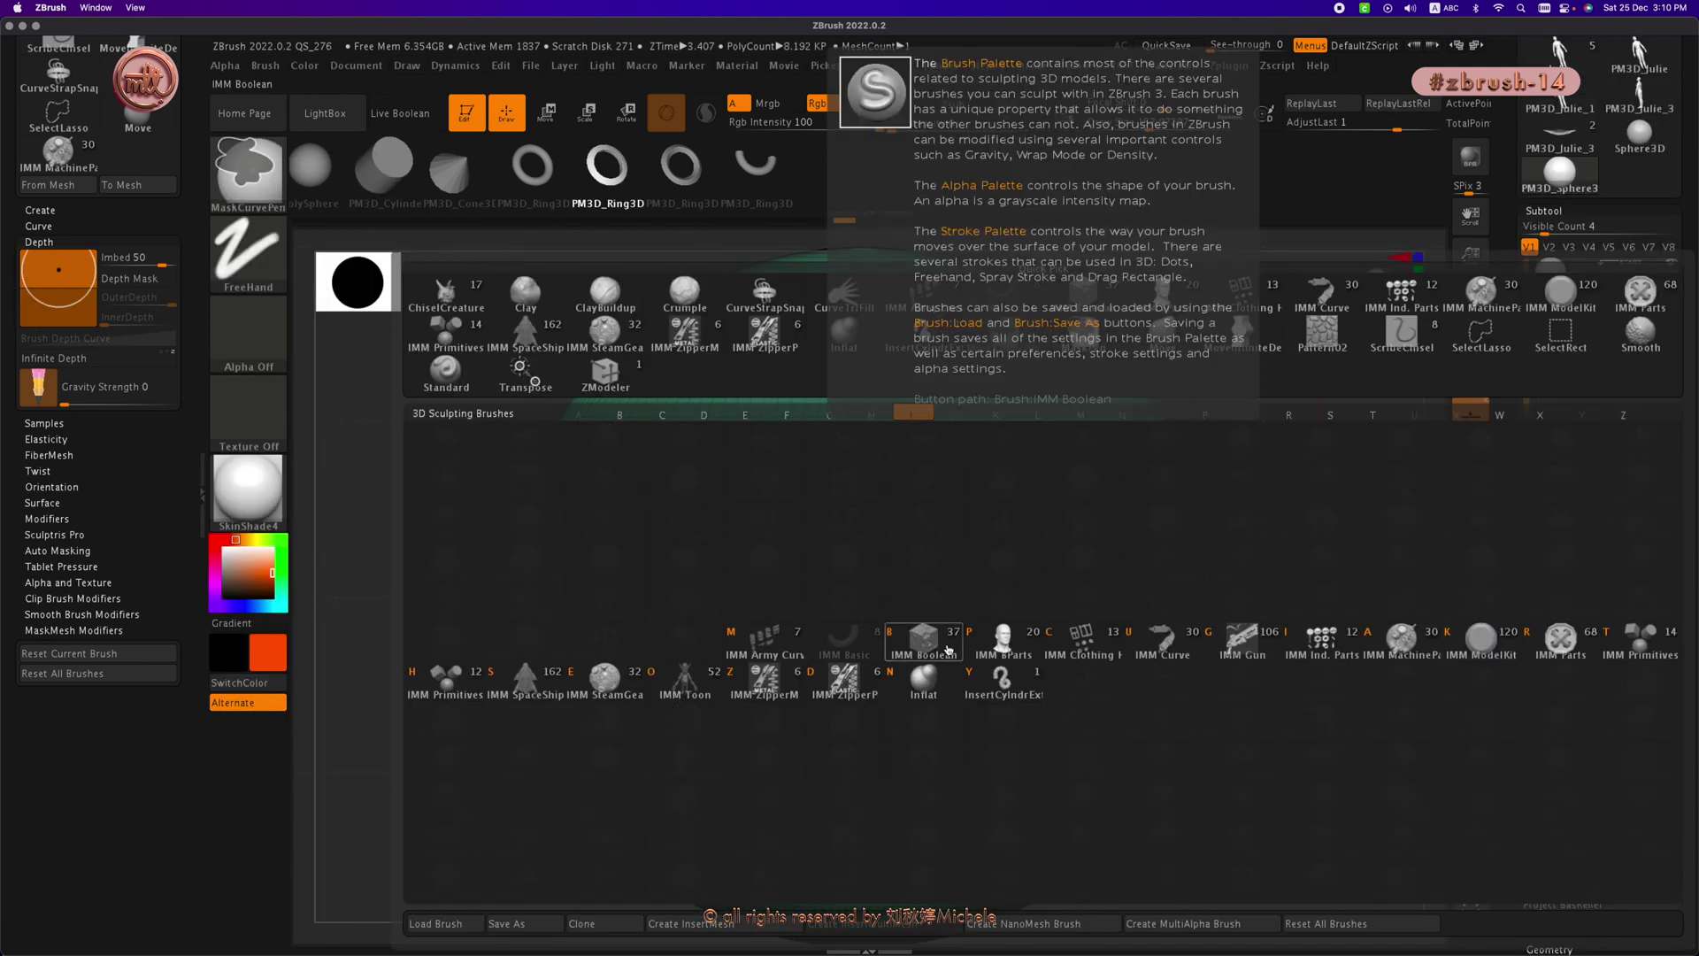
pyautogui.click(1002, 637)
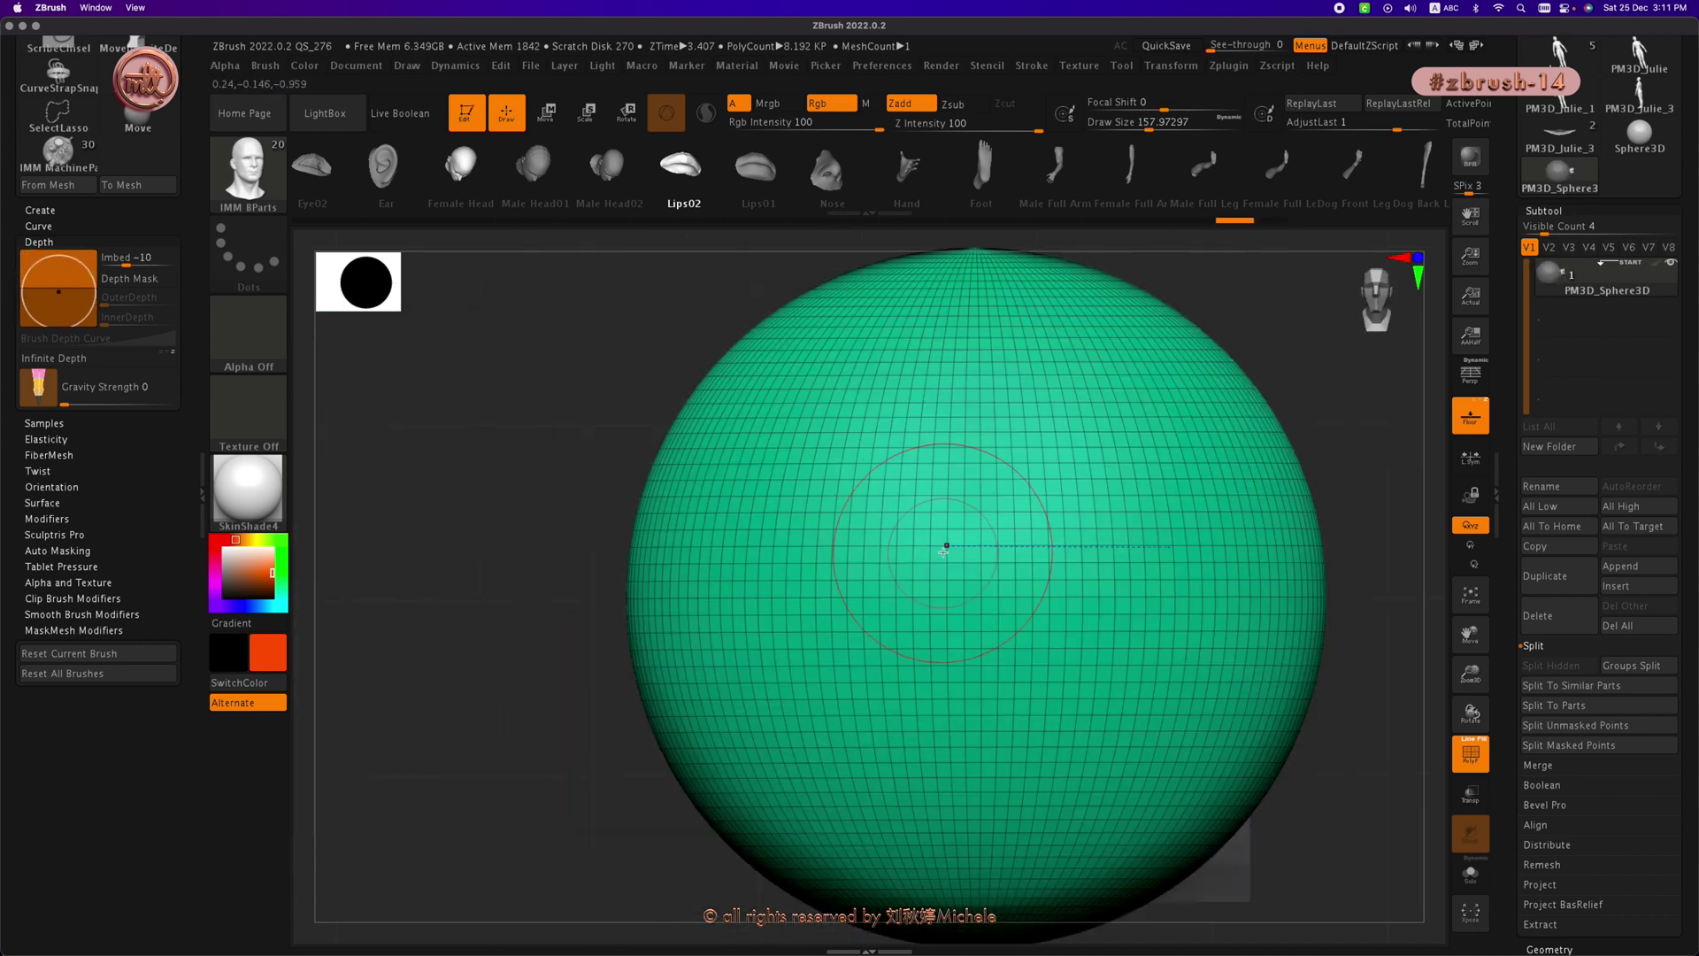
# Step: Switch to the IMM Parts brush and pick its Mechanical 17 mesh
pyautogui.press('b')
pyautogui.press('i')
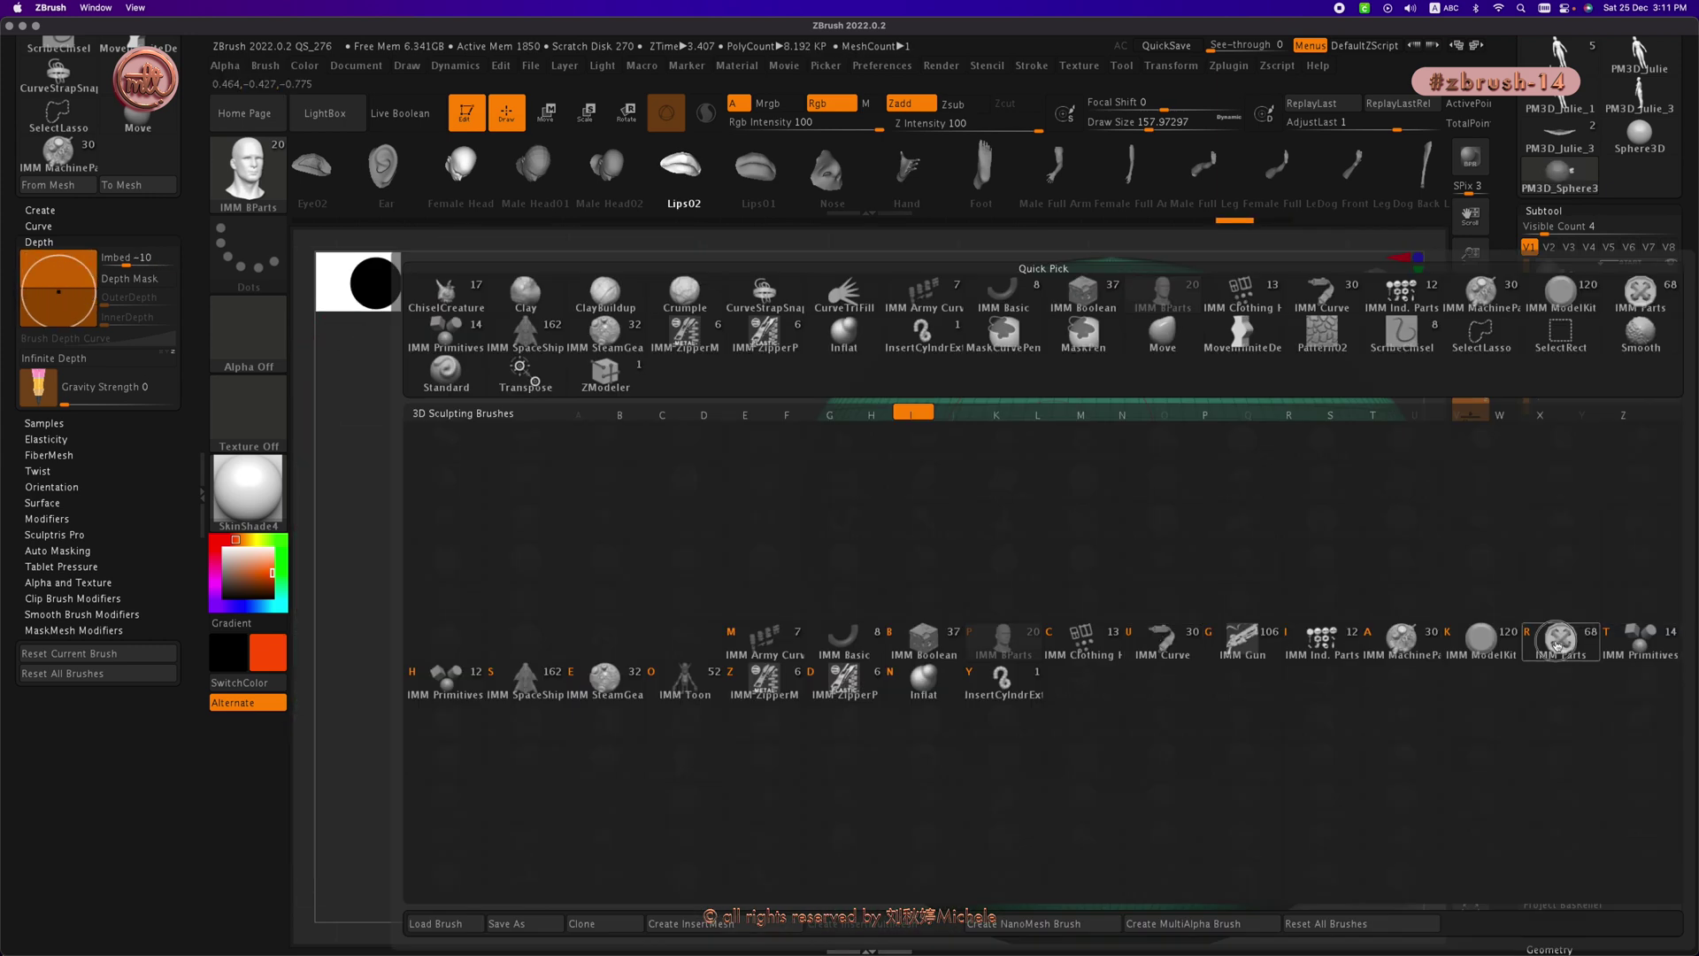
pyautogui.click(1560, 639)
pyautogui.moveTo(767, 209); pyautogui.dragTo(1119, 196)
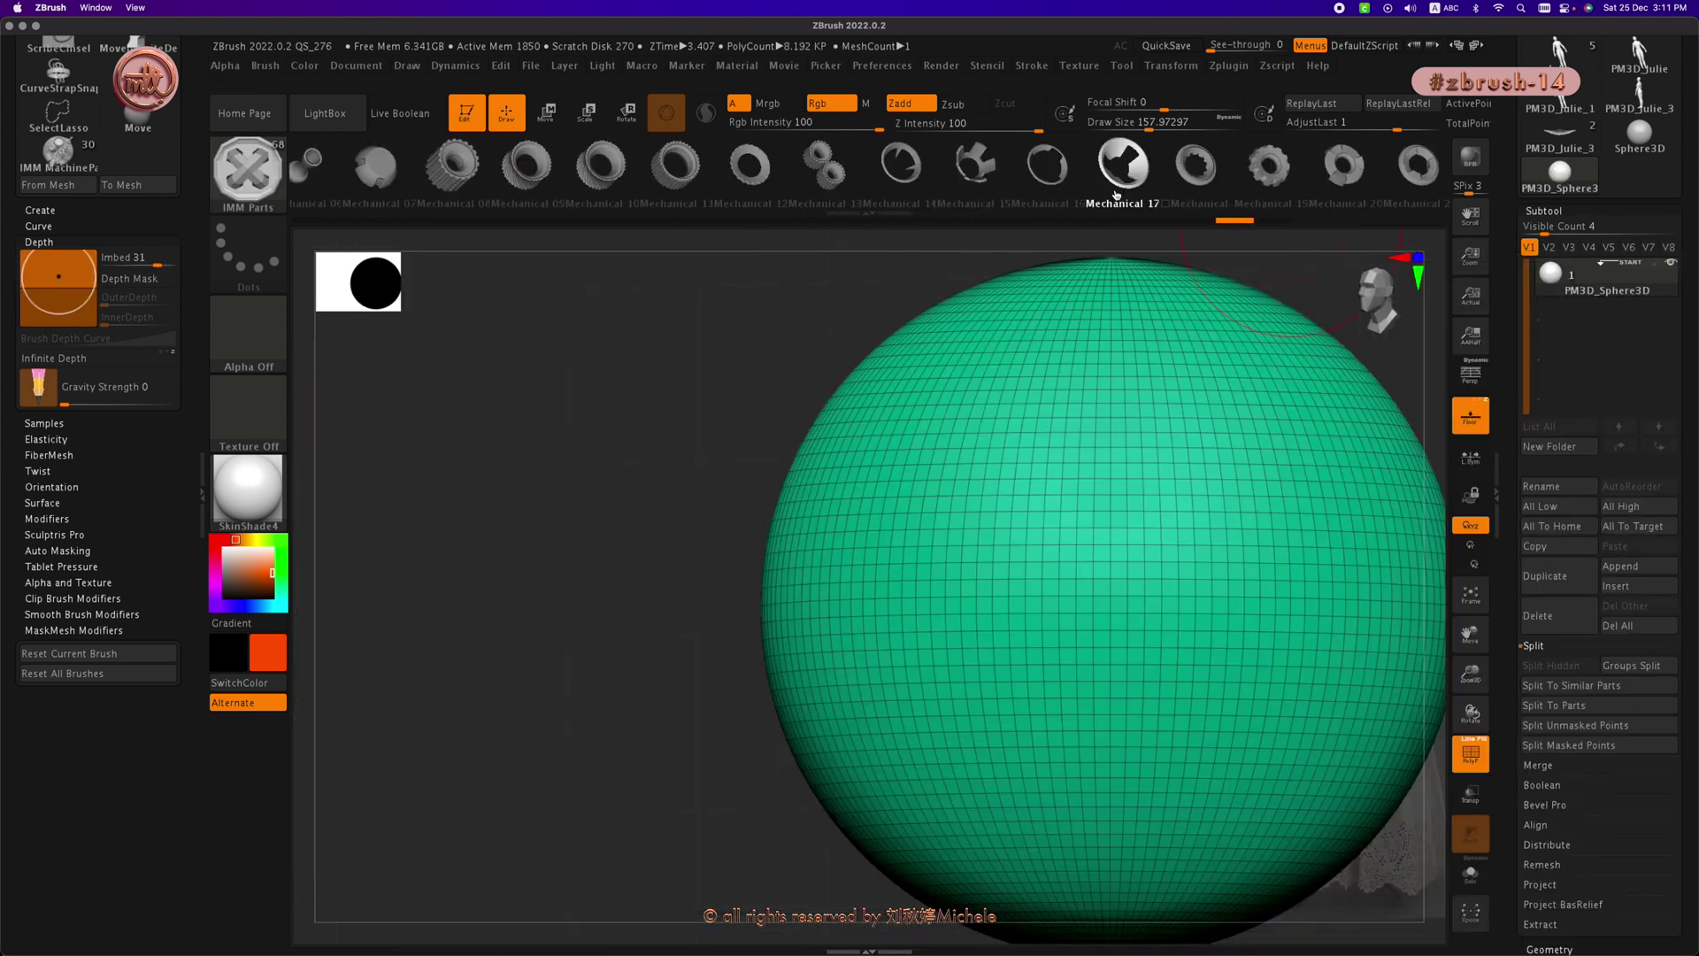
# Step: Switch to the IMM ZipperP brush and draw a vertical Closed-Zipper curve on the sphere
pyautogui.press('b')
pyautogui.press('i')
pyautogui.press('d')
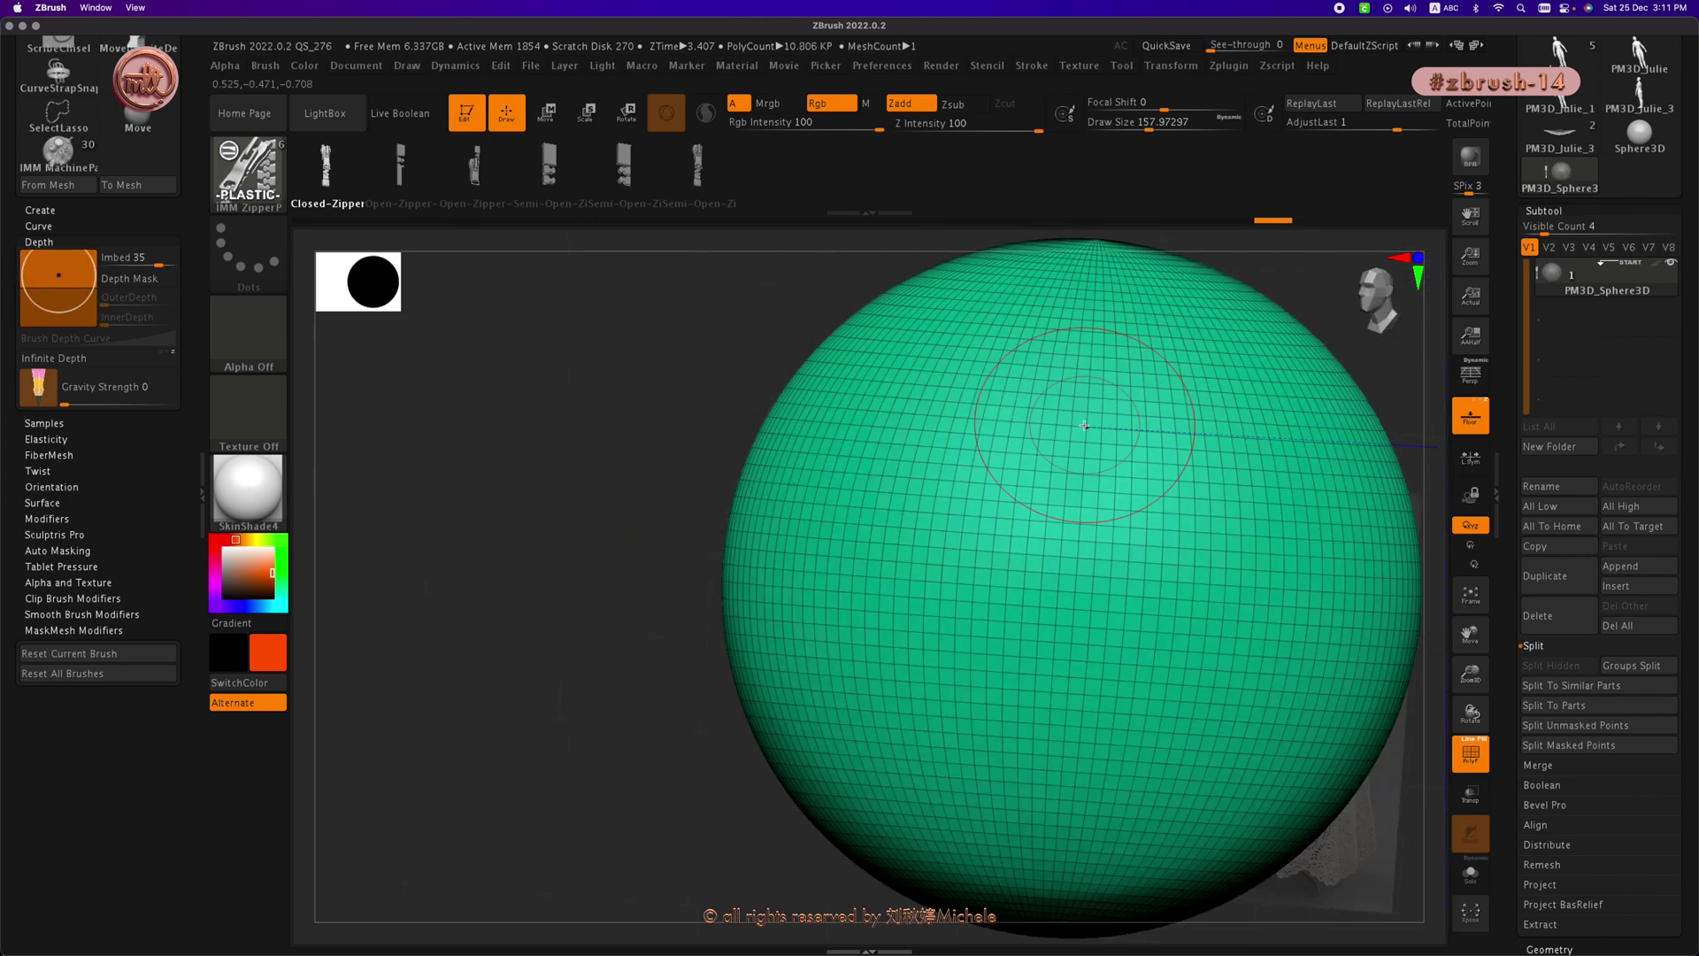
pyautogui.moveTo(672, 367); pyautogui.dragTo(672, 757)
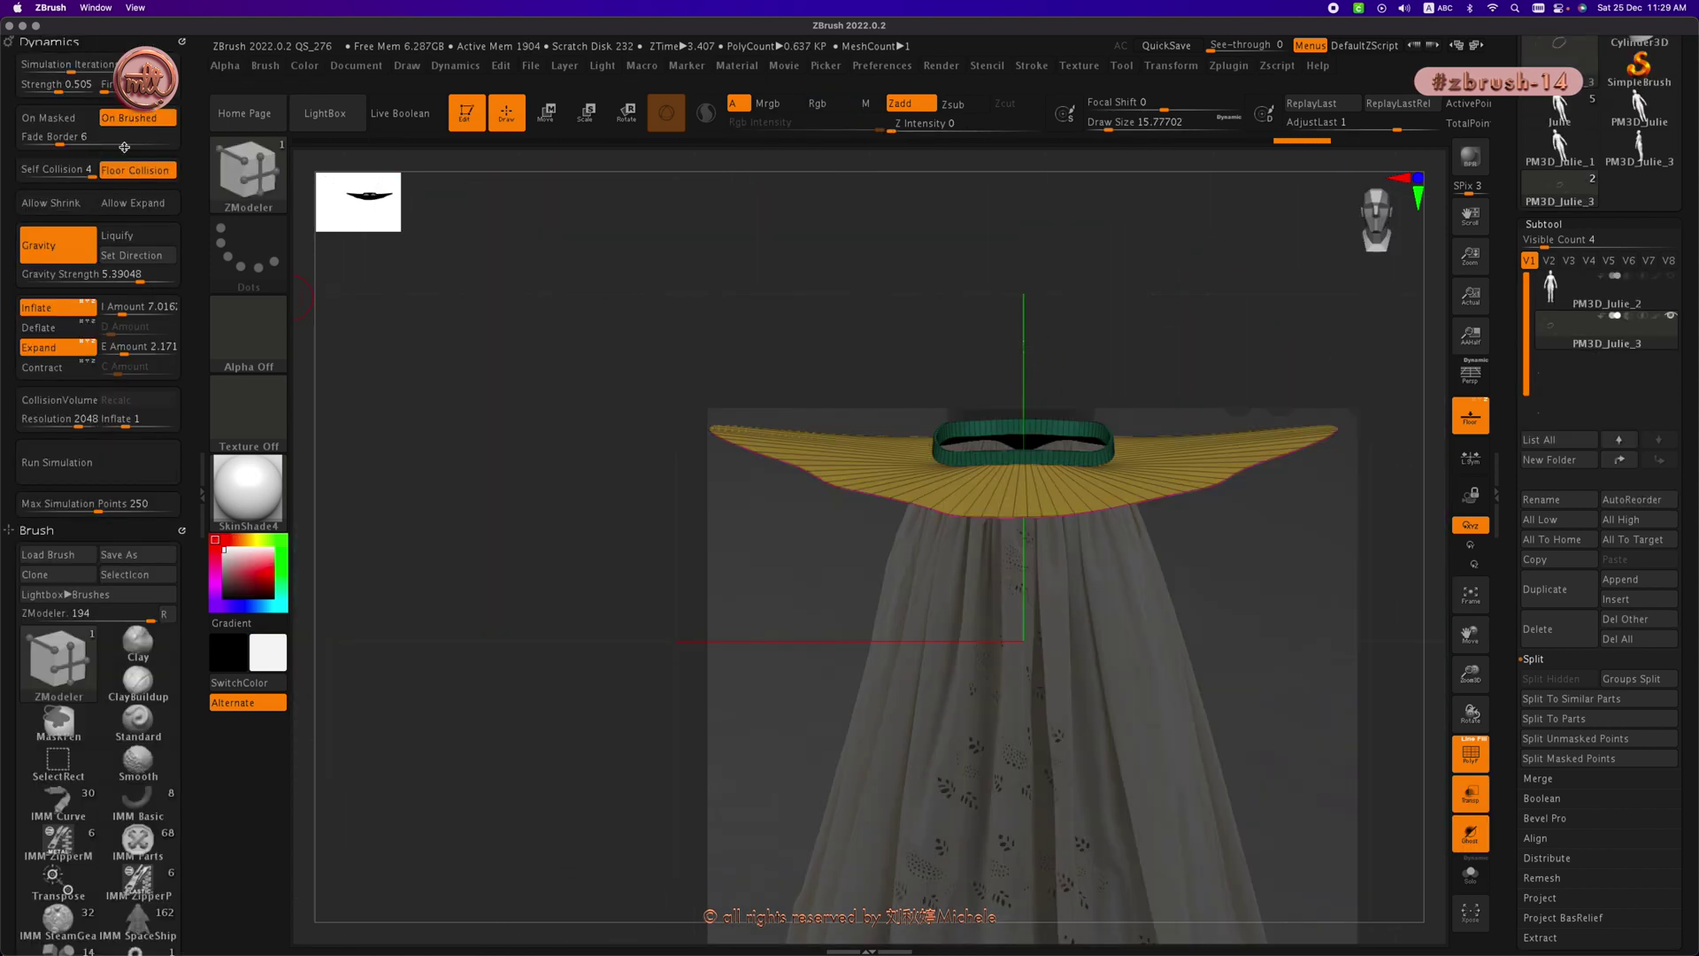
# Step: Try the skirt's cloth simulation with the Inflate amount raised to about 10.47, and undo the simulated drape
pyautogui.moveTo(122, 312); pyautogui.dragTo(126, 312)
pyautogui.click(113, 461)
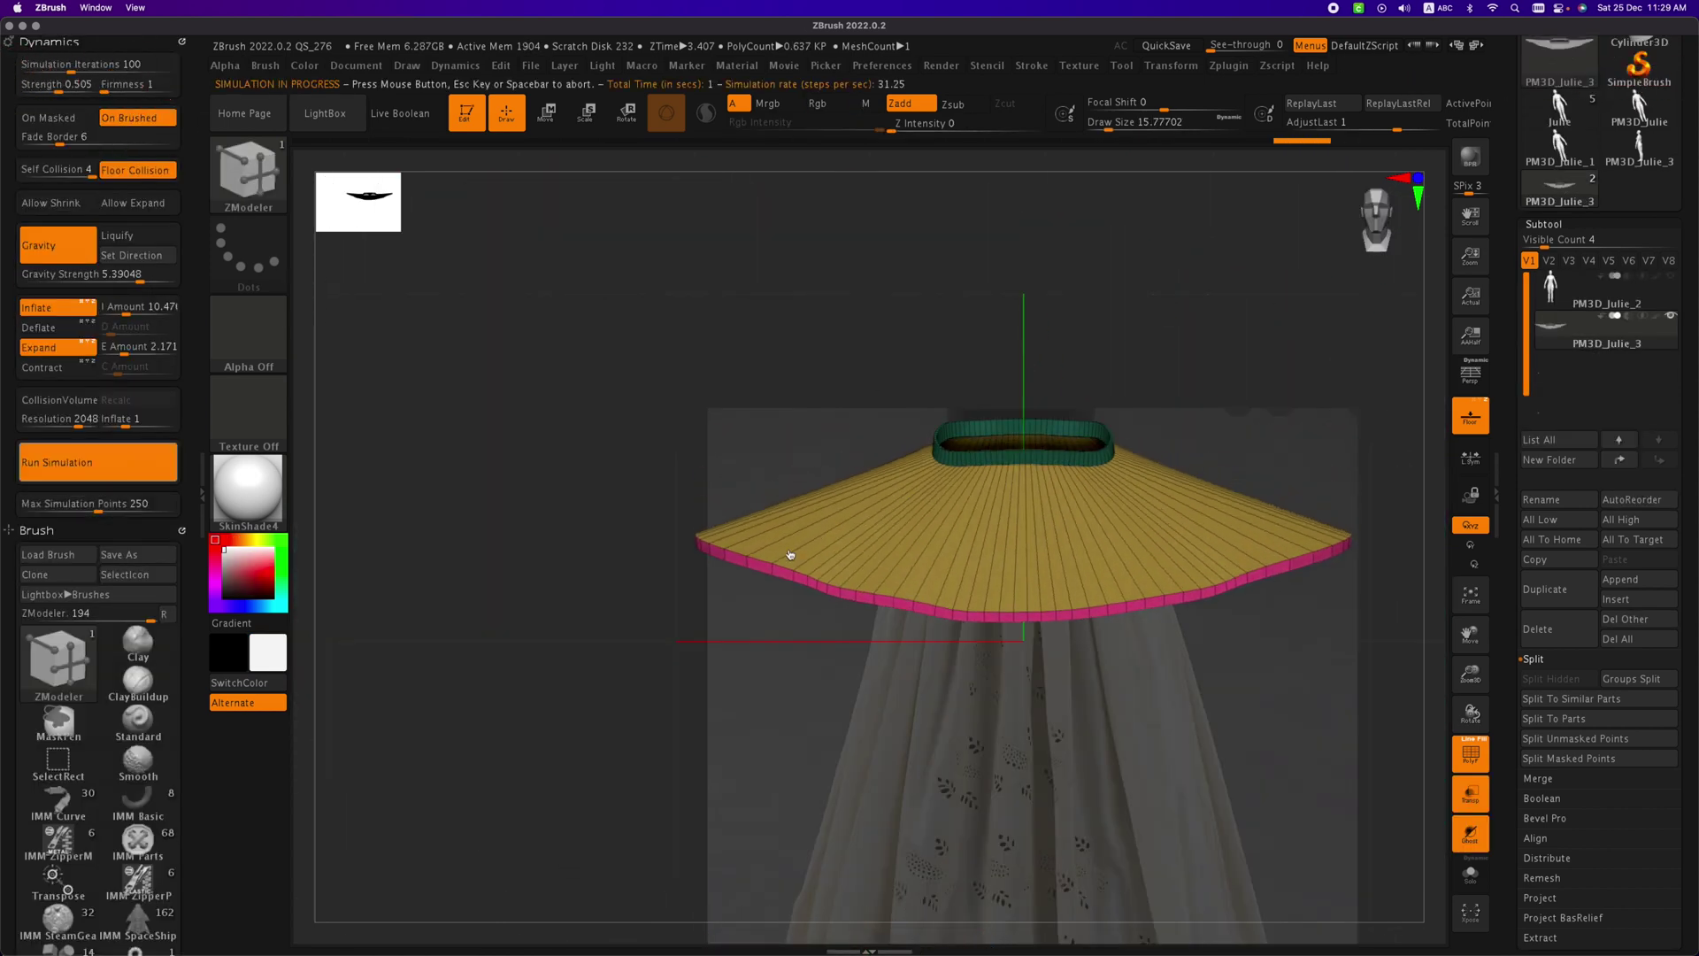
pyautogui.click(599, 637)
pyautogui.press('super+z')
# Step: Set the skirt's Inflate amount to 5.09407 and Expand amount to about 5.315, and run the cloth simulation
pyautogui.moveTo(125, 313); pyautogui.dragTo(126, 315)
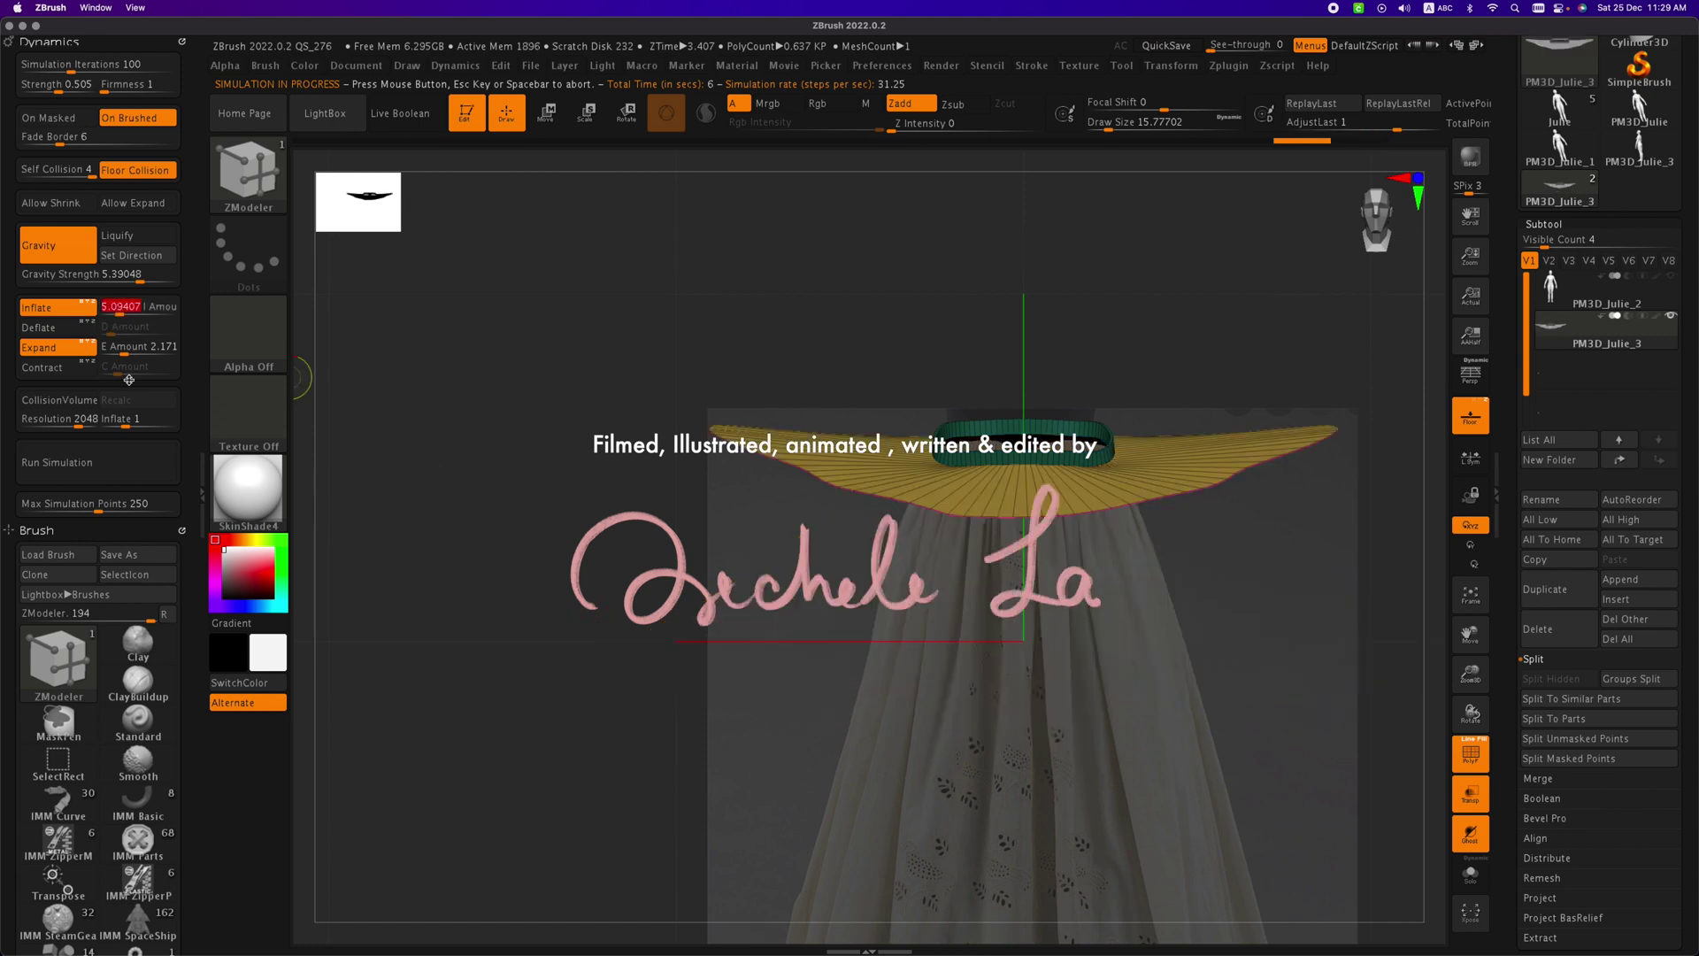
pyautogui.click(111, 464)
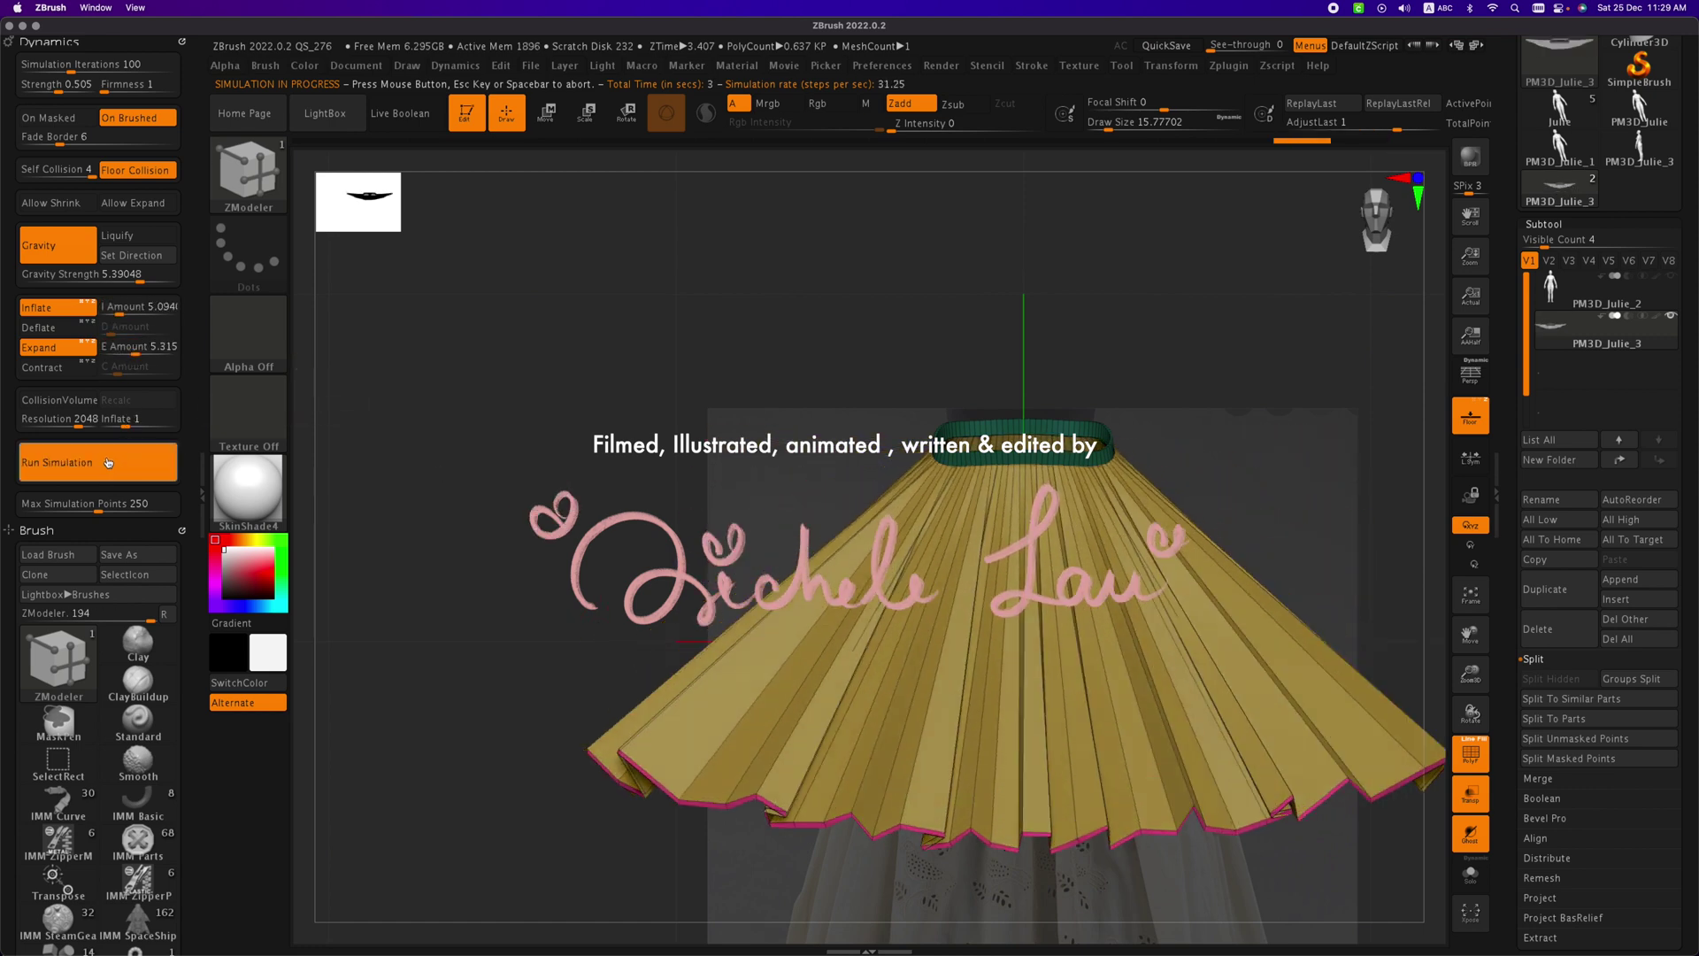